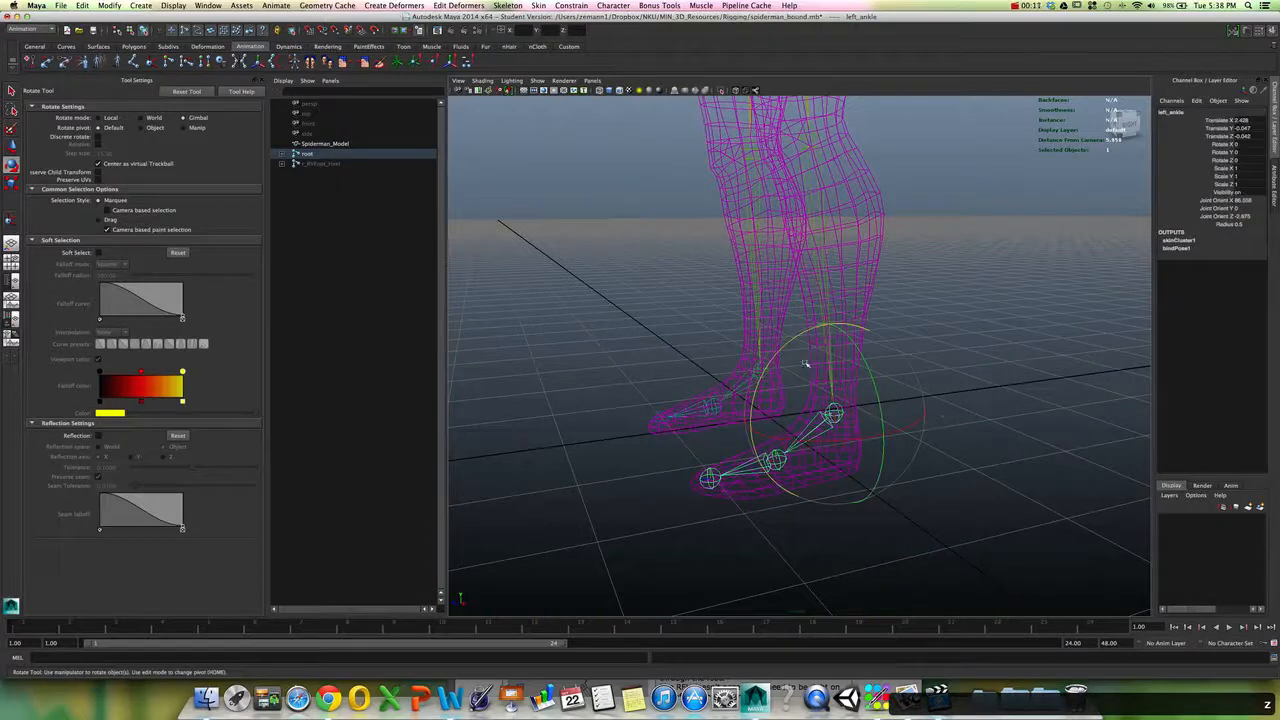
- Try rotating the left ankle joint and the left ball joint to test how the foot bends
mouse_move(789, 346)
left_mouse_down()
mouse_move(798, 370)
mouse_move(794, 318)
mouse_move(791, 333)
left_mouse_up()
left_click(960, 425)
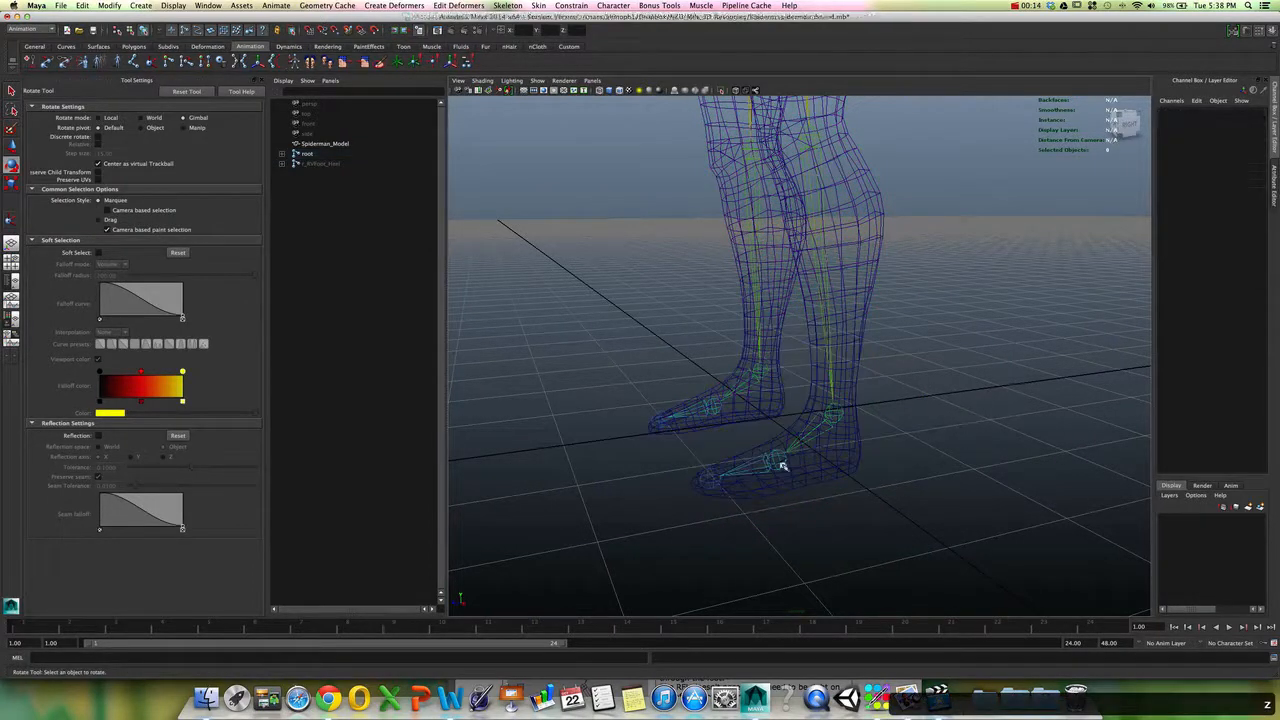
left_click(778, 464)
left_click_drag(700, 430, 748, 394)
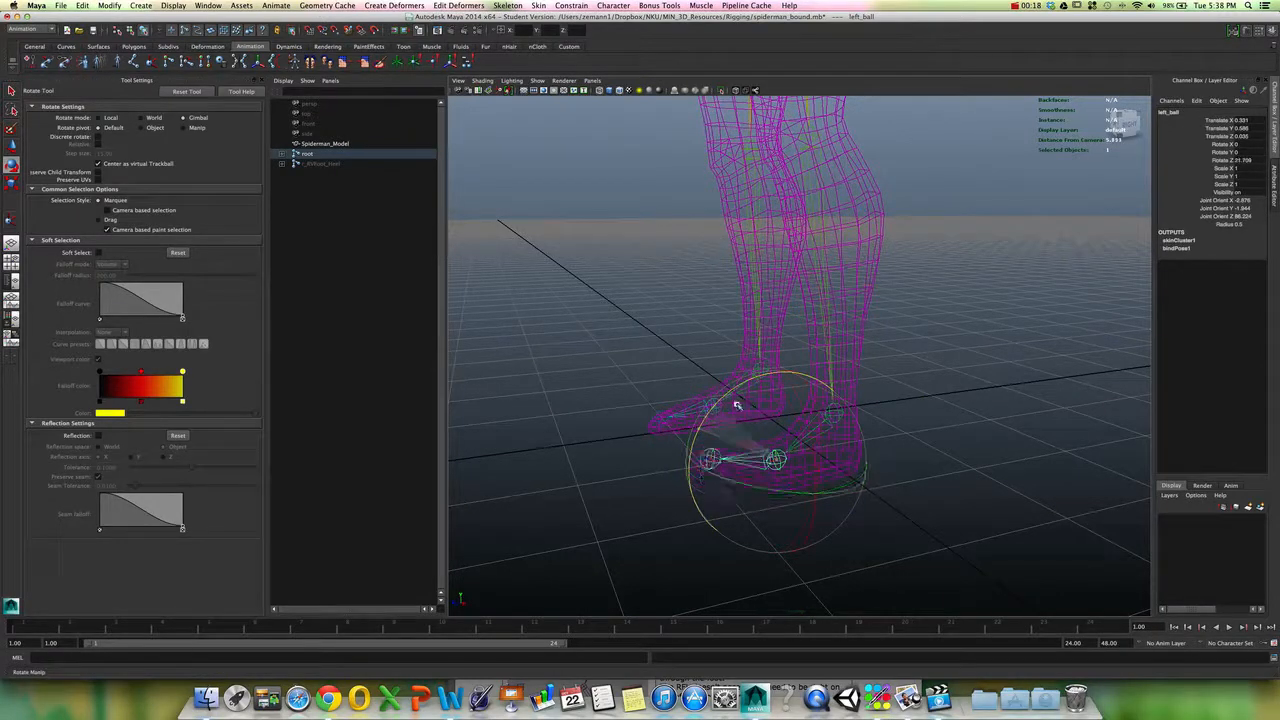
left_click(995, 415)
- Try rotating the left ankle joint about its Z axis and undo the rotation
left_click(826, 420)
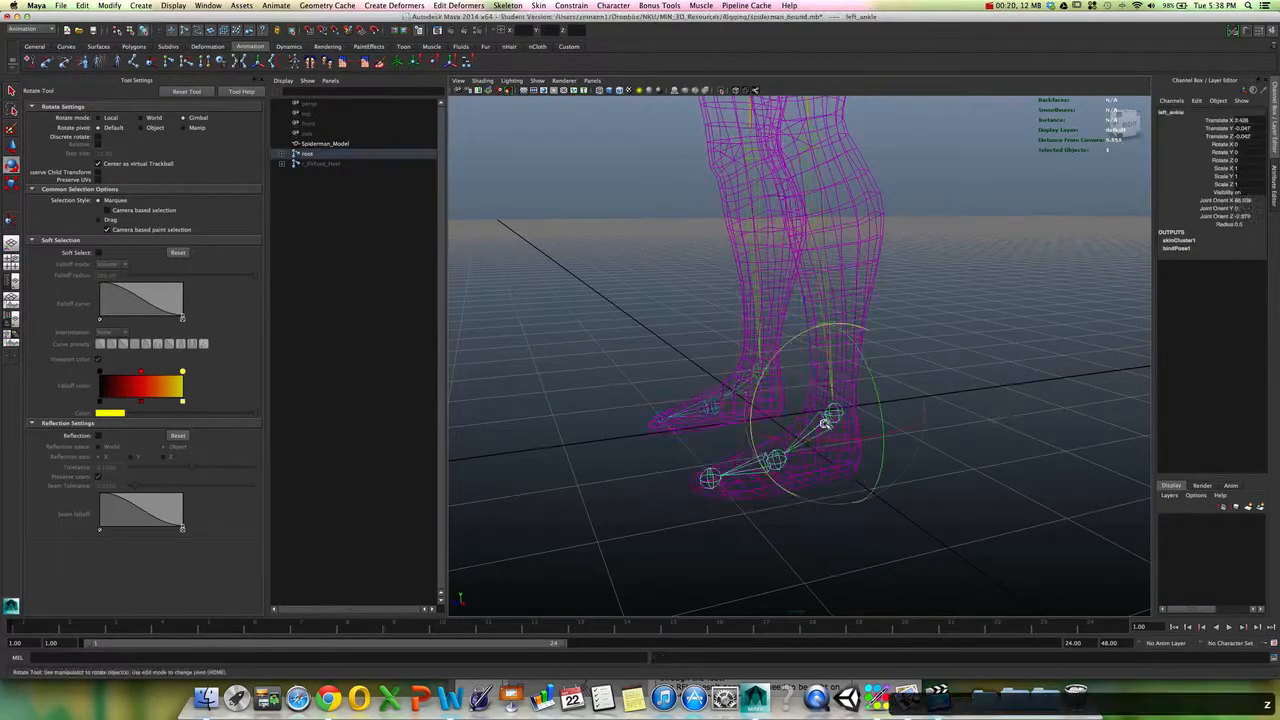
left_click(760, 372)
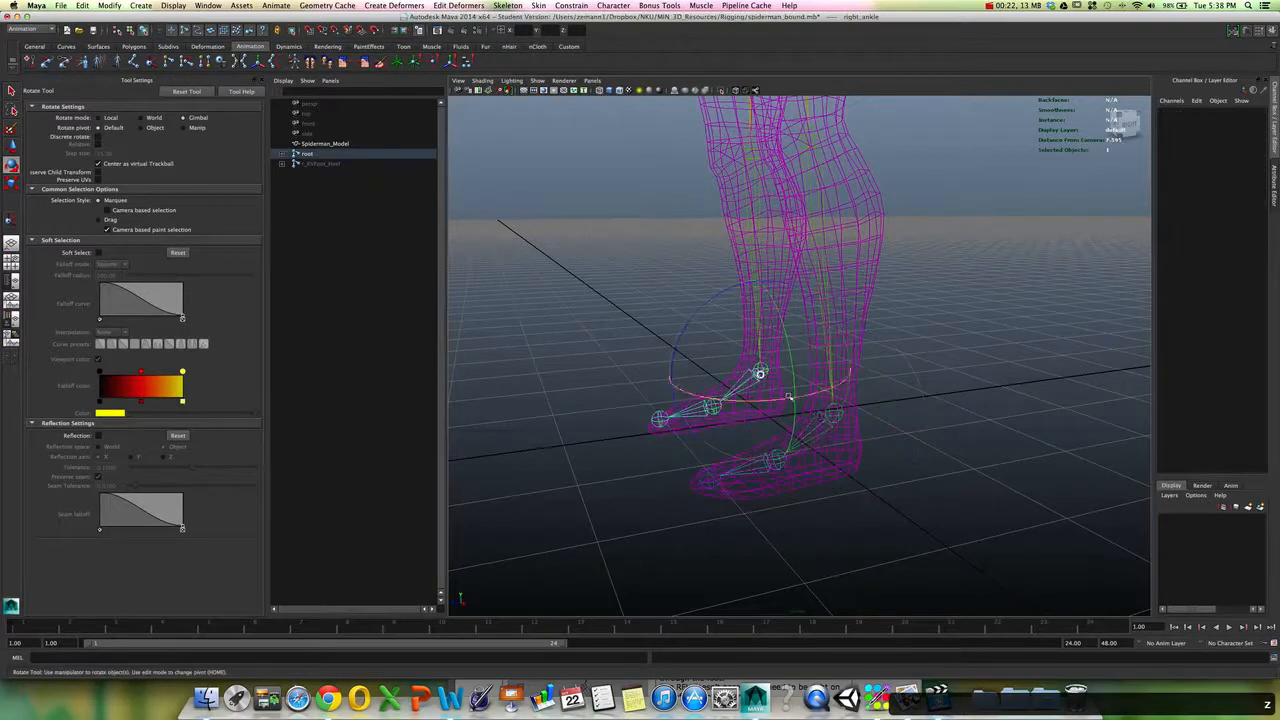
left_click(871, 423)
left_click(801, 408)
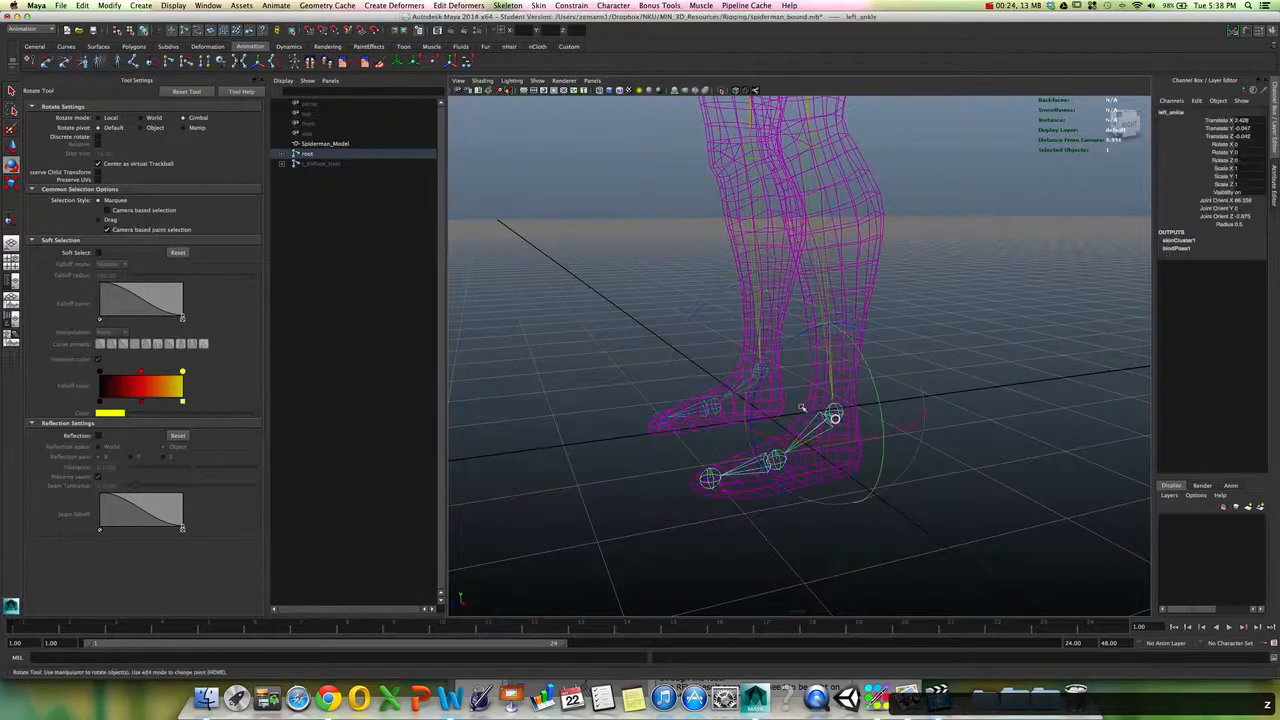
mouse_move(762, 380)
left_mouse_down()
mouse_move(771, 357)
mouse_move(777, 370)
left_mouse_up()
key("z")
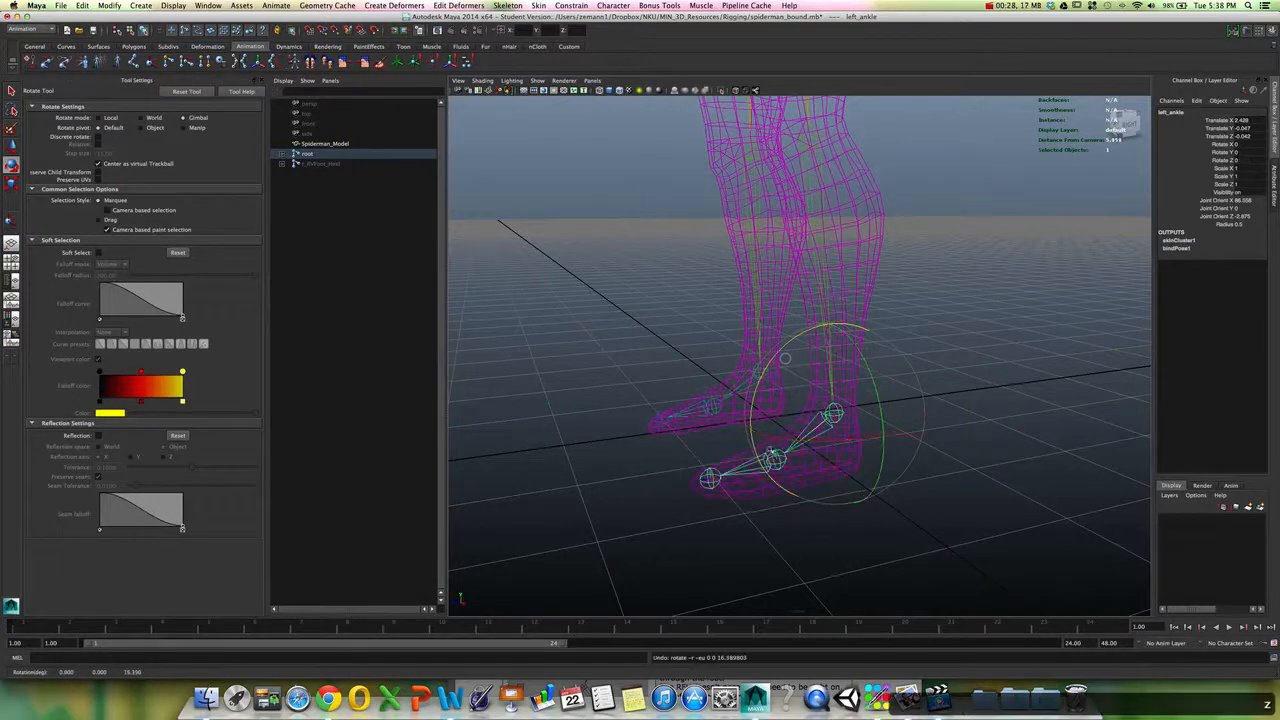
- Try rotating the left ankle joint about its X axis by about -18 degrees, undoing each test rotation
left_click(737, 470)
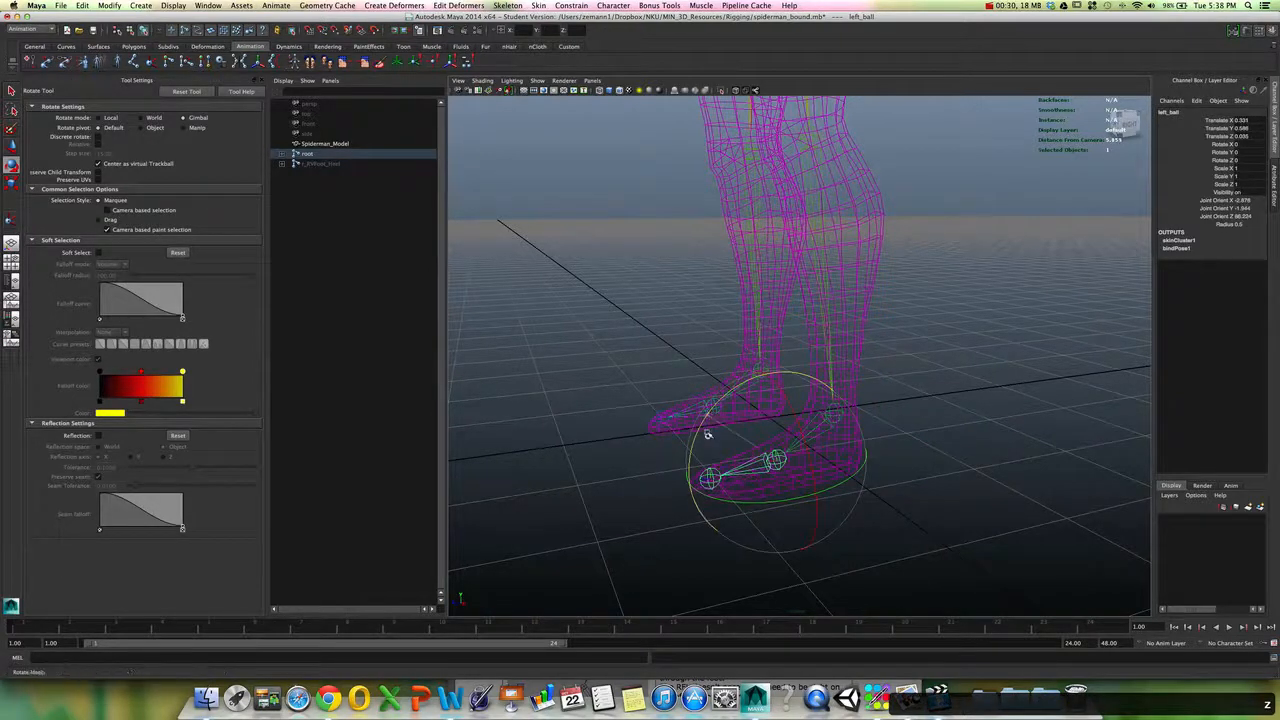
key("Up")
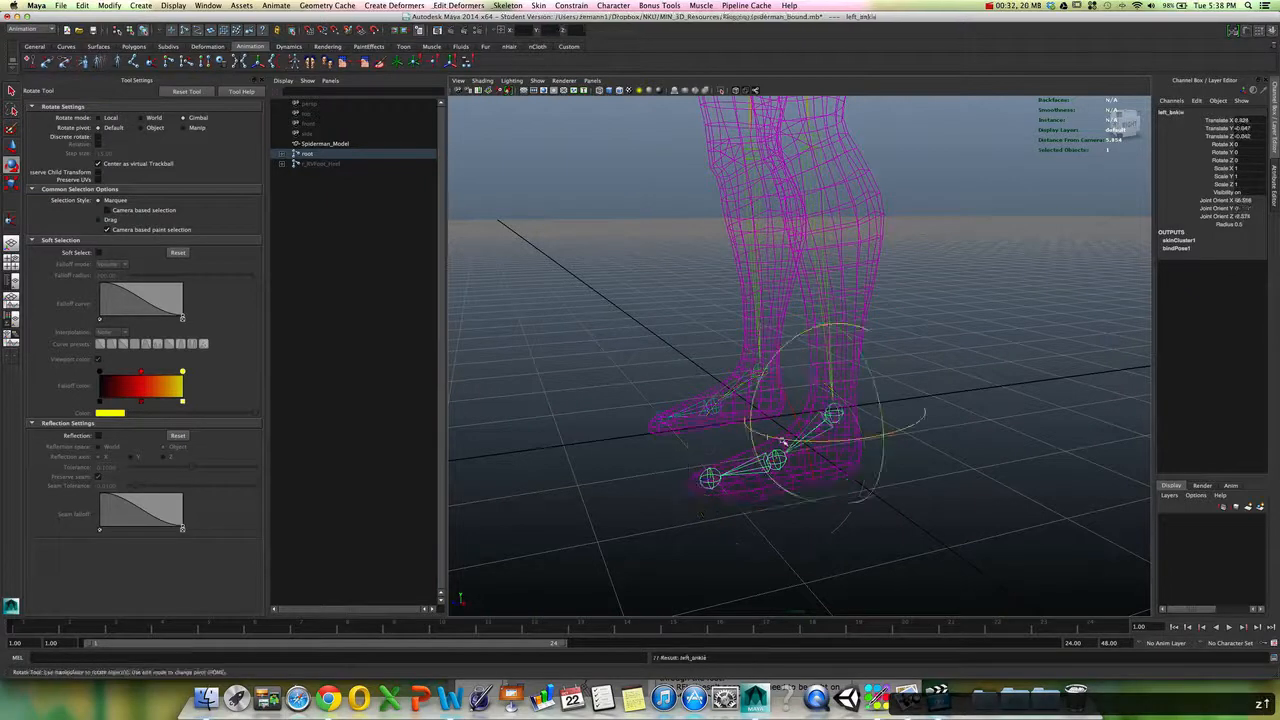
left_click_drag(770, 440, 828, 424)
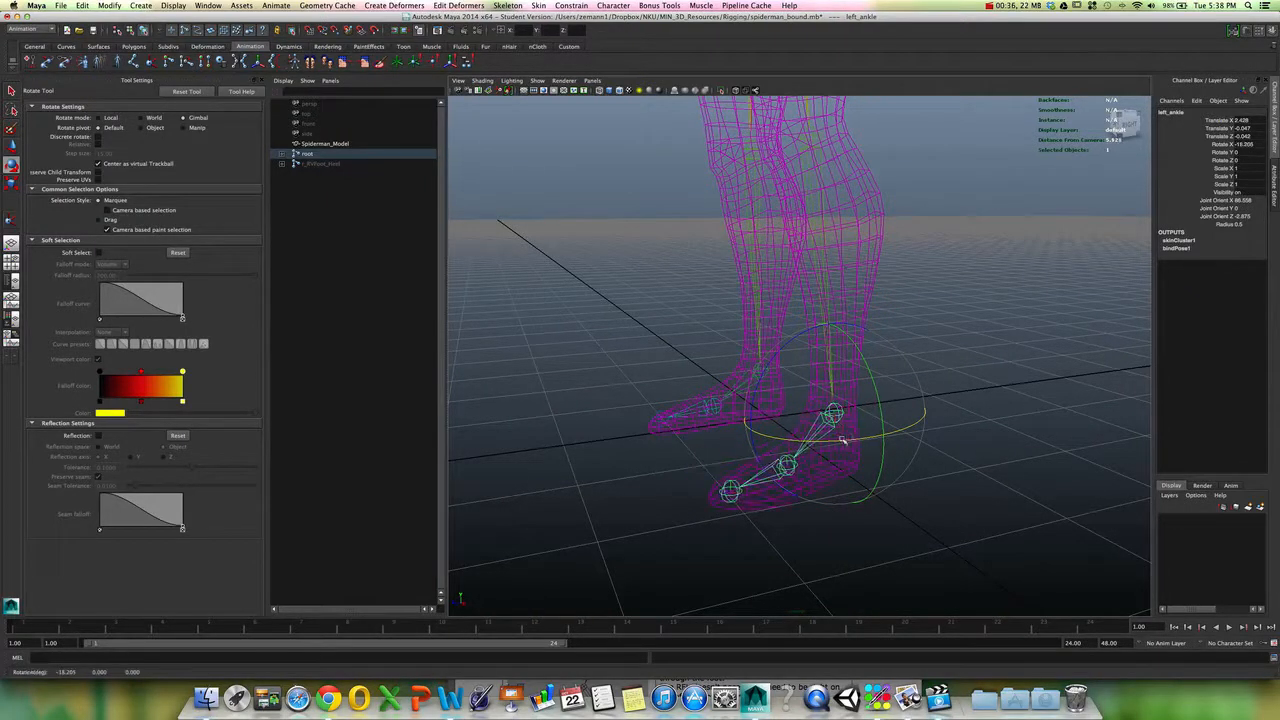
key("z")
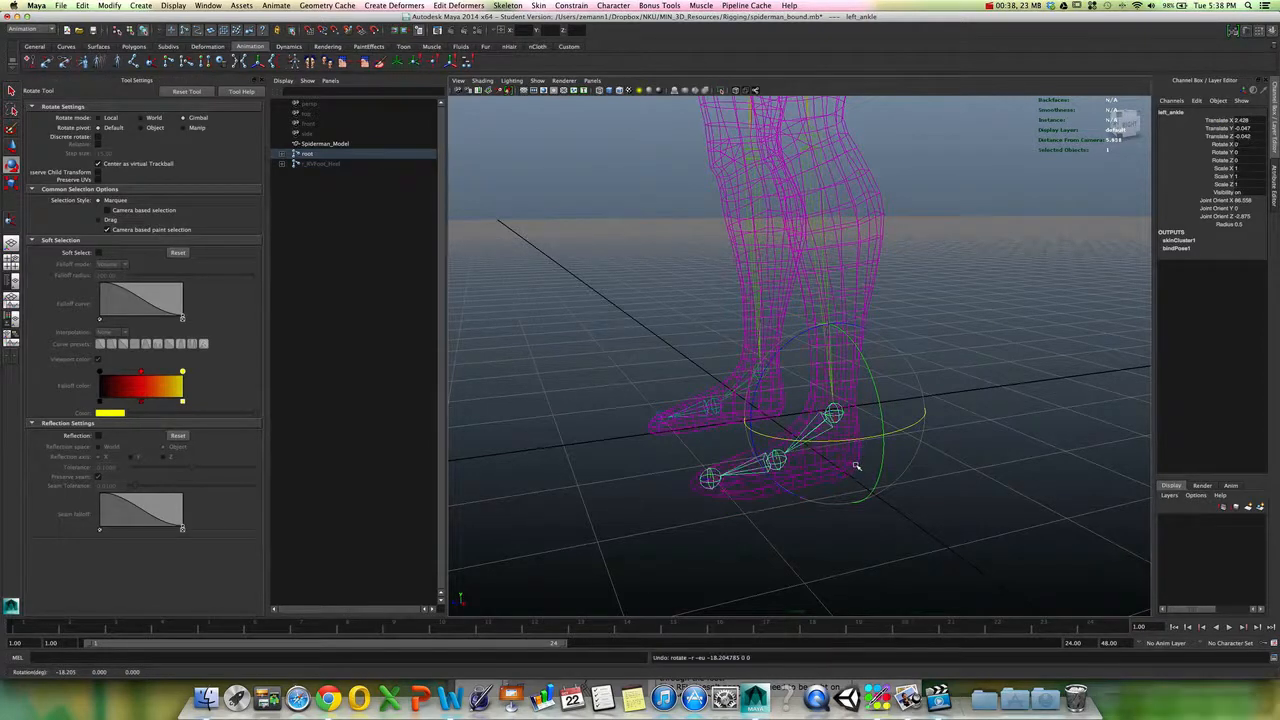
left_click_drag(765, 418, 814, 429)
key("z")
key("q")
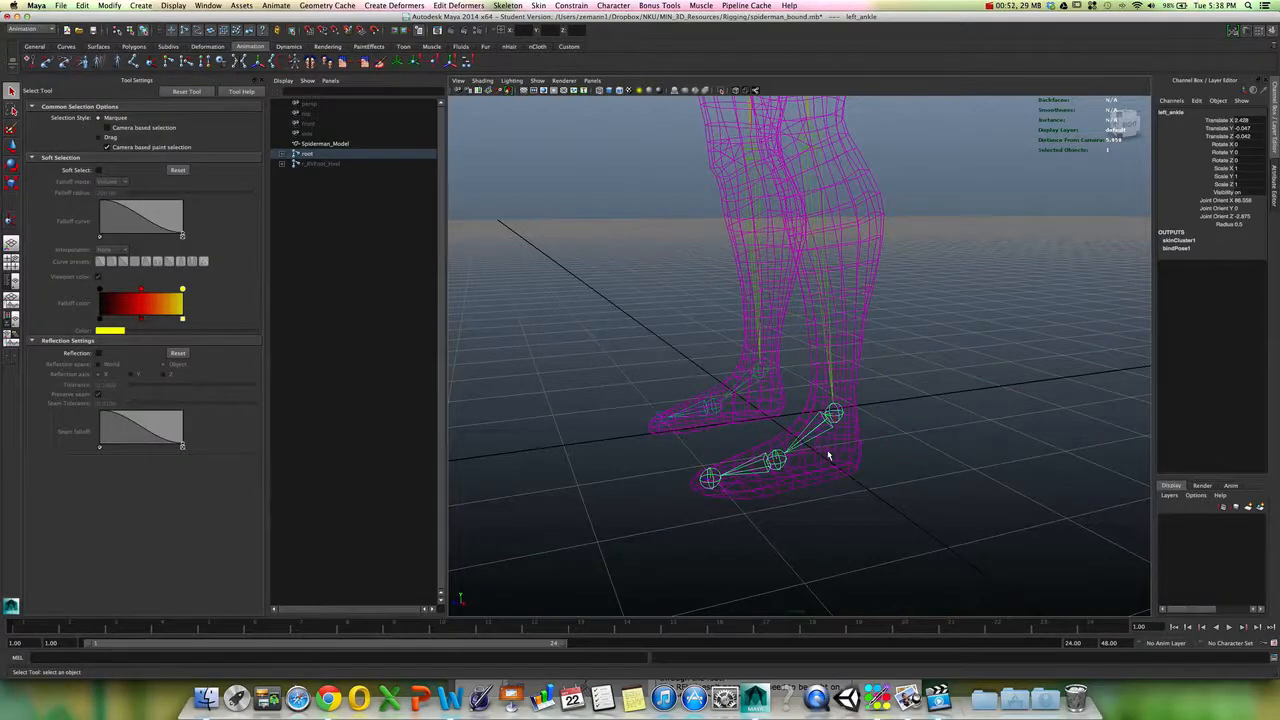
left_click_drag(849, 506, 795, 448, "alt")
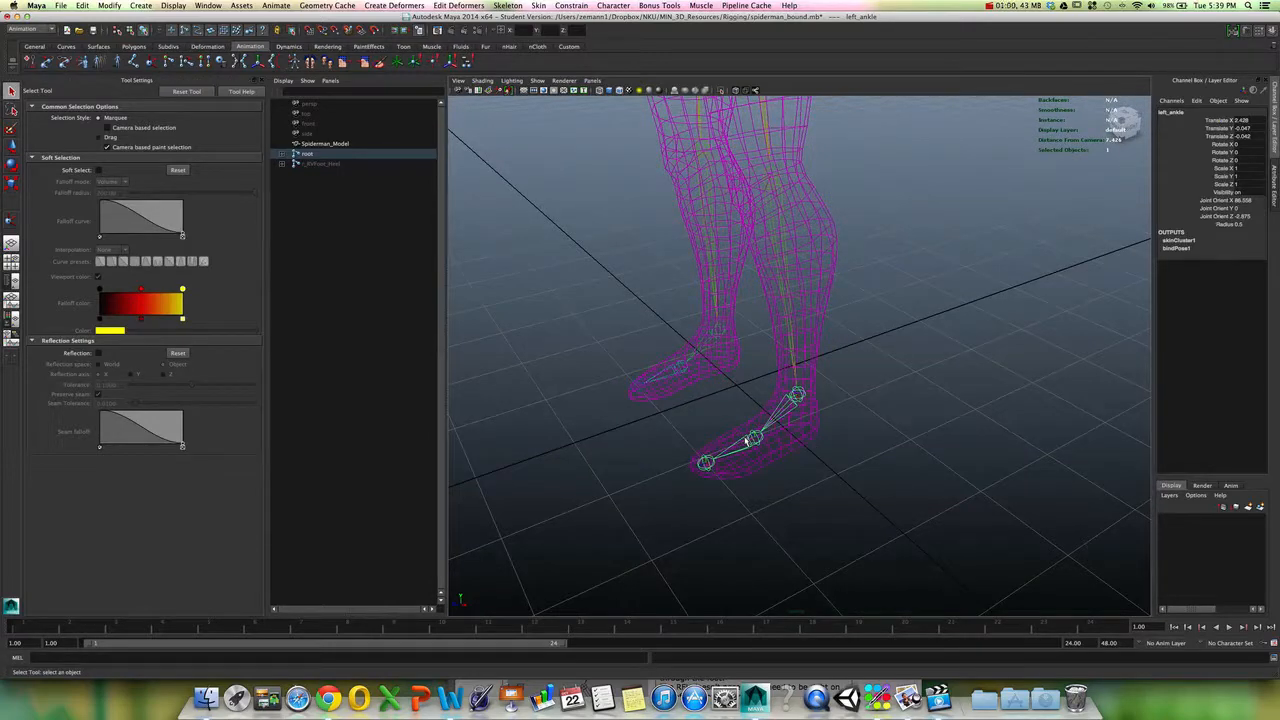
left_click_drag(749, 440, 772, 428, "alt")
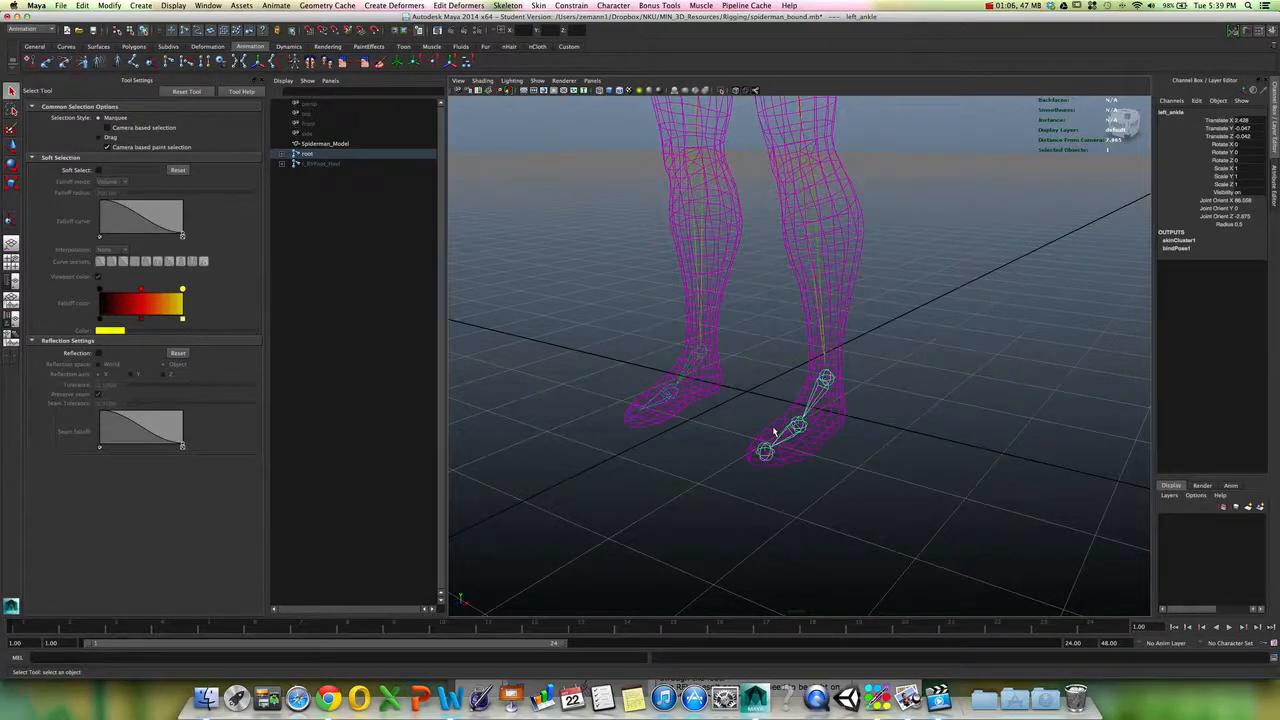
left_click_drag(834, 427, 800, 450, "alt")
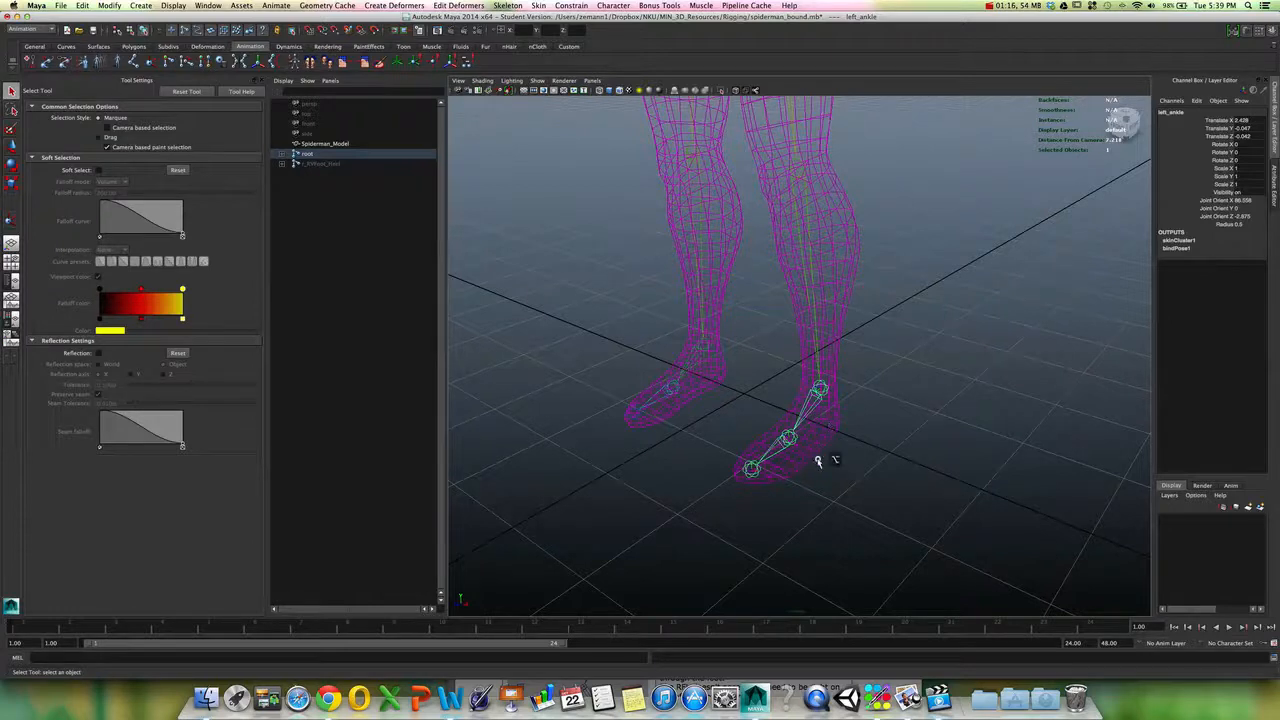
mouse_move(817, 460)
left_mouse_down("alt")
mouse_move(808, 451)
mouse_move(831, 463)
mouse_move(834, 451)
left_mouse_up("alt")
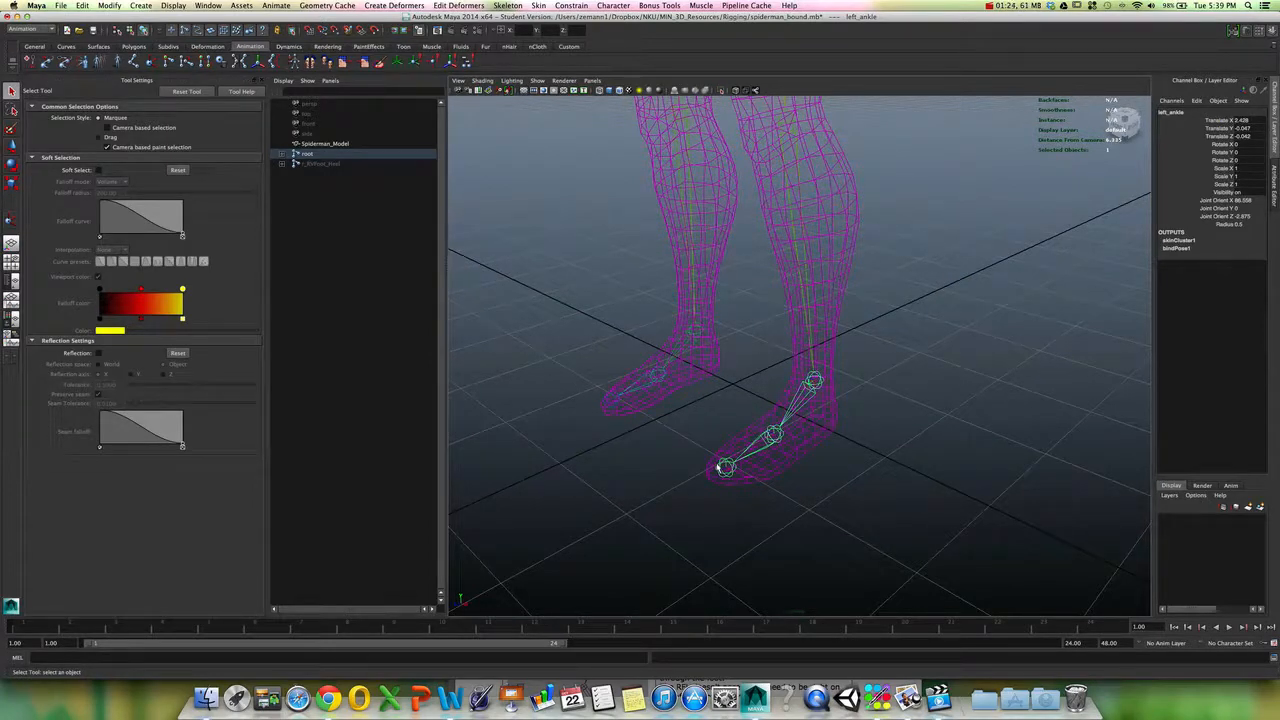
- Unhide the r_RVFoot_Heel joint chain, examine it inside the foot, and hide it again
left_click(322, 164)
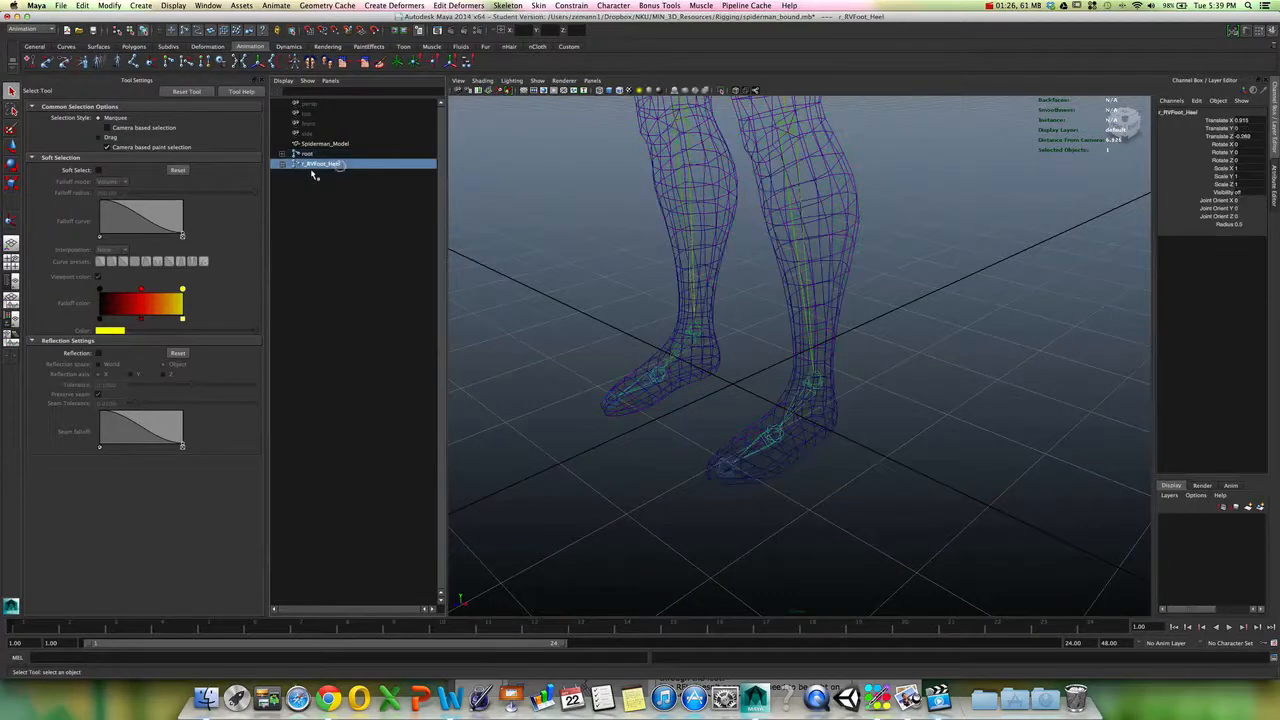
key("shift+h")
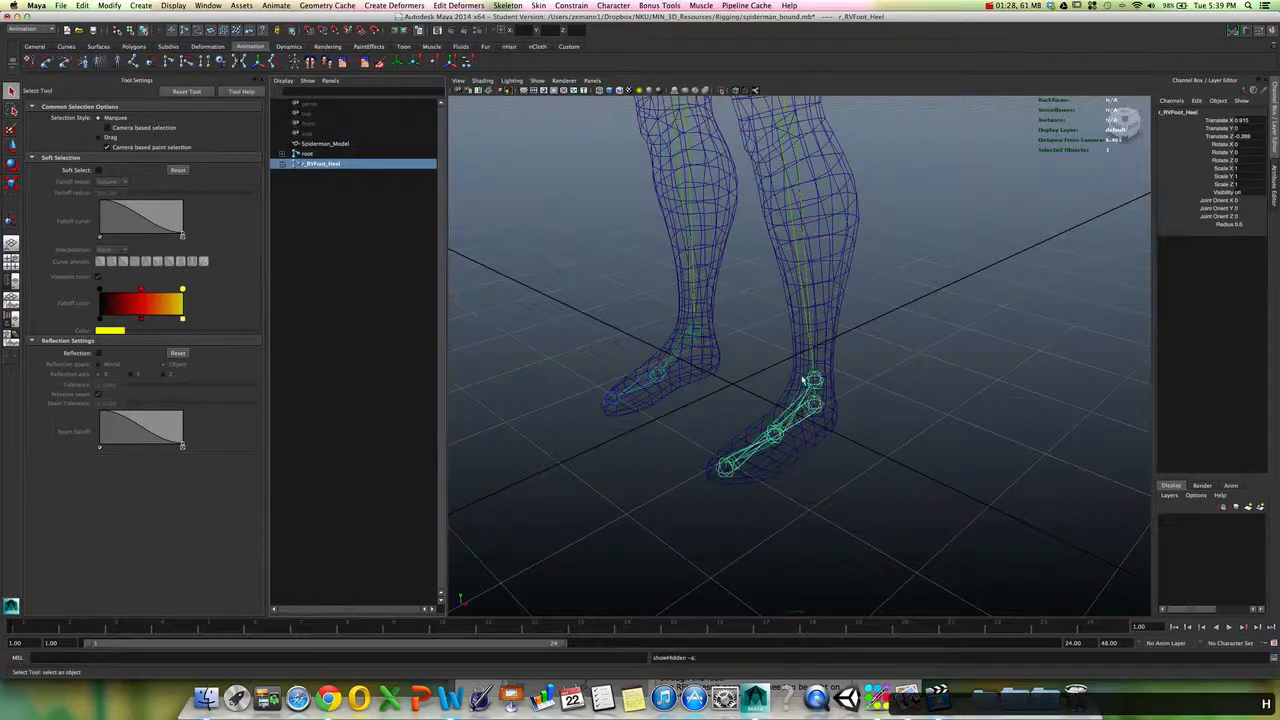
left_click_drag(803, 380, 836, 400, "alt")
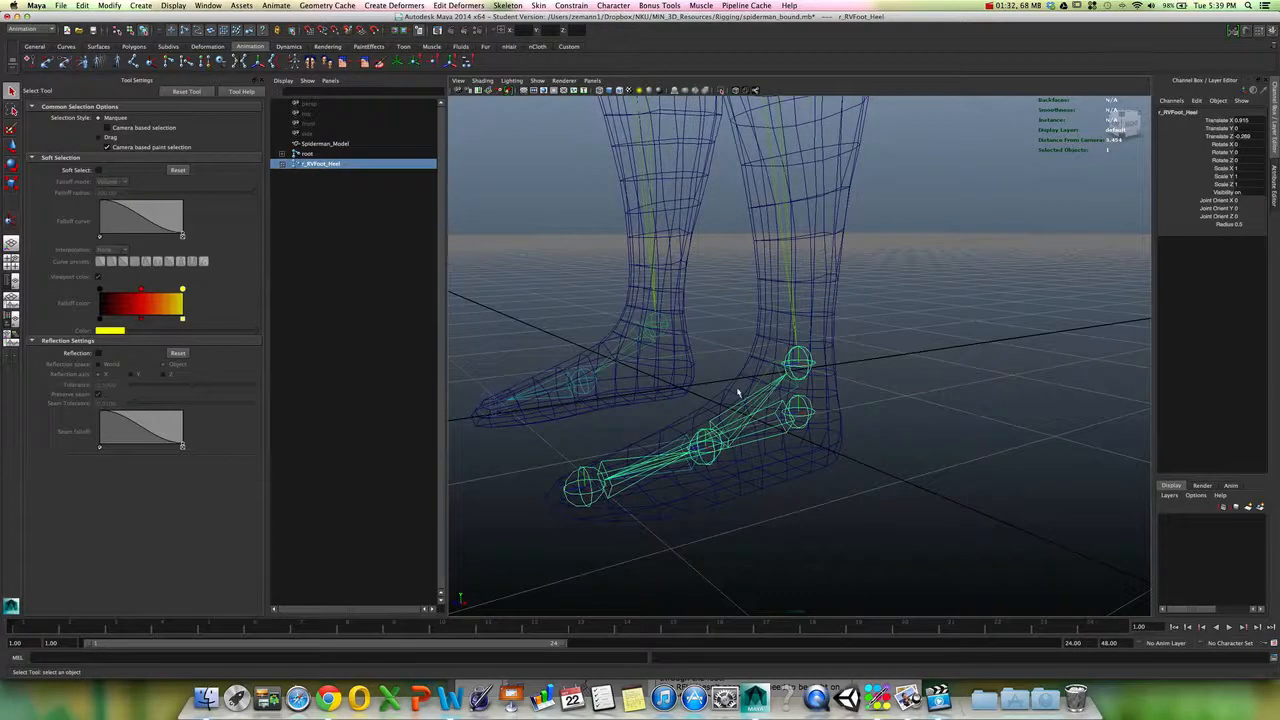
key("ctrl+h")
- Hide polygons in the viewport so that only the leg and foot joints are displayed
left_click_drag(806, 388, 777, 391, "alt")
left_click(537, 80)
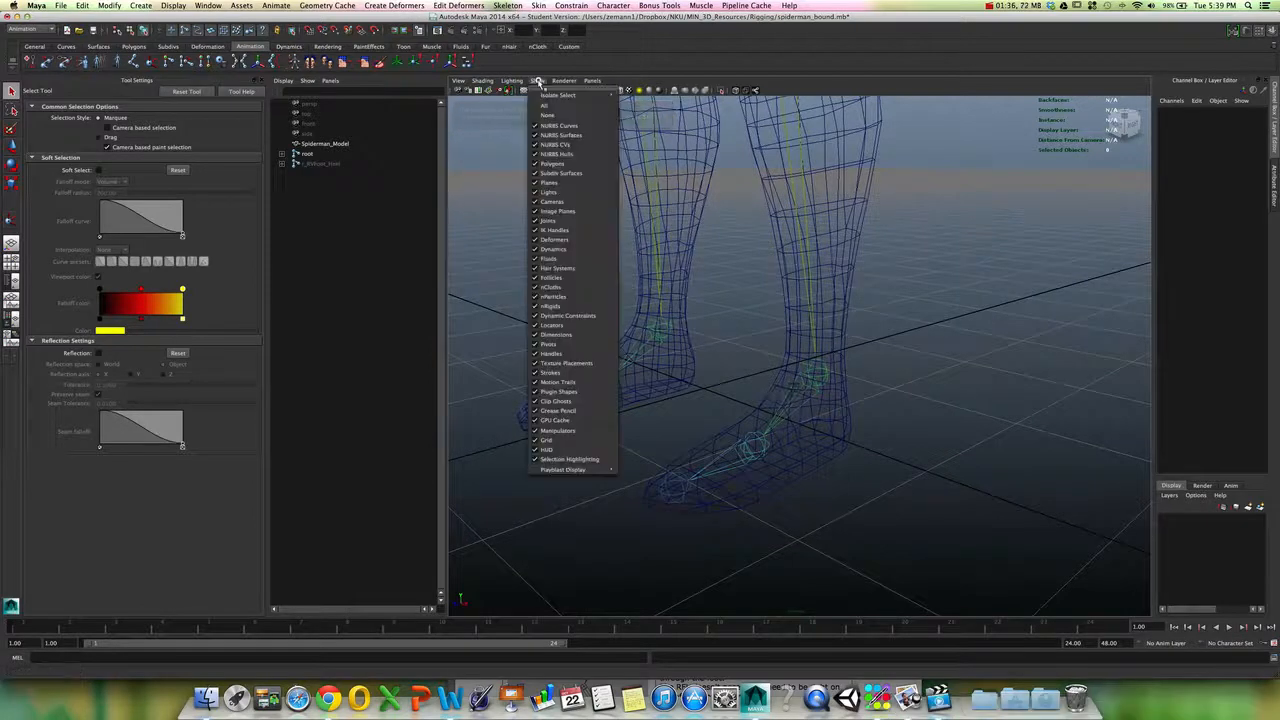
left_click(545, 163)
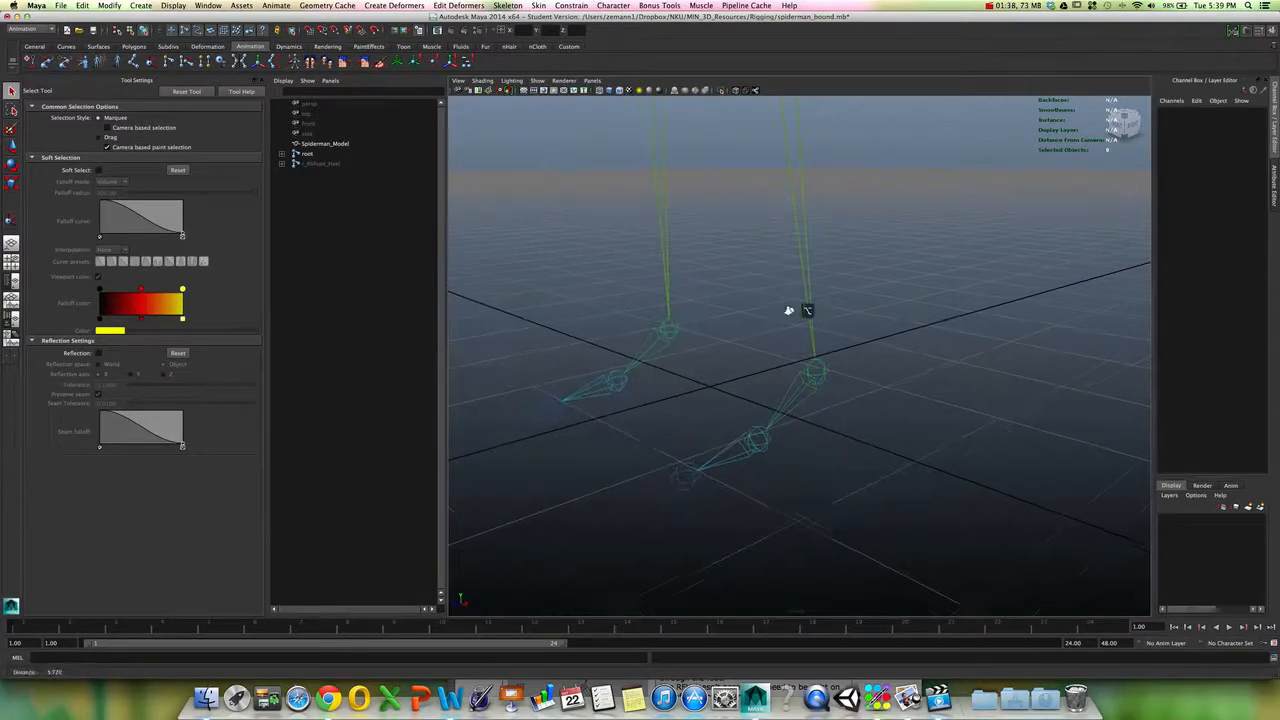
left_click_drag(707, 458, 805, 410, "alt")
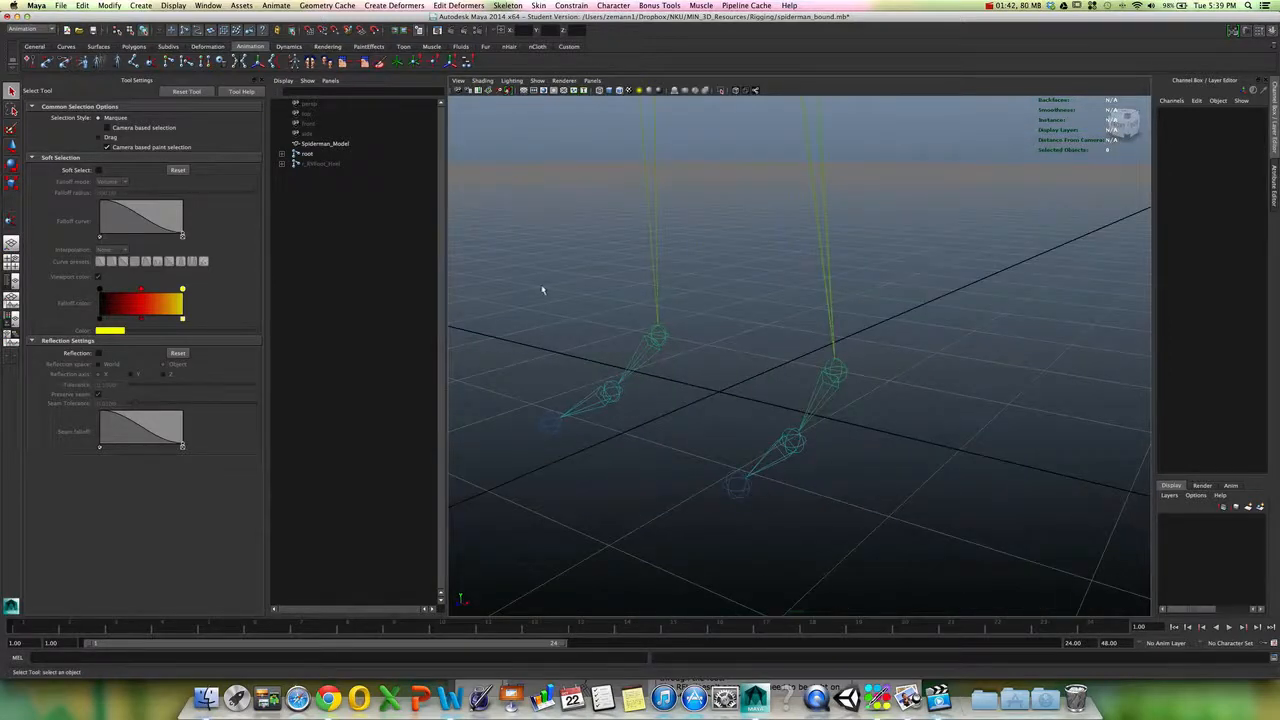
- Create a single joint with the Joint Tool, snapped to the grid at the world origin
left_click(508, 5)
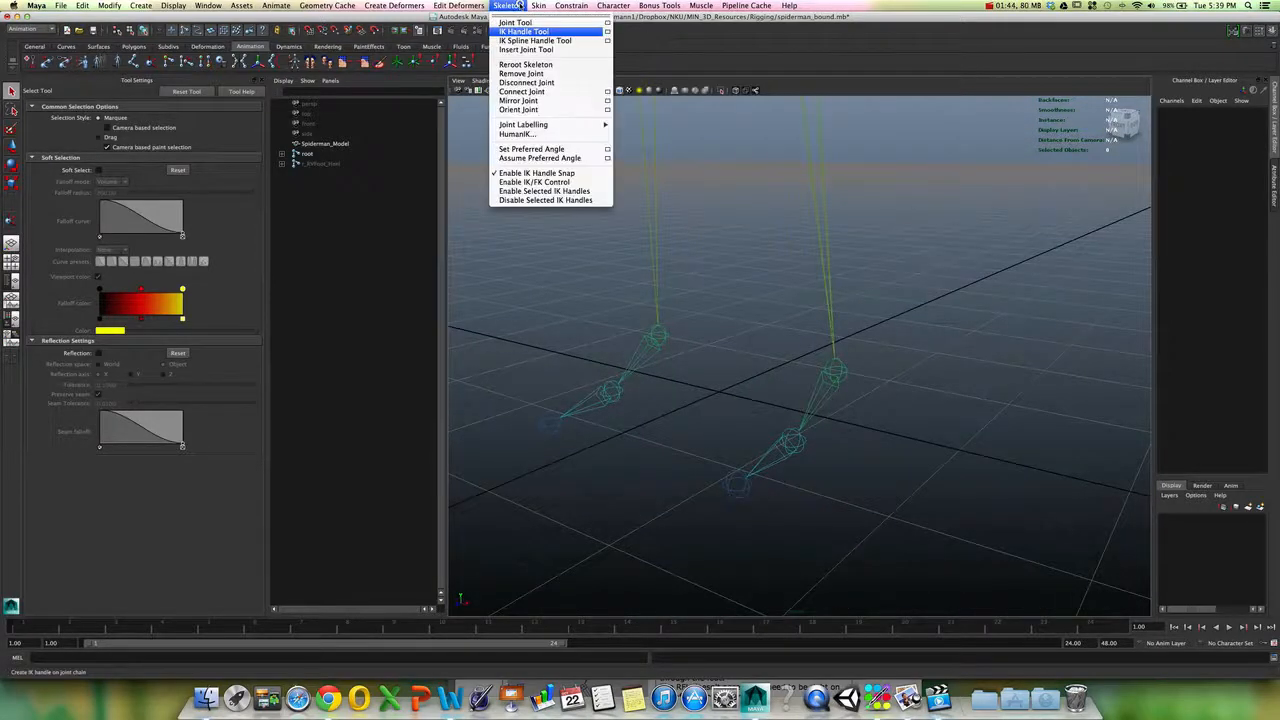
left_click(562, 22)
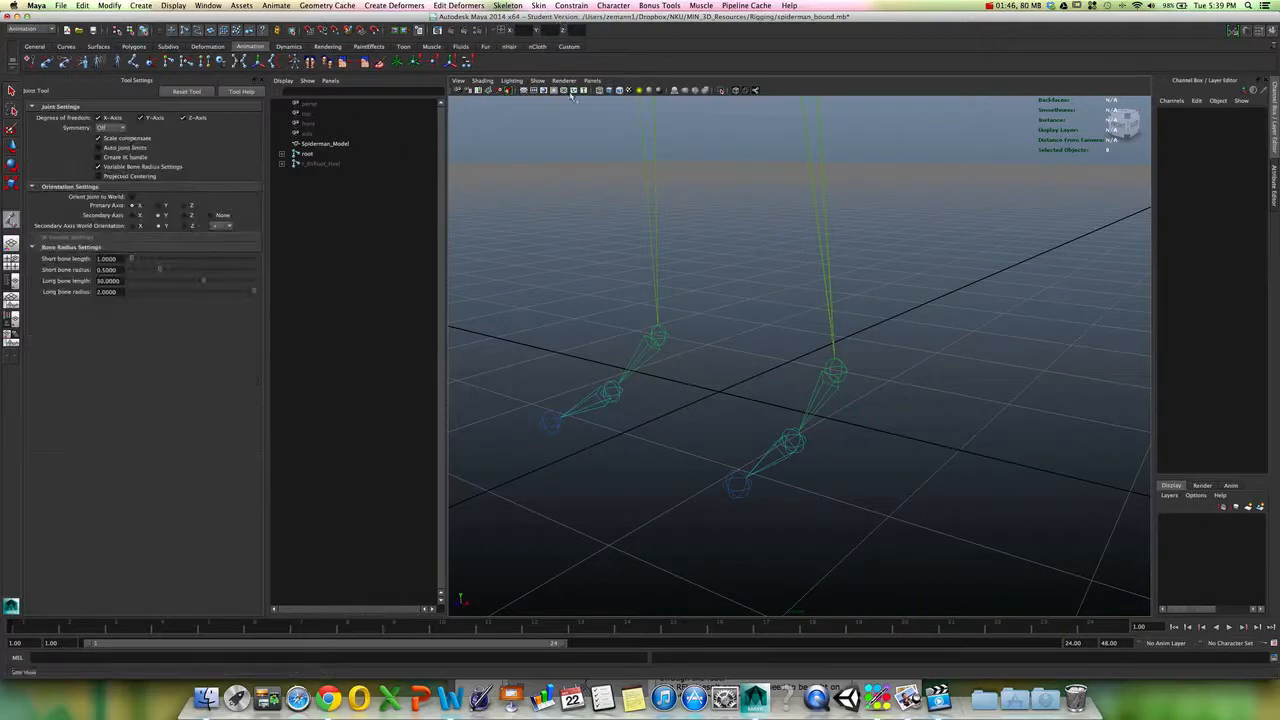
left_click(719, 391)
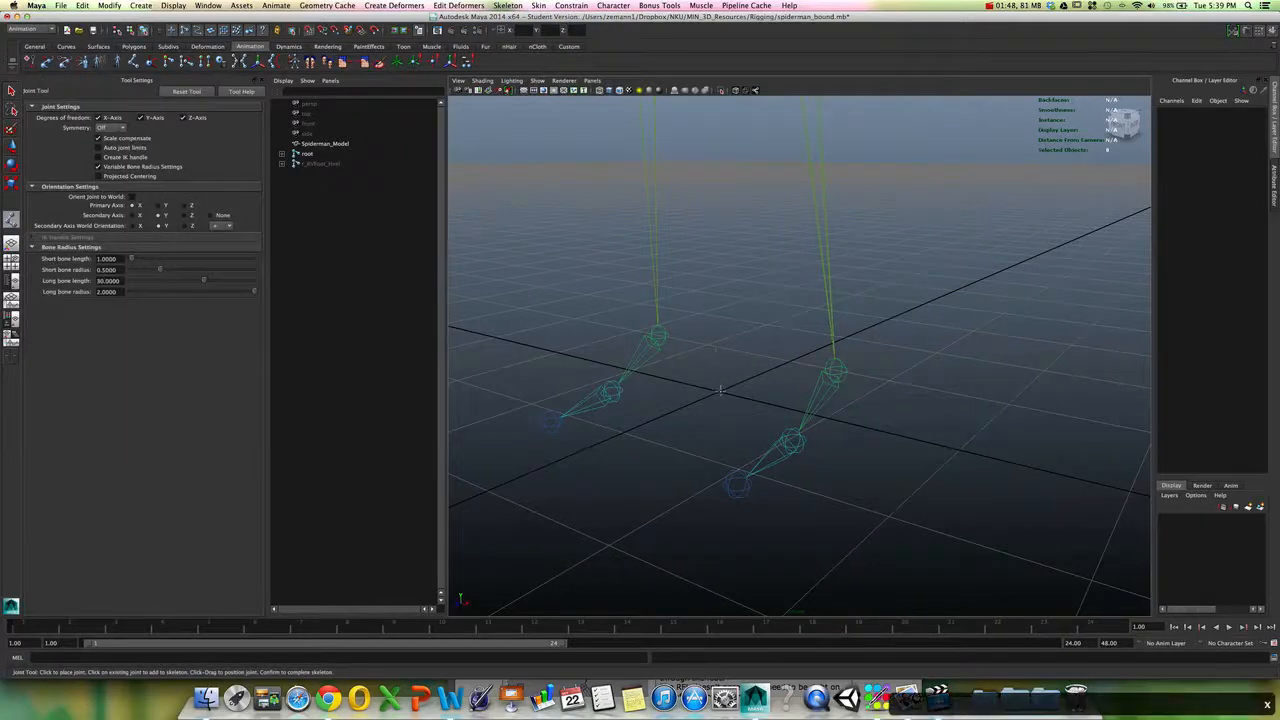
key("q")
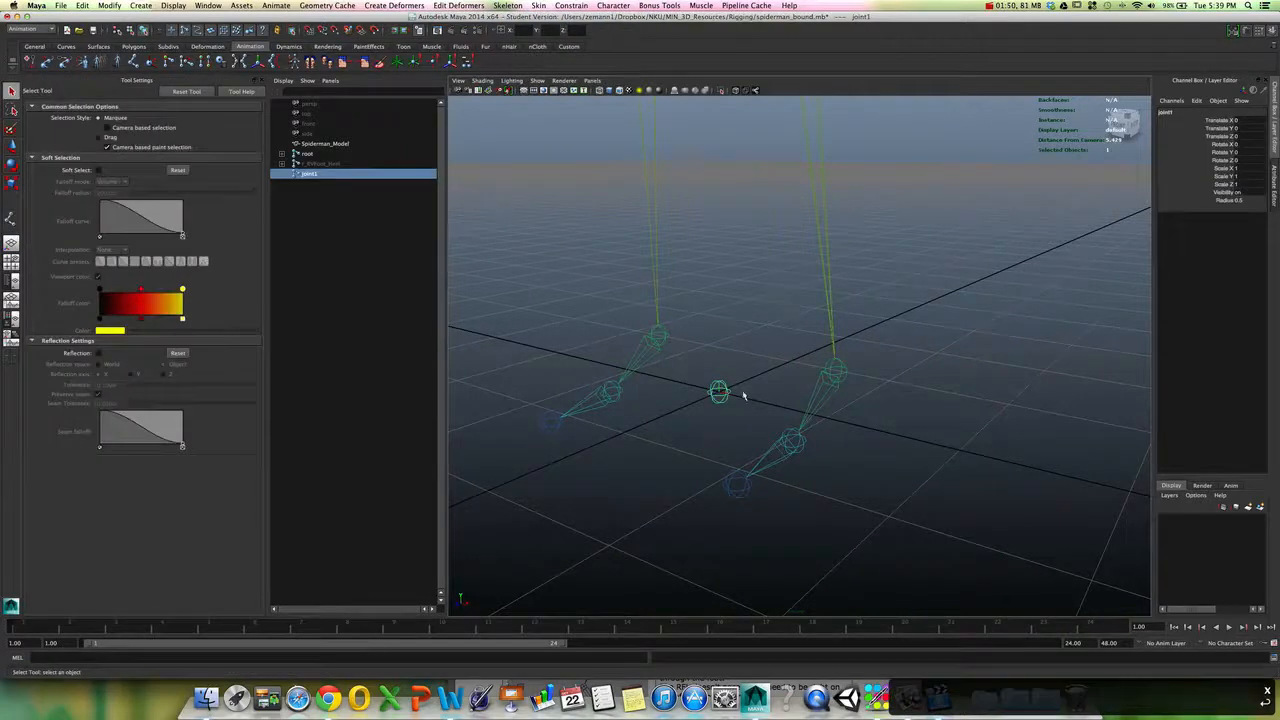
- Make Joint Orient X, Y and Z nonkeyable displayed channels for the new joint using Channel Control
left_click_drag(803, 371, 729, 376, "alt")
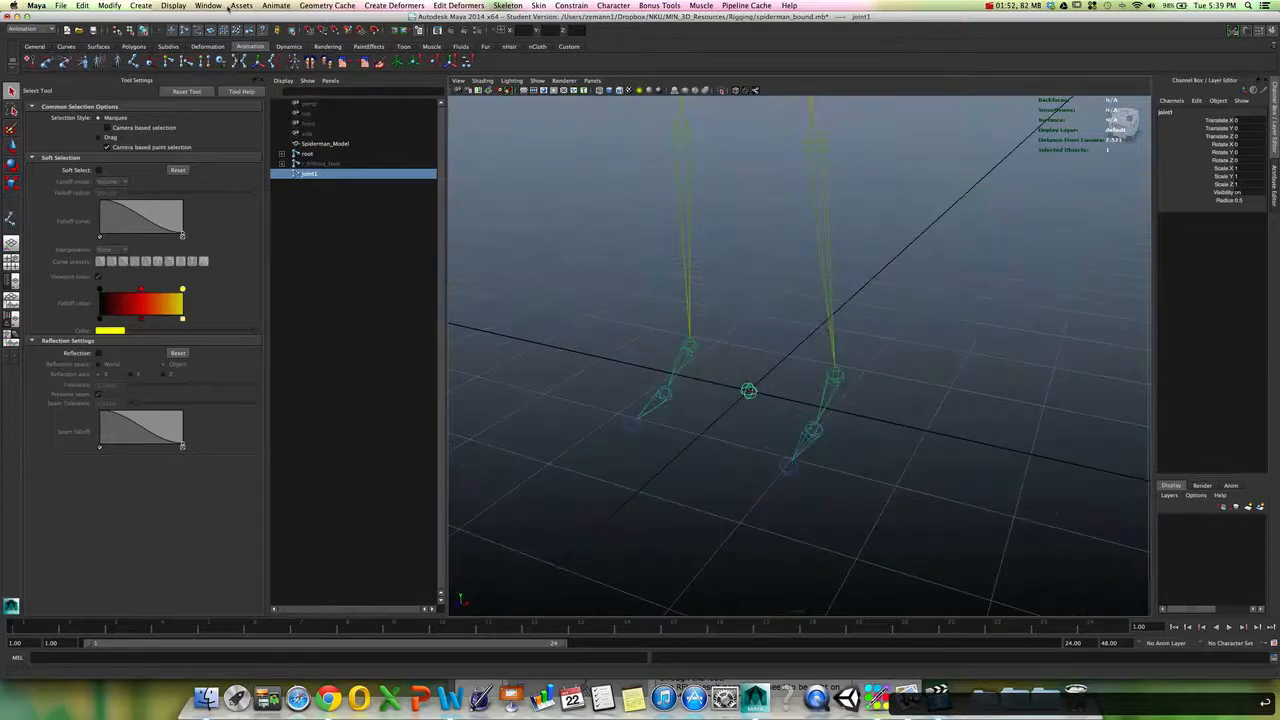
left_click(210, 6)
mouse_move(215, 61)
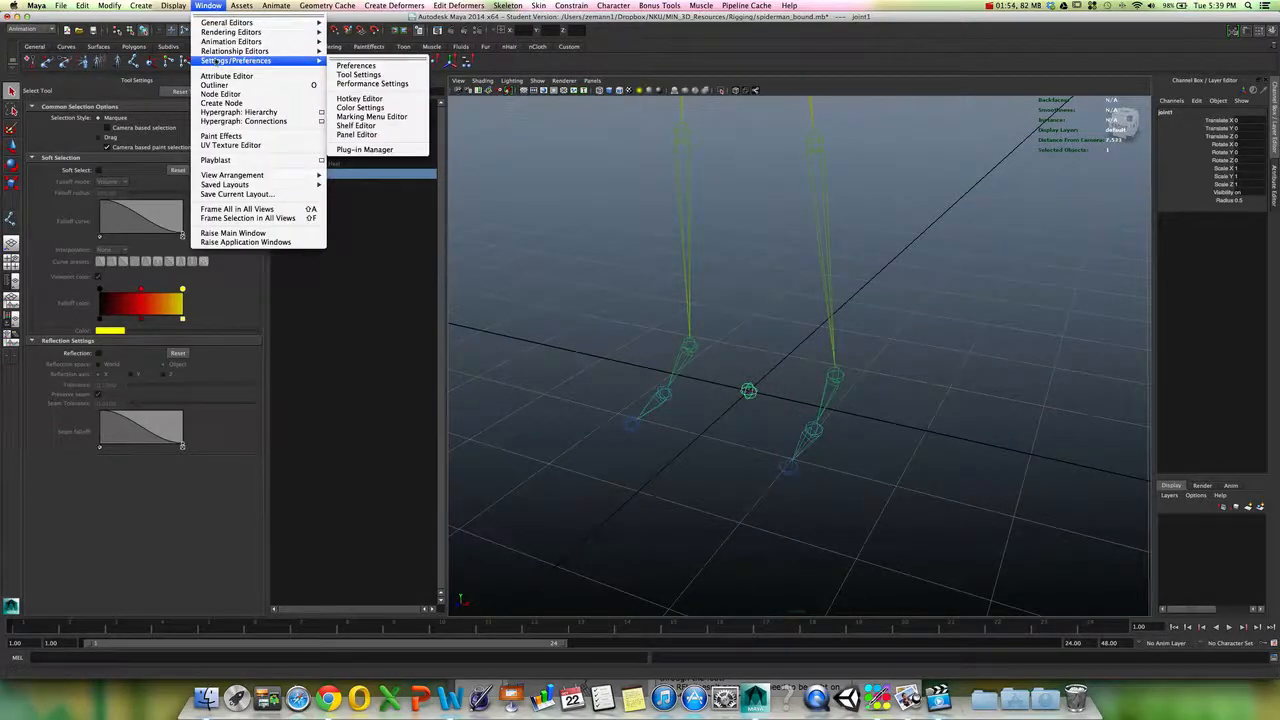
left_click(370, 107)
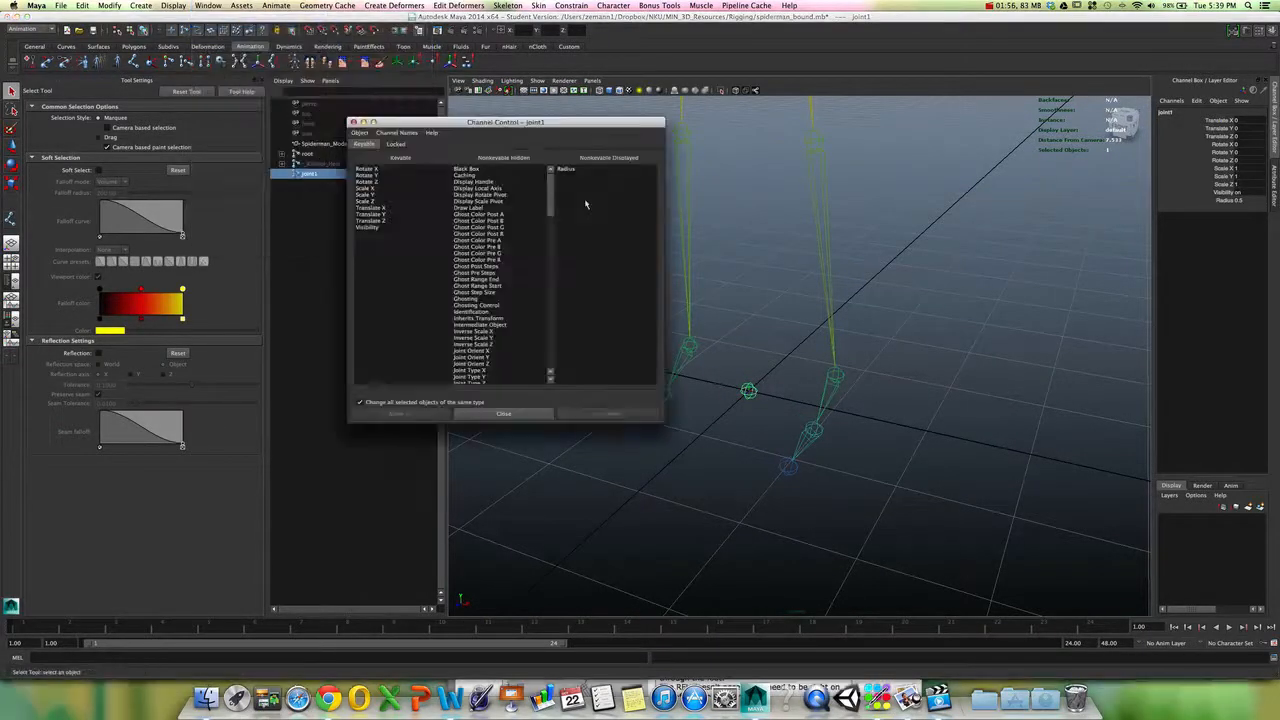
scroll(517, 317, "down", 5)
left_click_drag(480, 273, 478, 286)
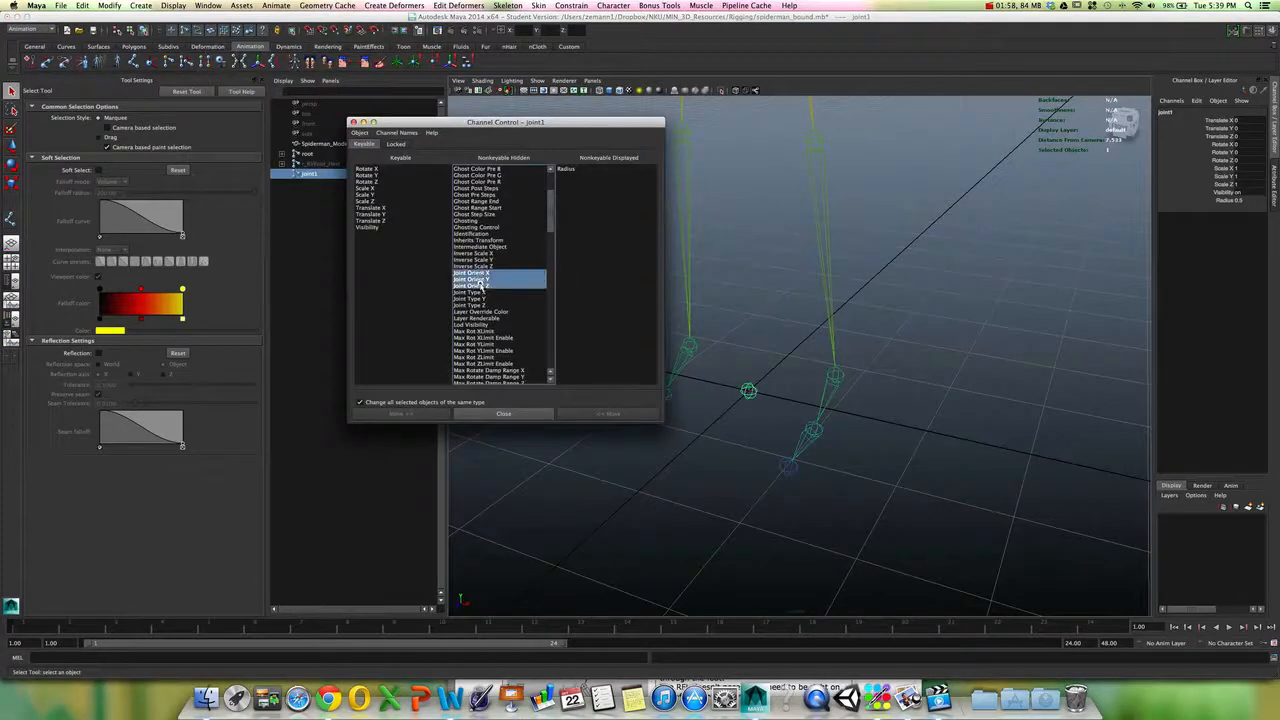
left_click(401, 413)
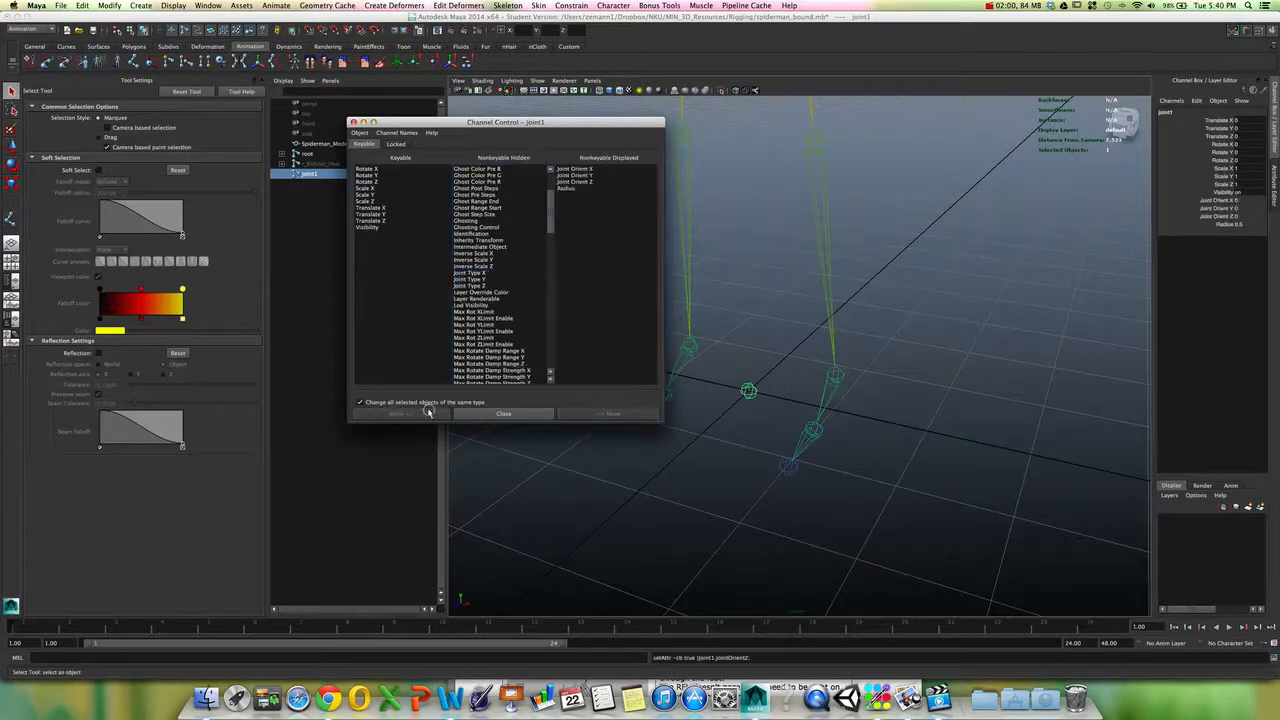
left_click(530, 414)
- Move the new joint along X toward the left foot and snap it onto the left ankle joint
left_click_drag(523, 420, 780, 420, "alt")
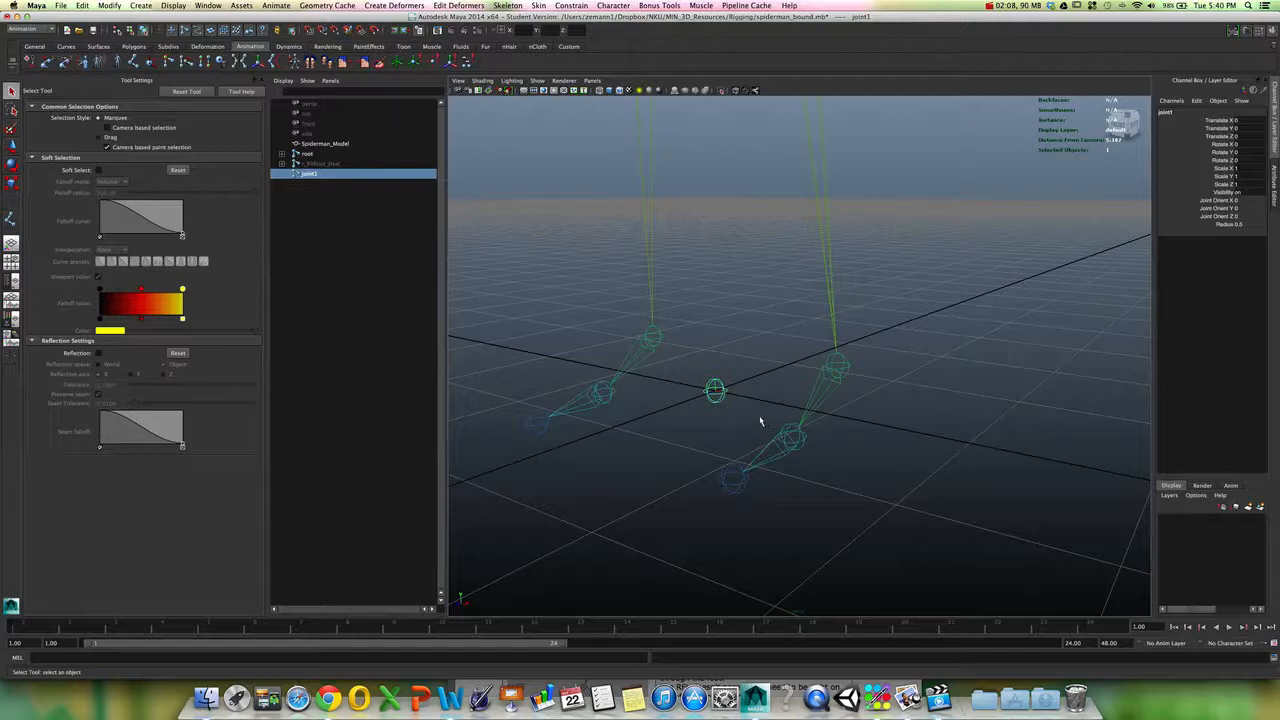
key("w")
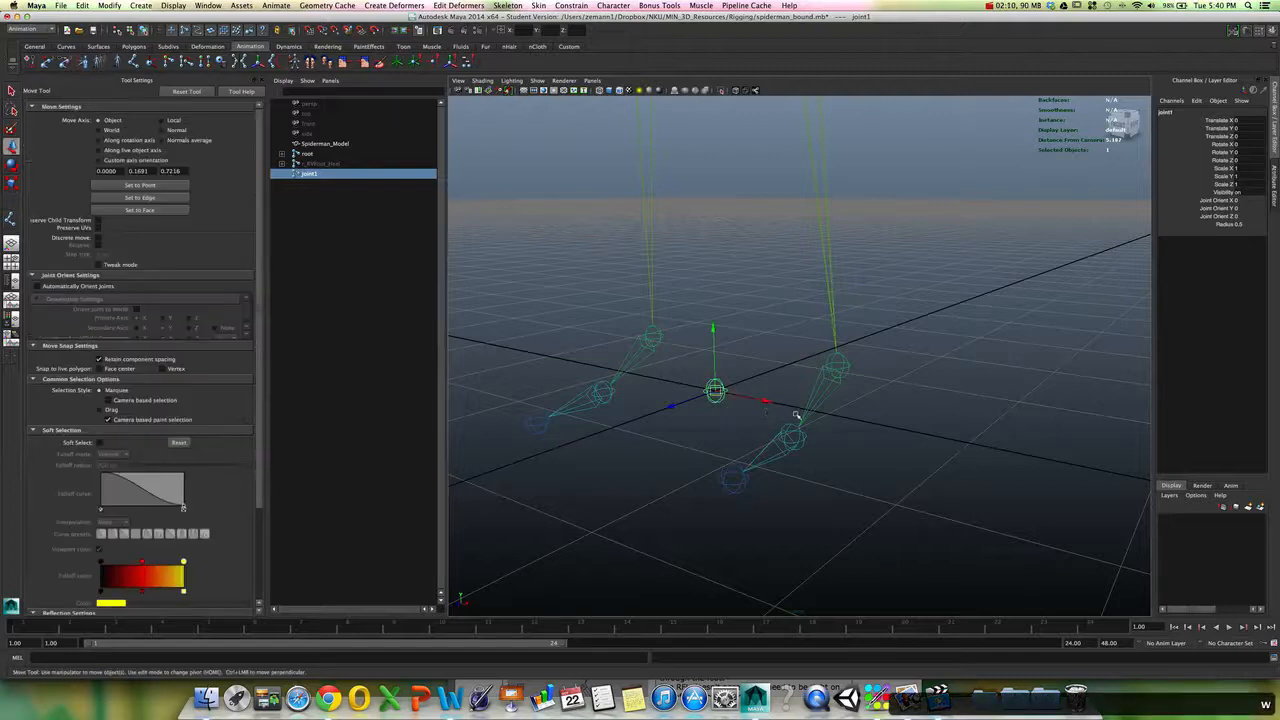
left_click_drag(760, 415, 812, 422, "alt")
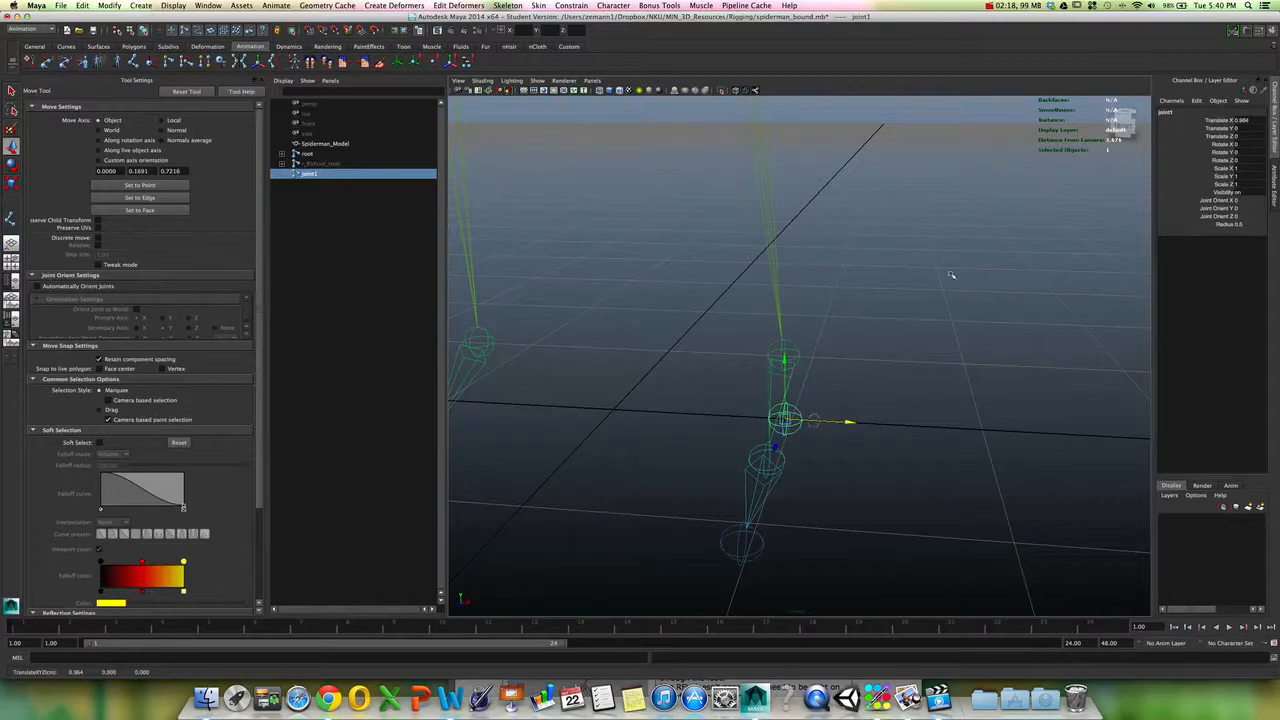
left_click_drag(1248, 203, 1248, 214)
left_click(1256, 204)
left_click_drag(920, 286, 900, 297, "alt")
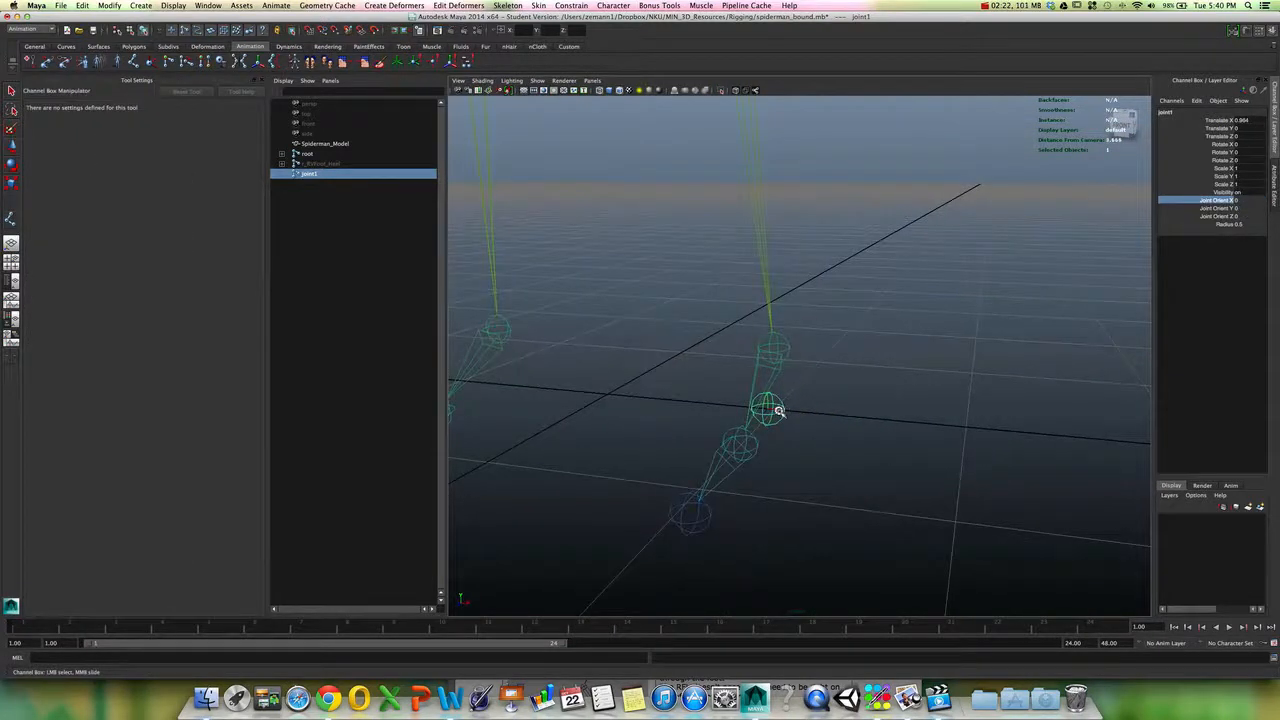
key("w")
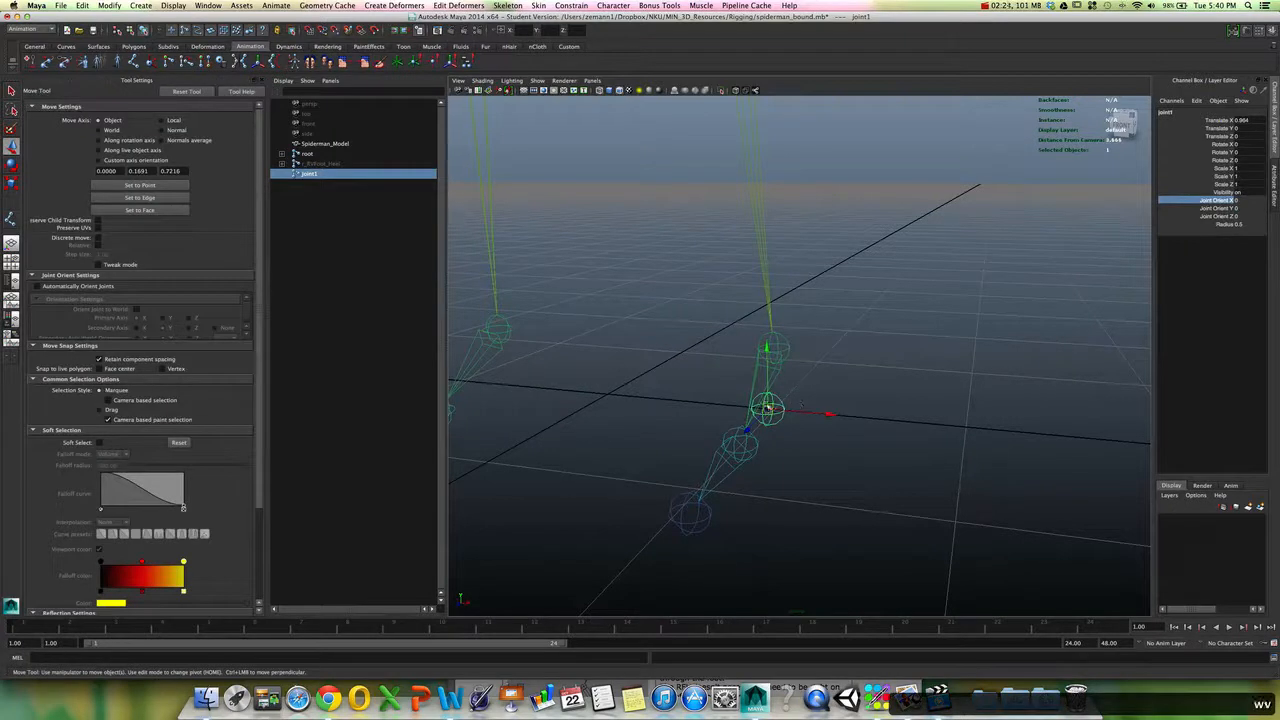
left_click_drag(767, 406, 894, 383)
- Rename the joint at the ankle r_RV_Heel and set its Translate Y to 0
left_click(1186, 113)
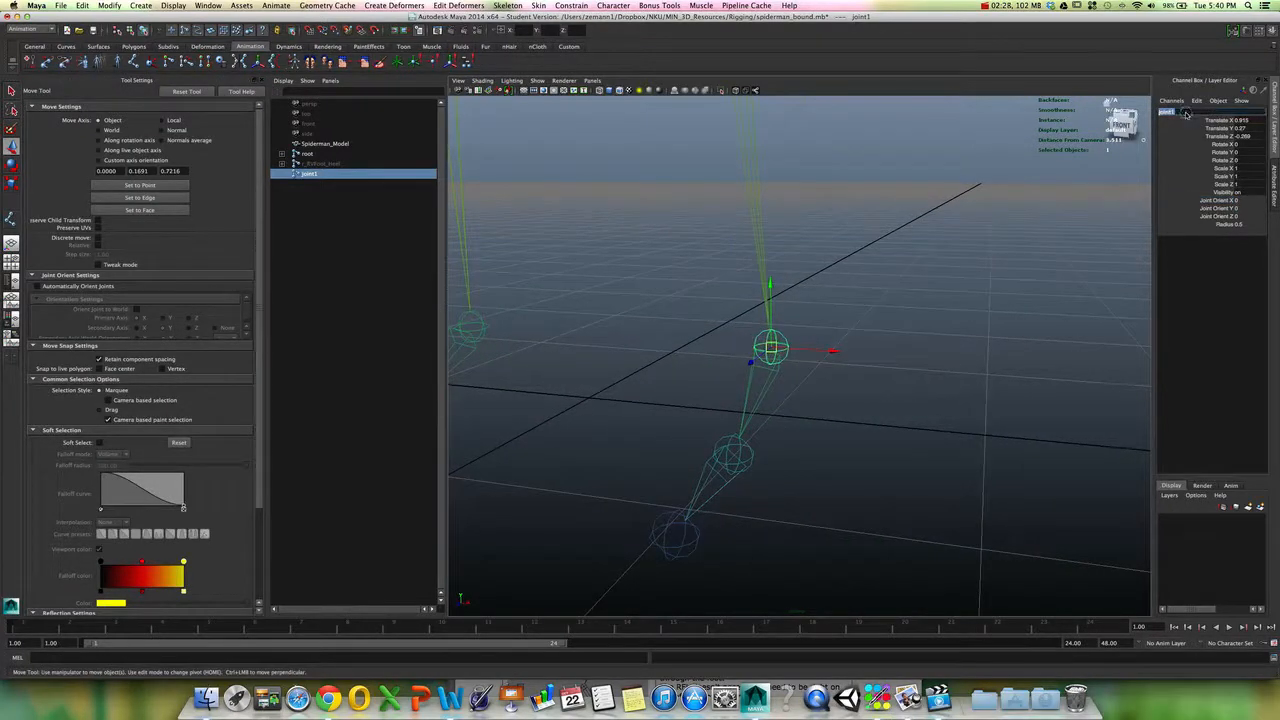
type("r_RV")
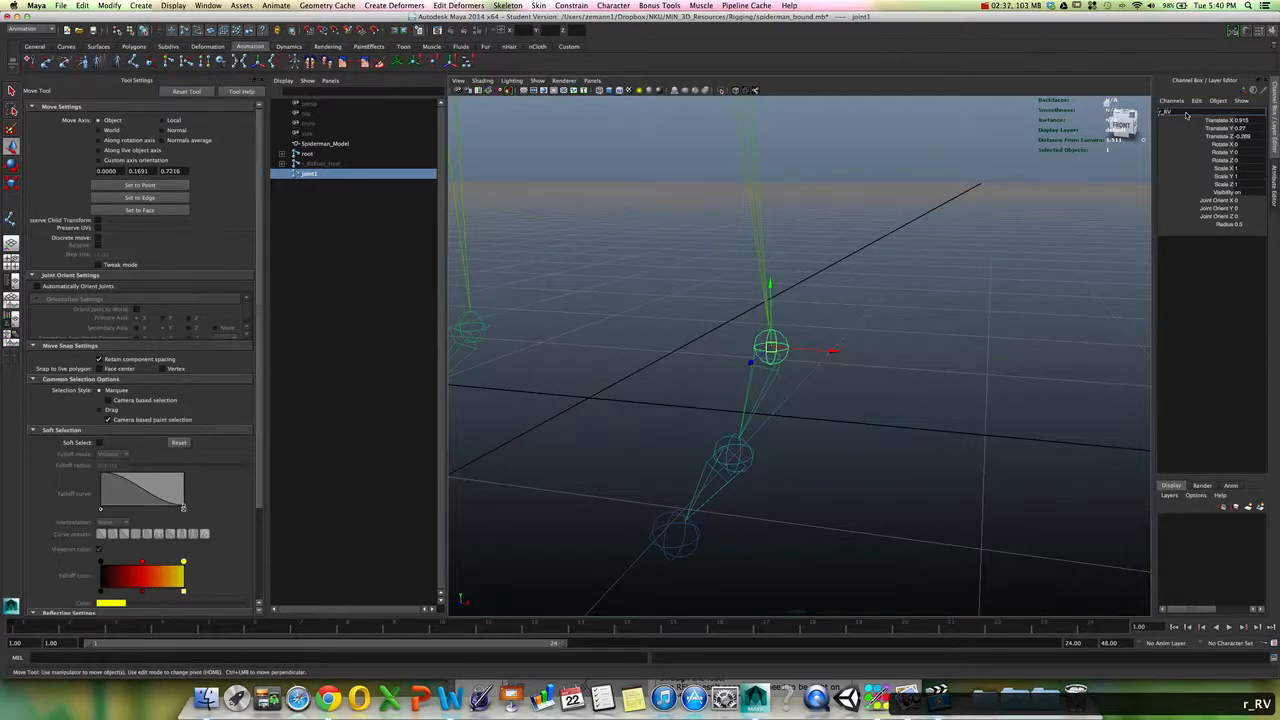
type("_Heel")
key("Return")
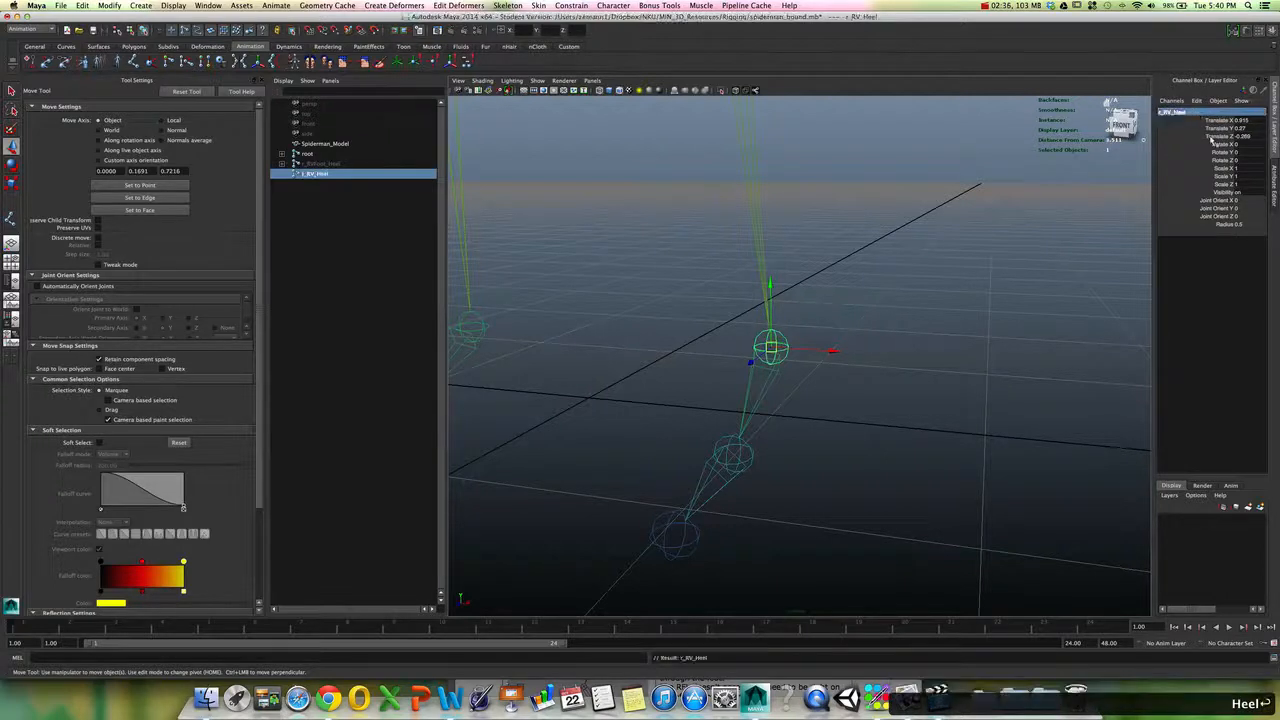
left_click(1242, 128)
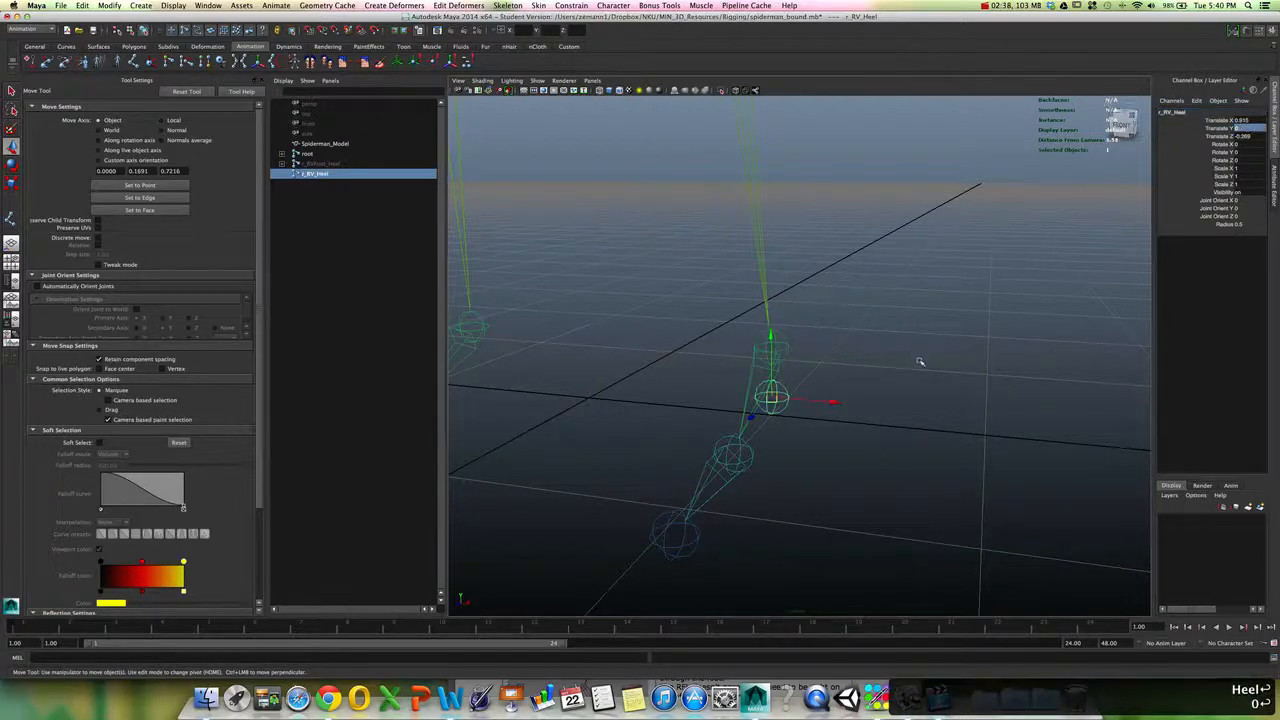
- Display polygons in the viewport so that the foot mesh is shown around the joints
left_click_drag(920, 362, 851, 362, "alt")
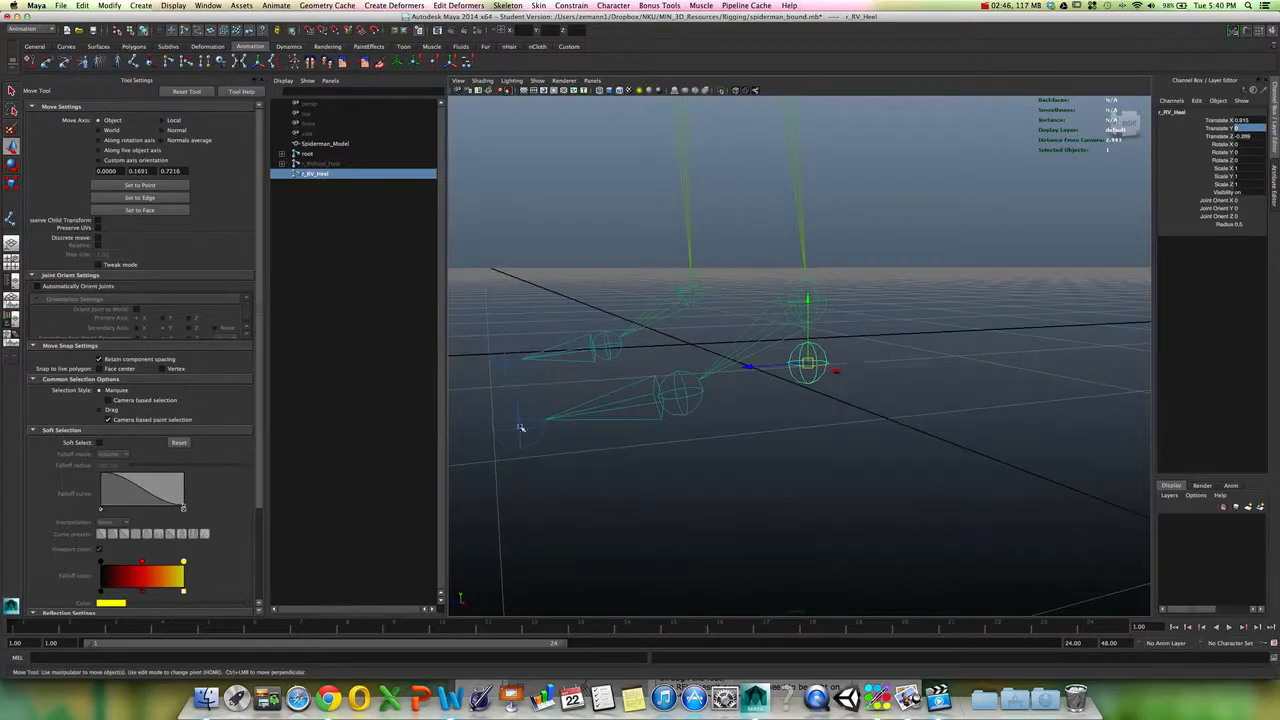
left_click_drag(681, 341, 657, 333, "alt")
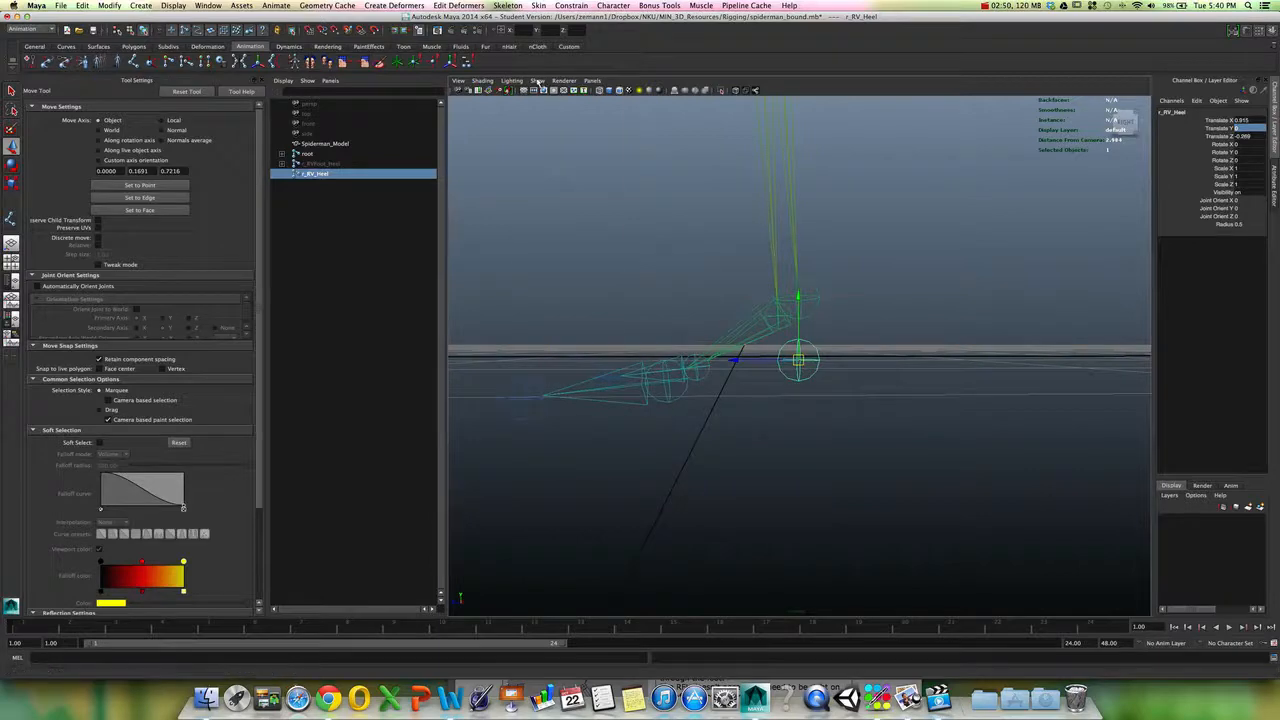
left_click(537, 80)
left_click(560, 164)
left_click_drag(680, 280, 791, 390, "alt")
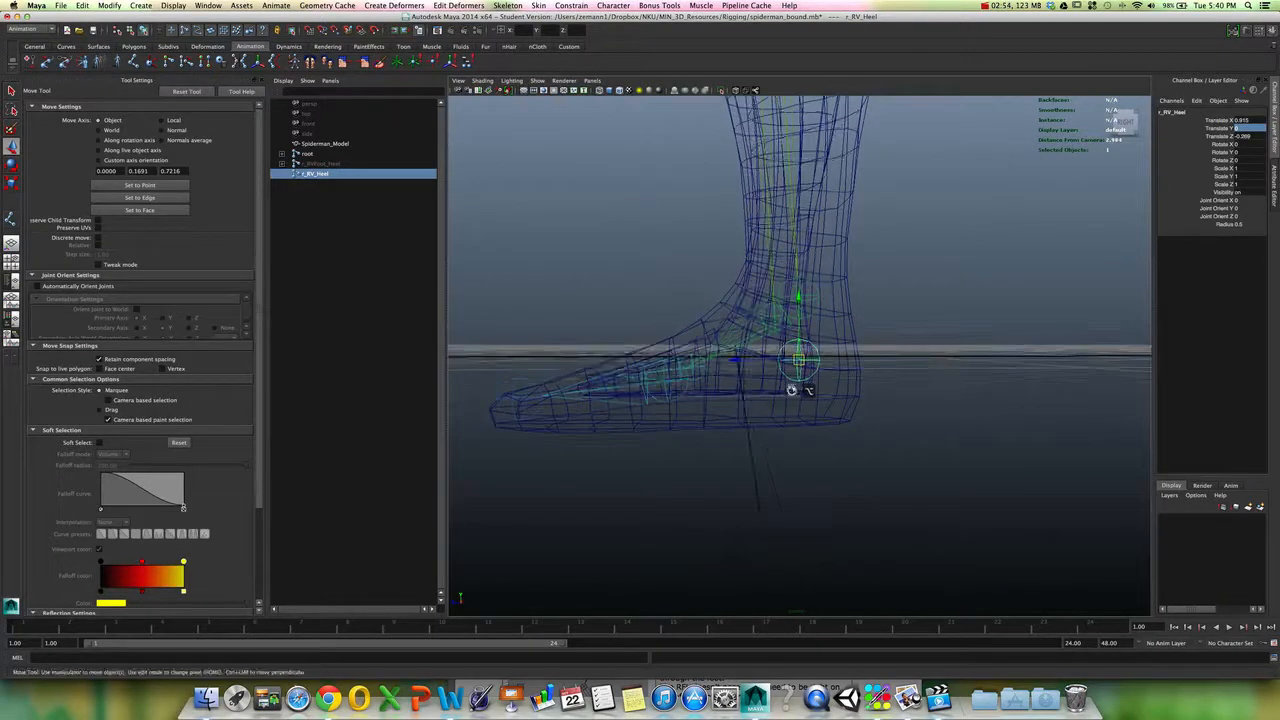
- Lower r_RV_Heel and snap it to the sole under the heel, at about X 0.857, Y -0.275, Z -0.296
left_click_drag(797, 297, 797, 326)
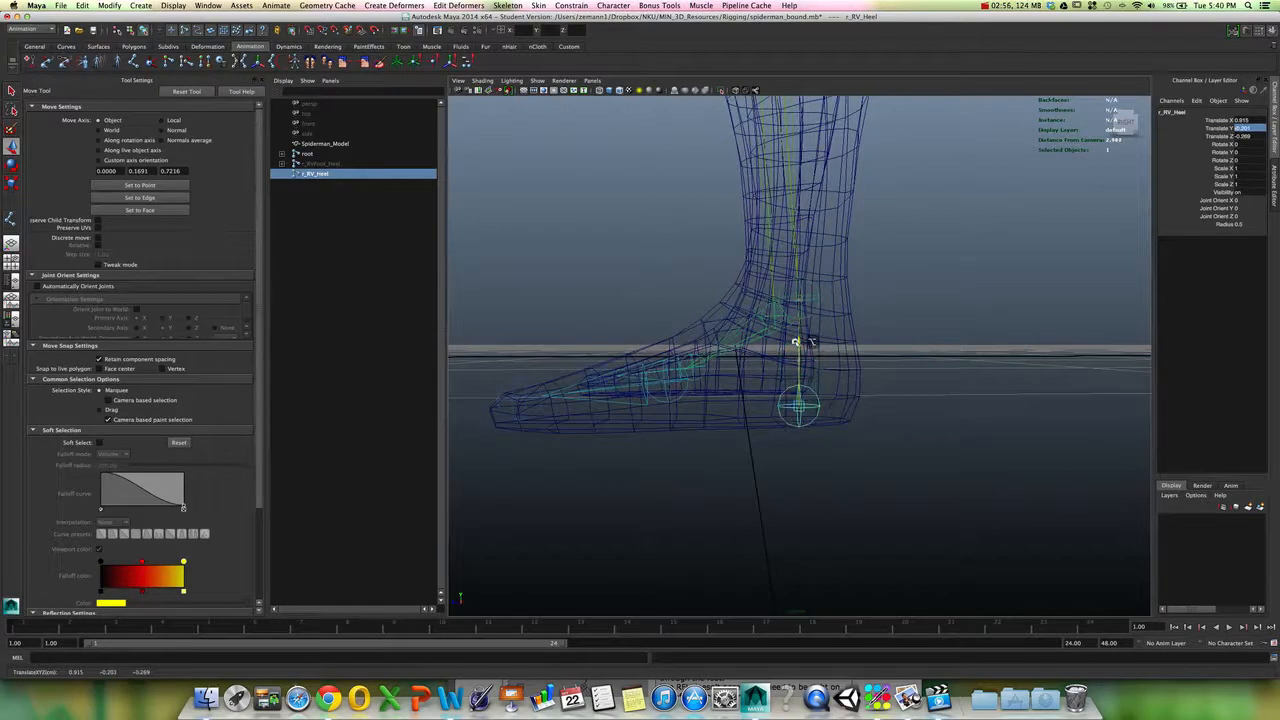
middle_click_drag(796, 342, 731, 269, "alt")
right_click_drag(731, 269, 903, 351, "alt")
left_click_drag(903, 351, 809, 366, "alt")
left_click_drag(702, 338, 732, 340)
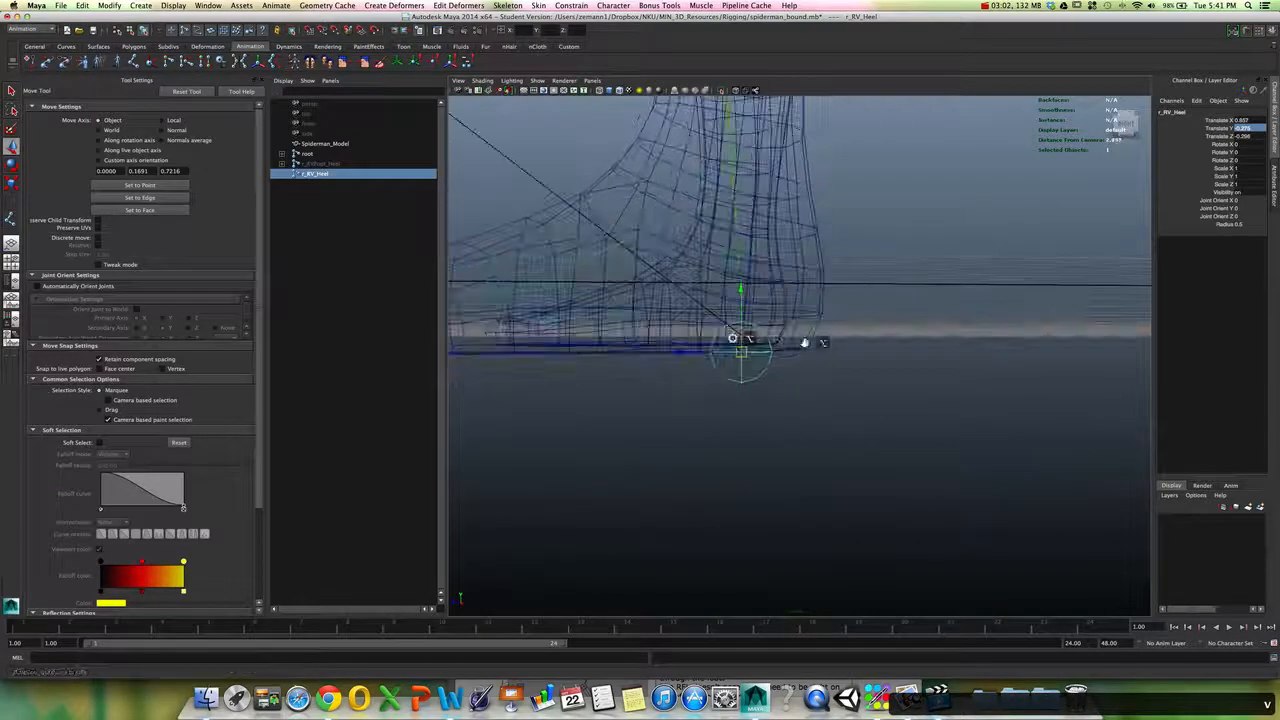
right_click_drag(805, 343, 640, 326, "alt")
left_click_drag(640, 326, 764, 359, "alt")
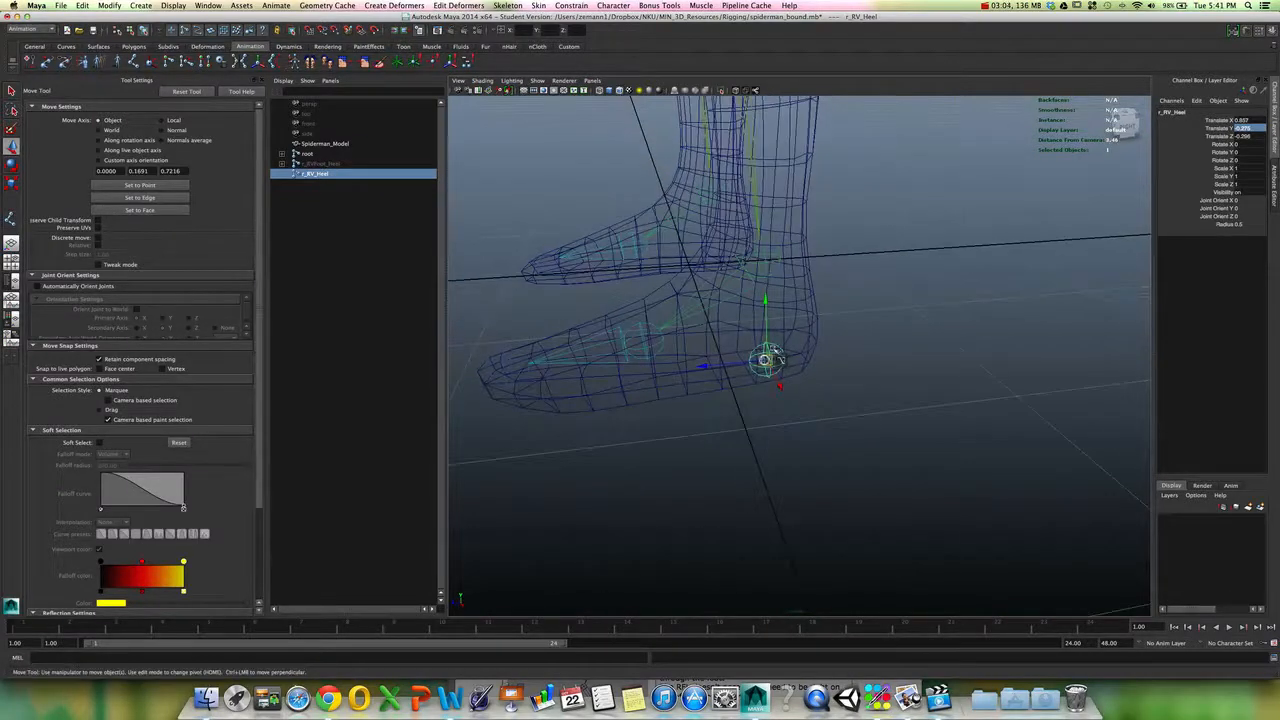
left_click(767, 358)
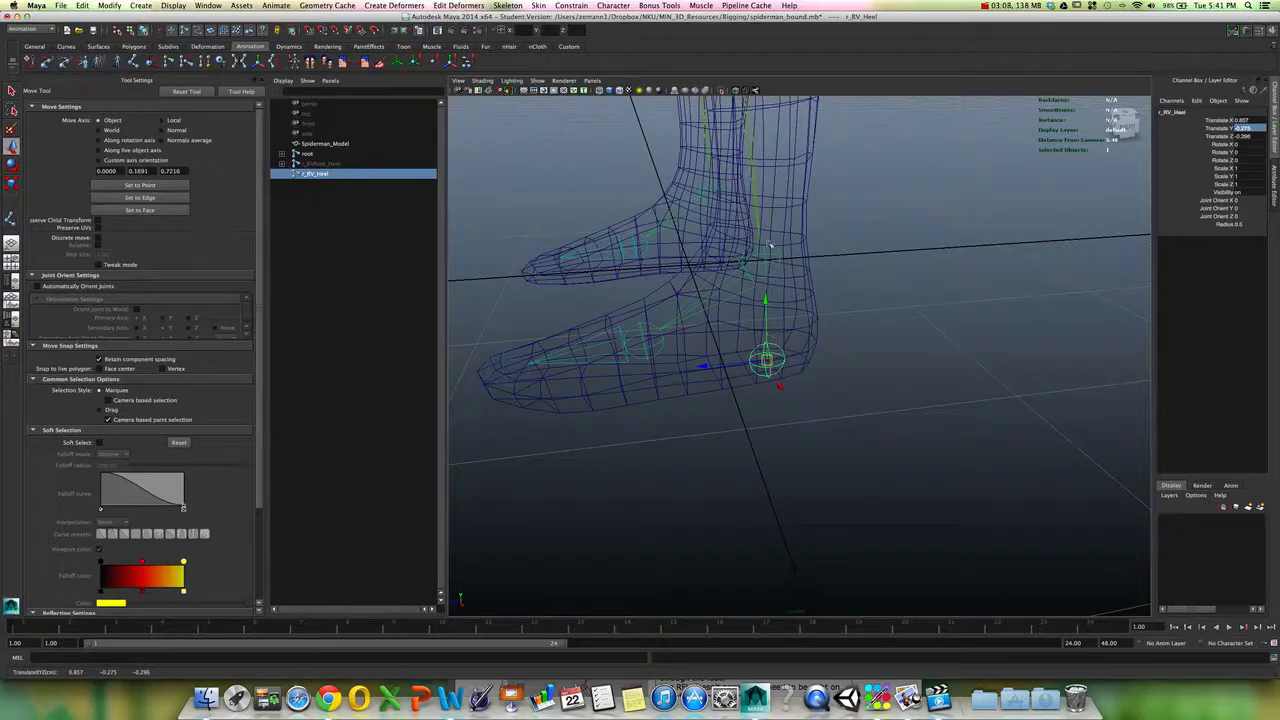
- Hide polygons in the viewport, leaving the foot joints and the placed heel joint displayed
left_click_drag(830, 341, 745, 350, "alt")
left_click(537, 80)
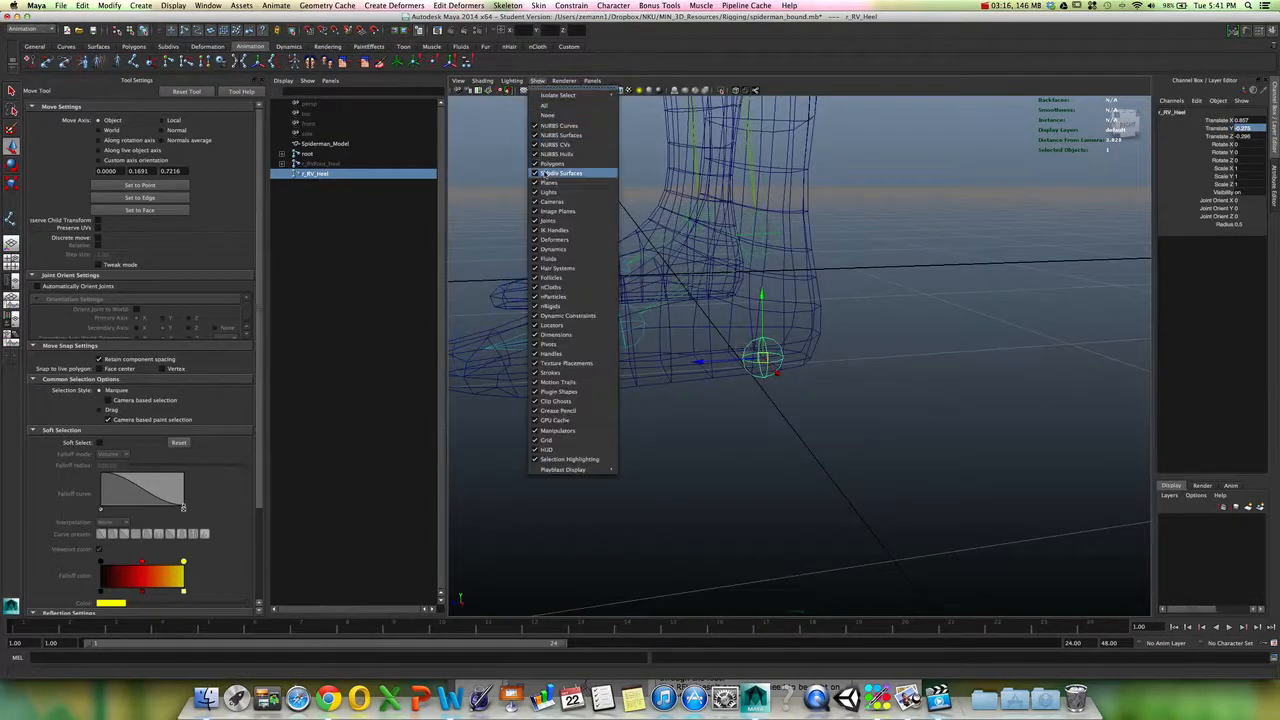
left_click(548, 164)
left_click_drag(729, 274, 706, 274, "alt")
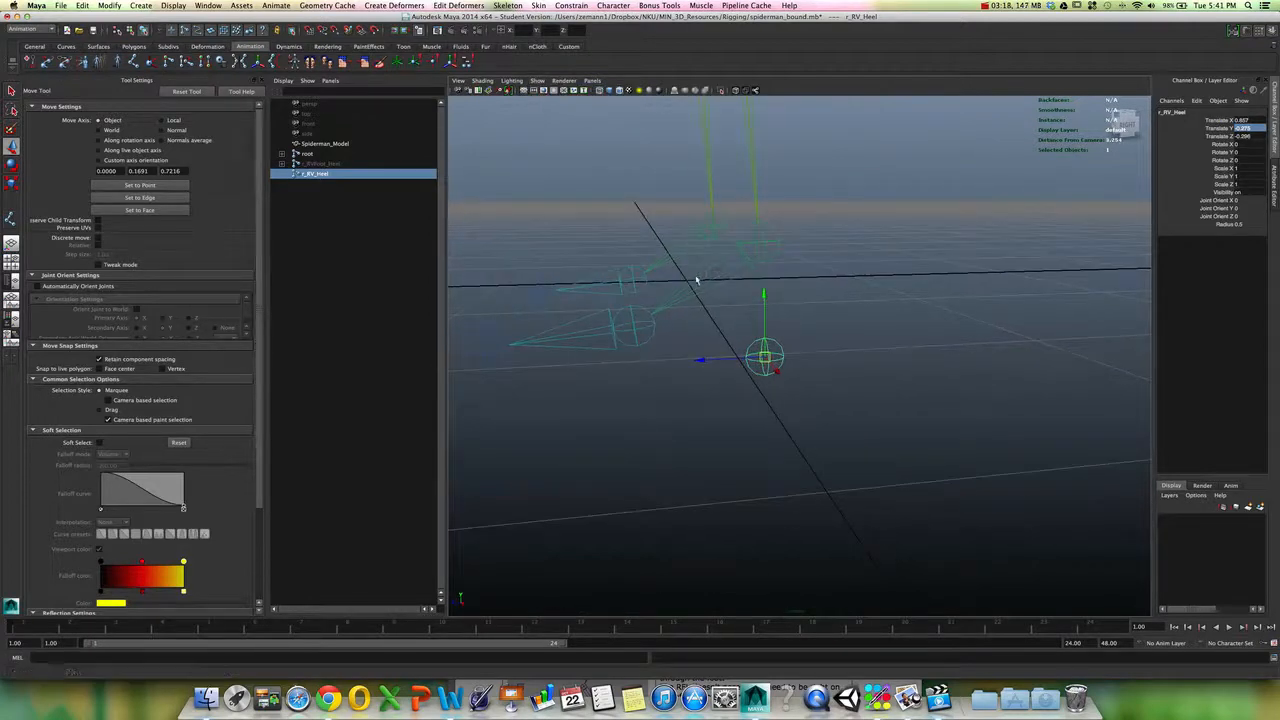
- Duplicate r_RV_Heel and snap the copy onto the left foot's toe end joint
key("q")
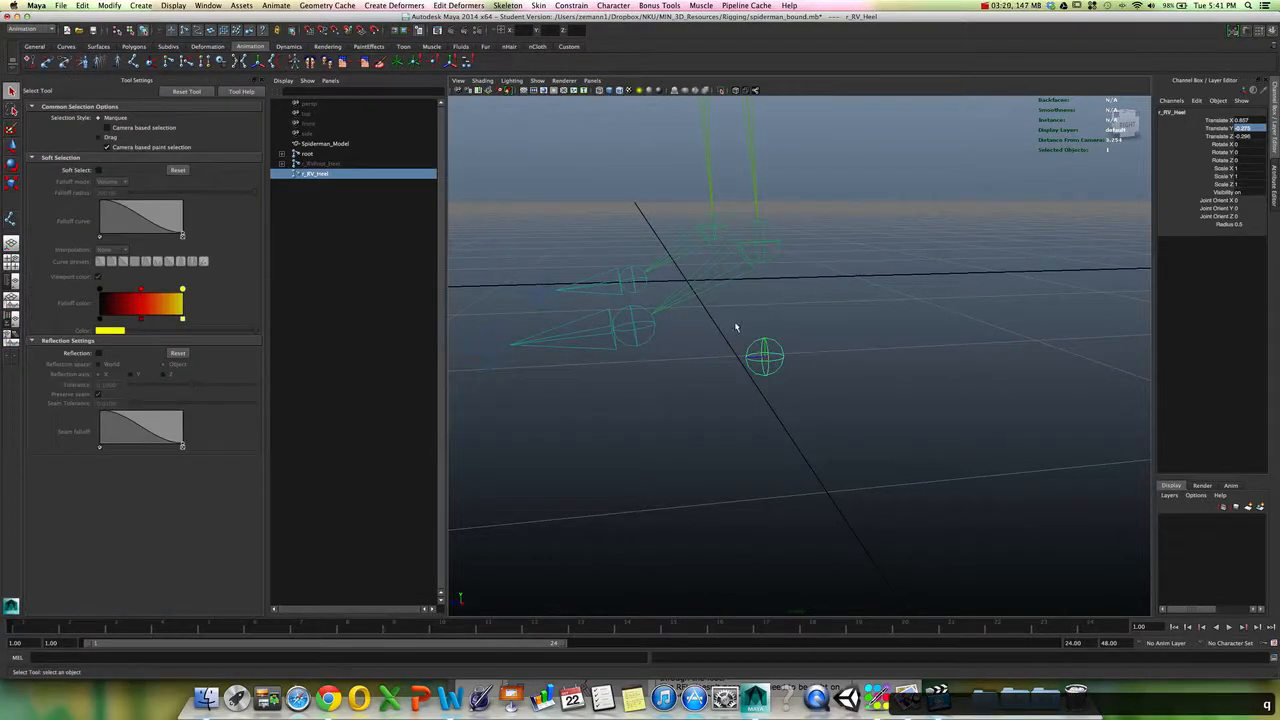
key("ctrl+d")
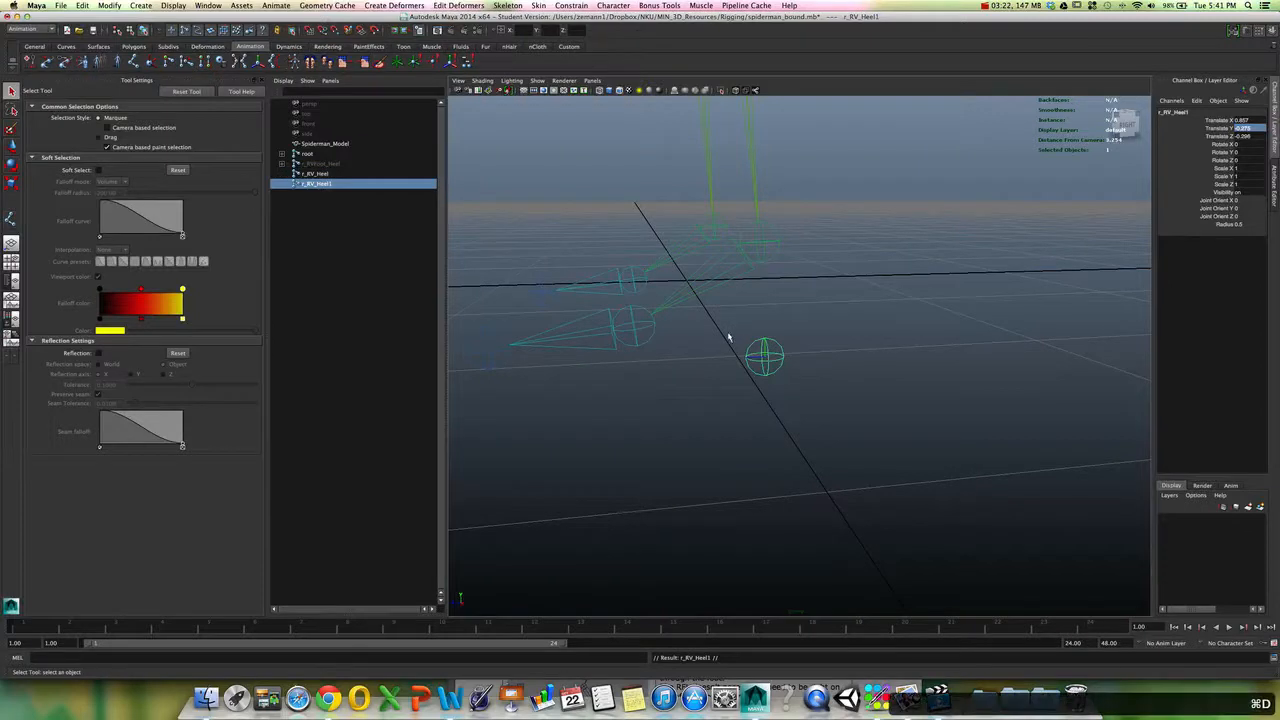
key("w")
left_click_drag(725, 357, 583, 352)
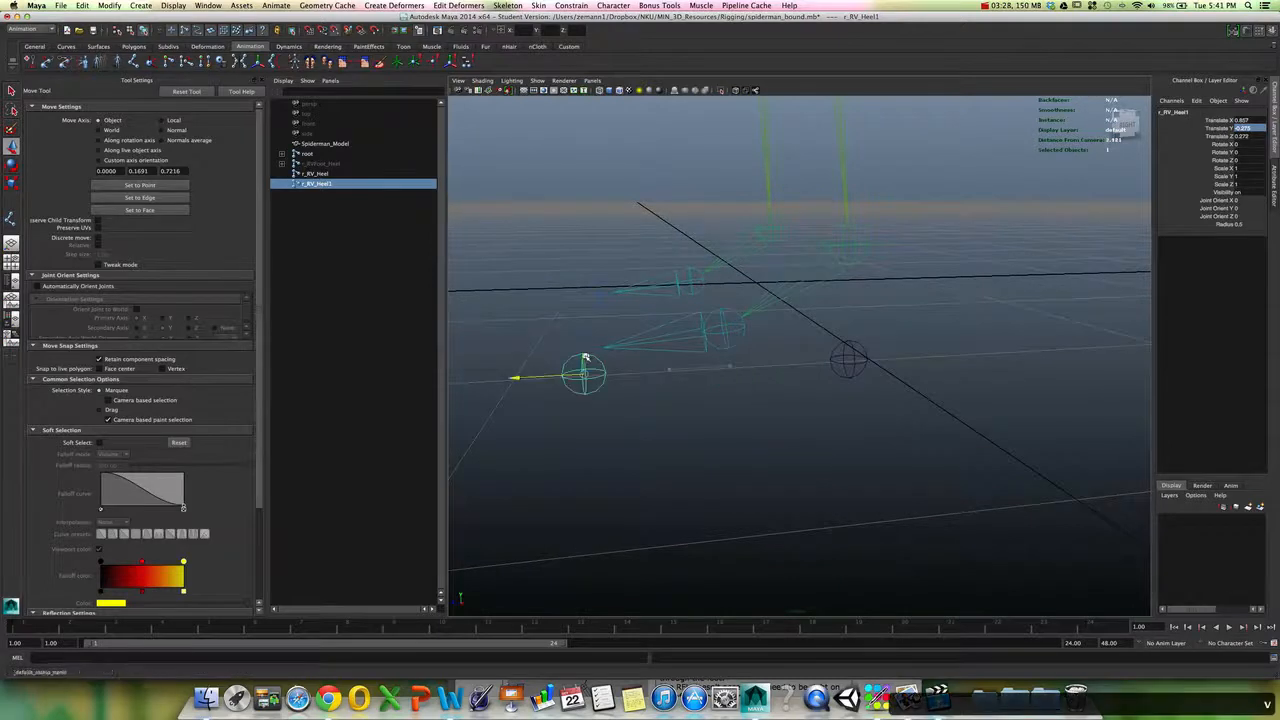
left_click_drag(583, 362, 581, 358)
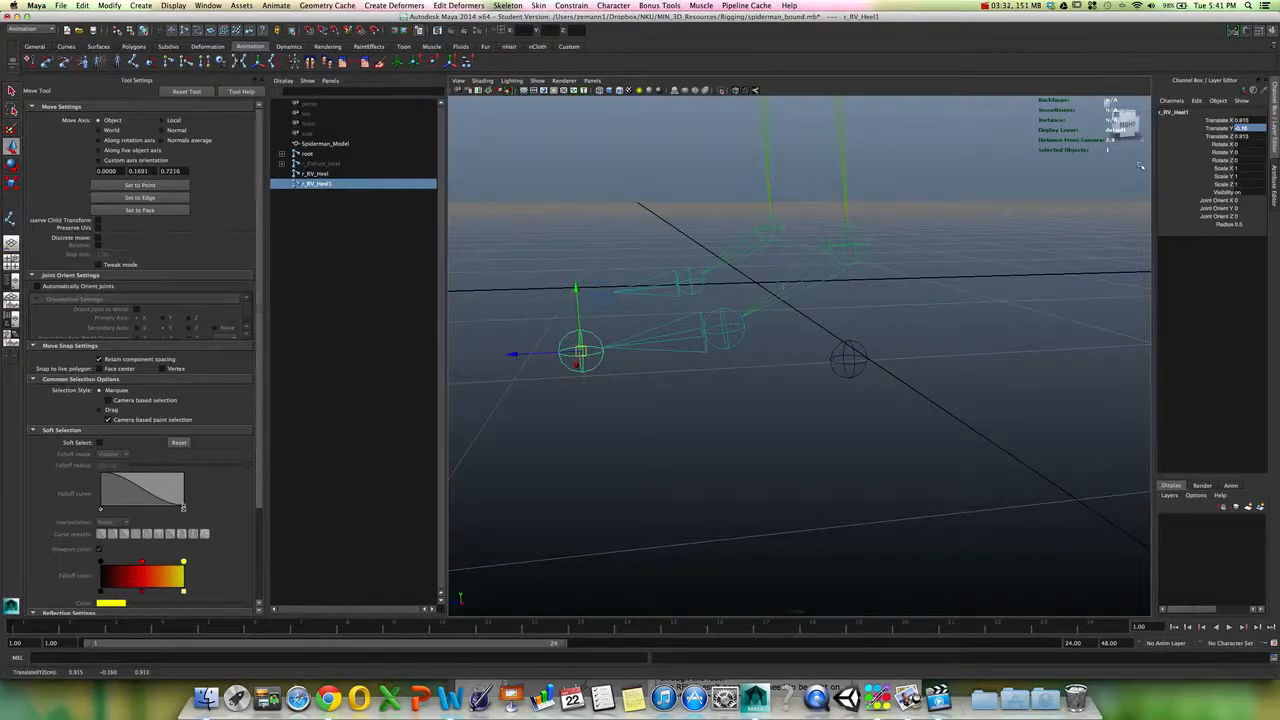
- Rename the duplicated joint at the toe tip r_RV_Toe
left_click(1190, 112)
left_click(1199, 112)
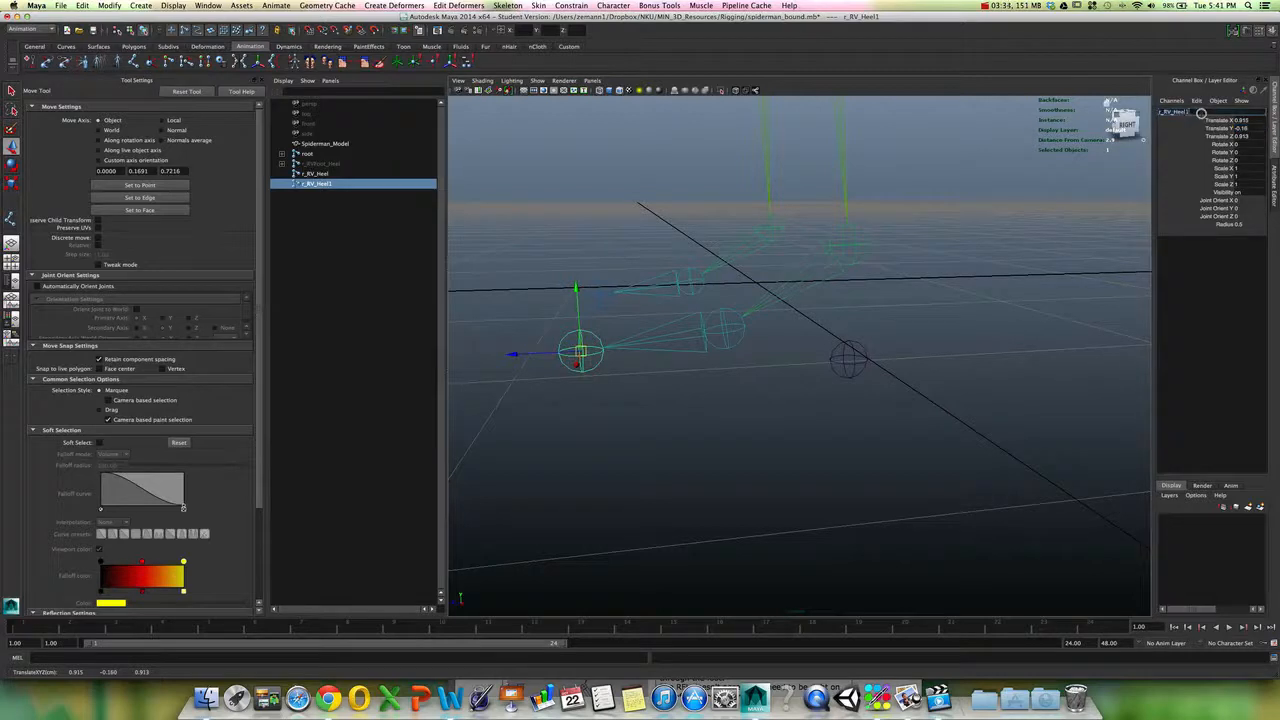
key("BackSpace")
key("BackSpace")
key("BackSpace")
key("BackSpace")
key("BackSpace")
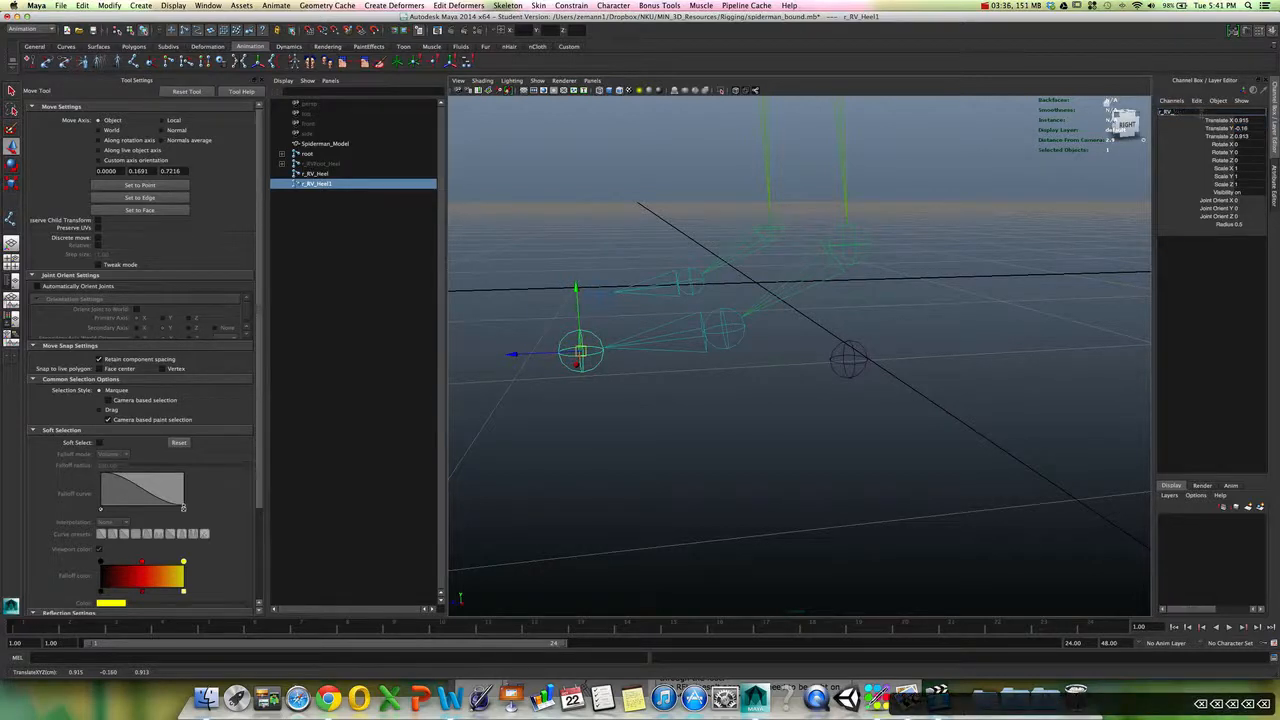
type("Toe")
key("Return")
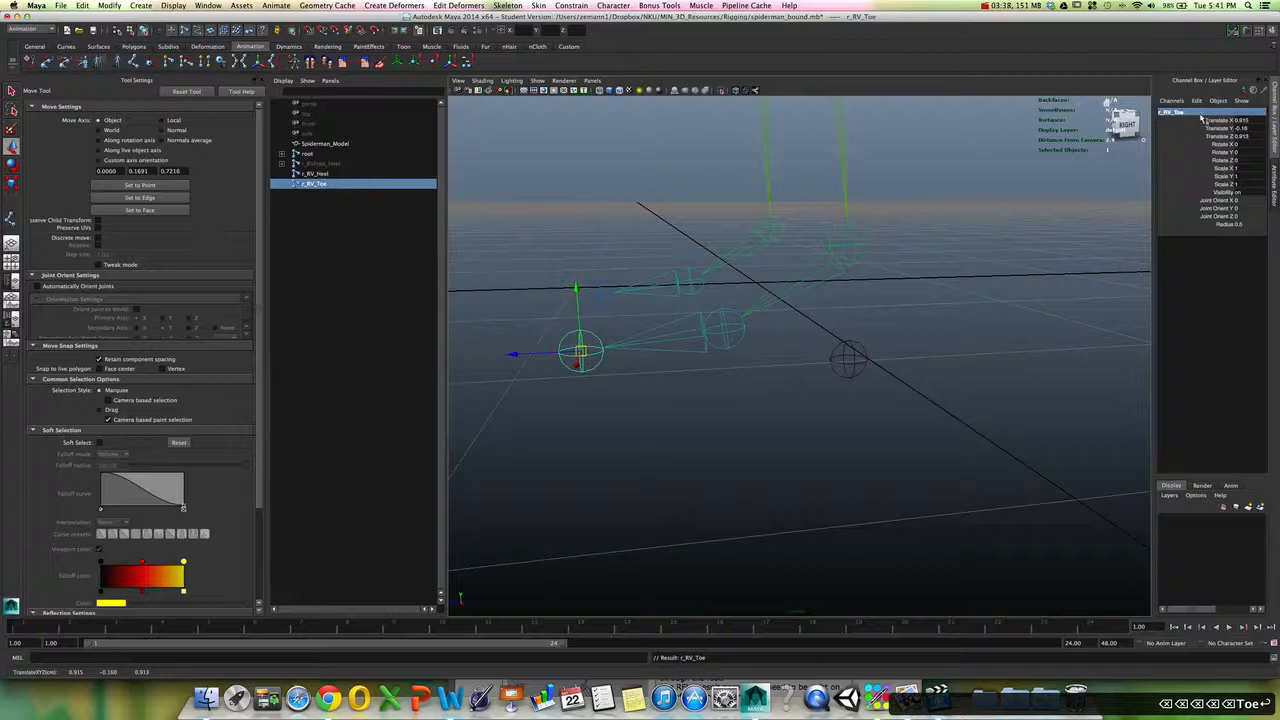
- Duplicate r_RV_Toe and snap the copy onto the left foot's ball joint
left_click_drag(905, 330, 849, 357, "alt")
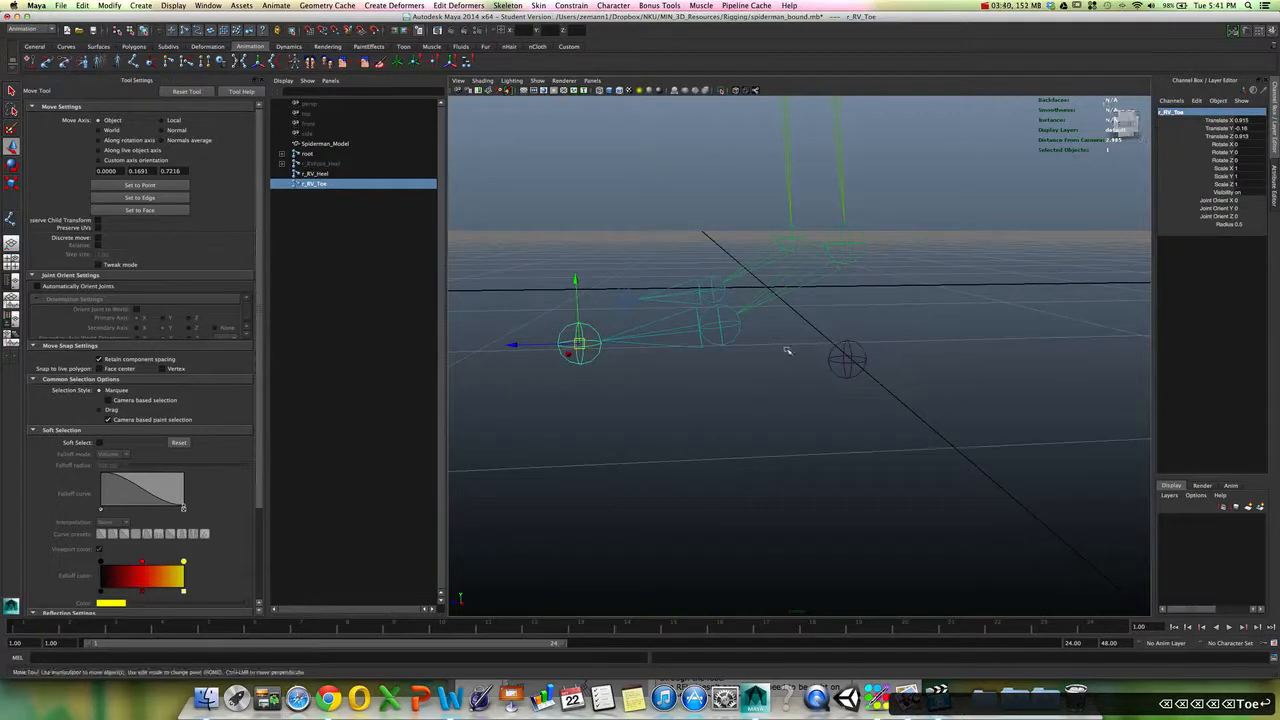
key("super+d")
key("v")
middle_click_drag(729, 341, 722, 328)
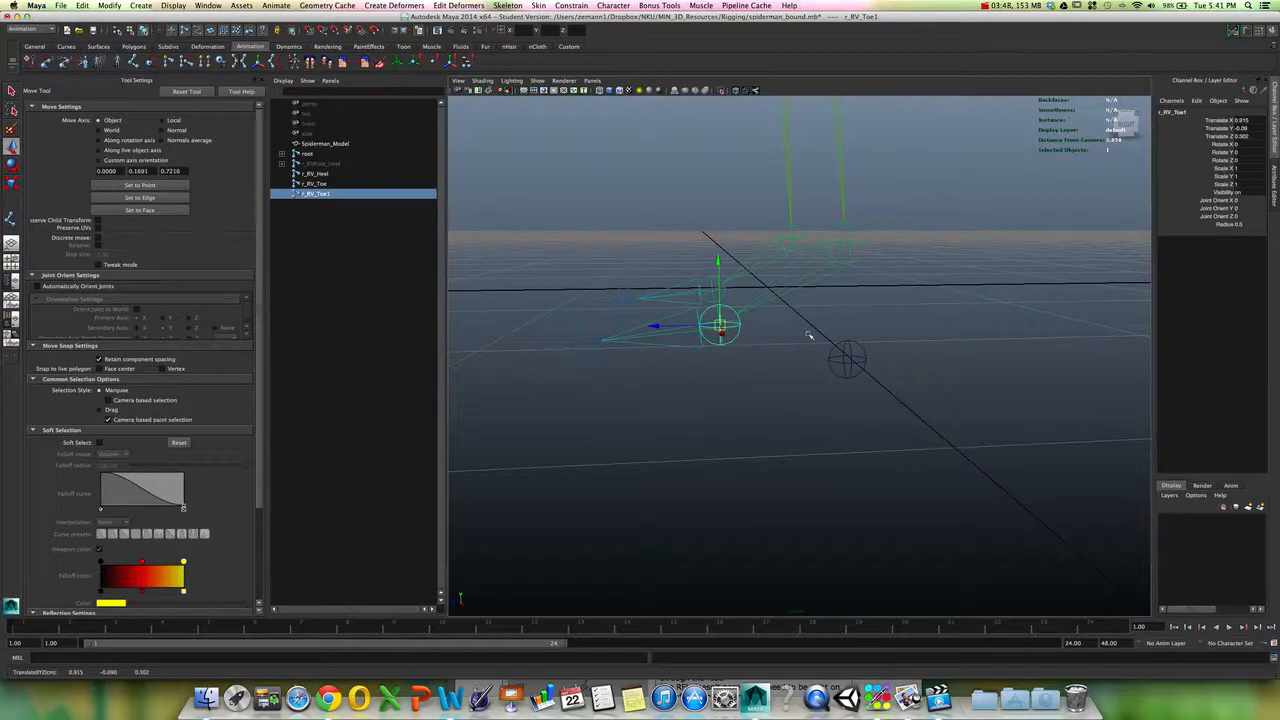
- Rename the duplicated joint at the ball of the foot r_RV_Ball
left_click(1214, 111)
key("BackSpace")
key("BackSpace")
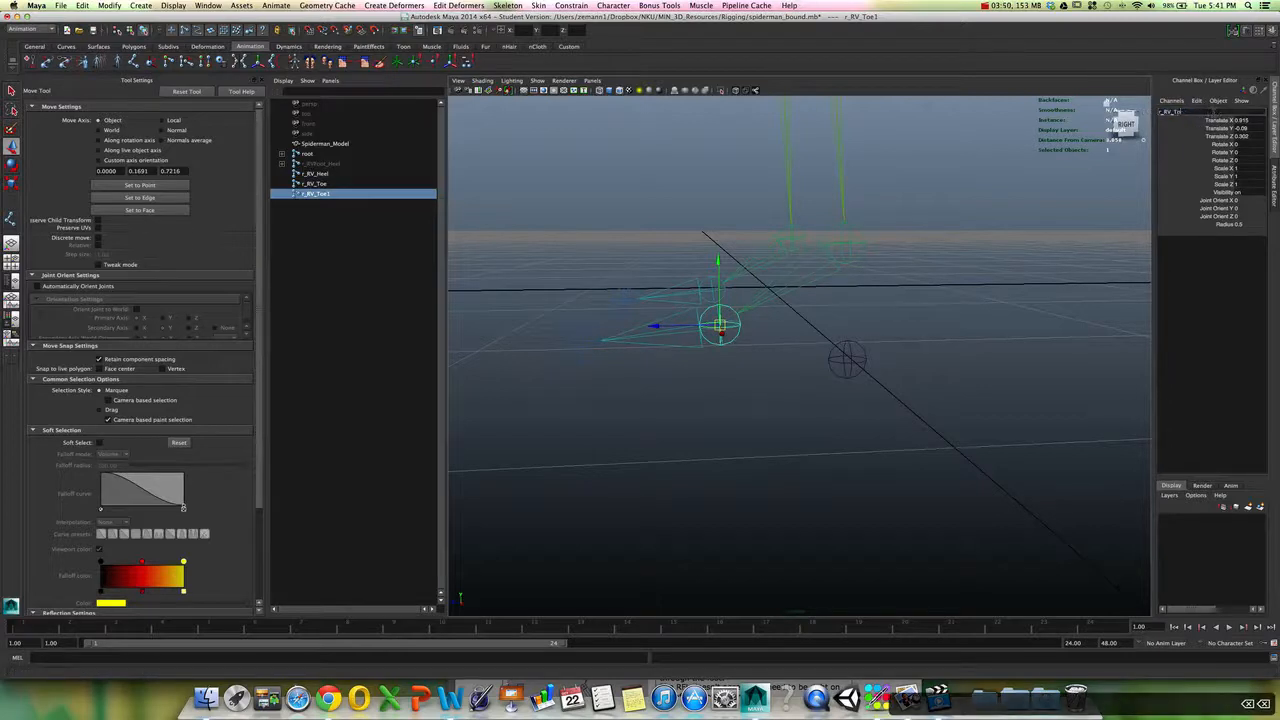
key("BackSpace")
key("BackSpace")
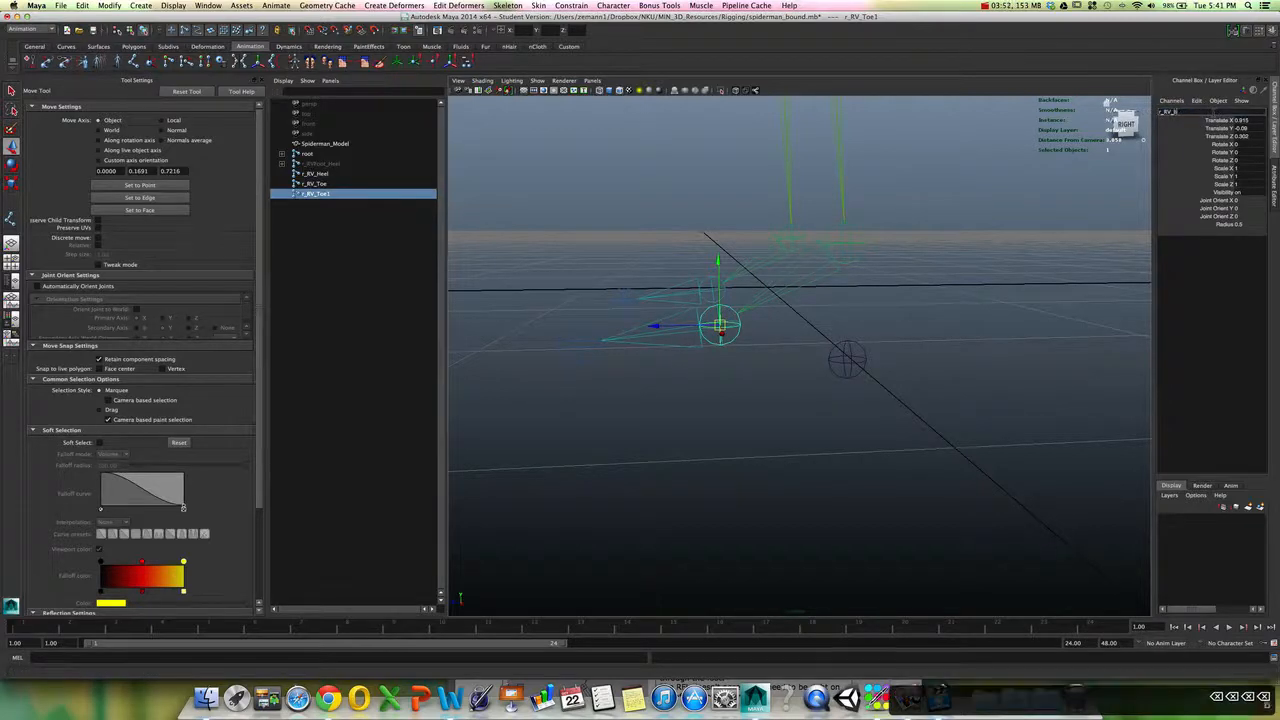
type("Ball")
key("Return")
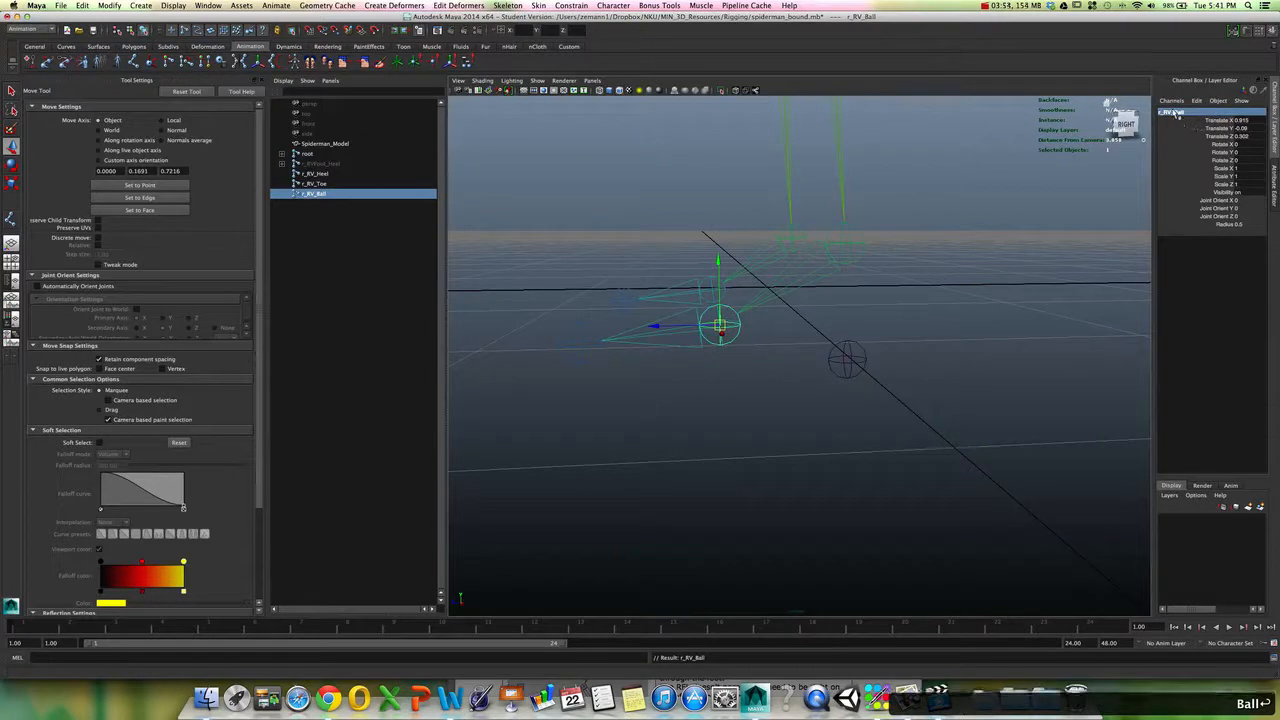
- Change the prefix of the ball joint's name so that it reads r_RF_Ball
key("Left")
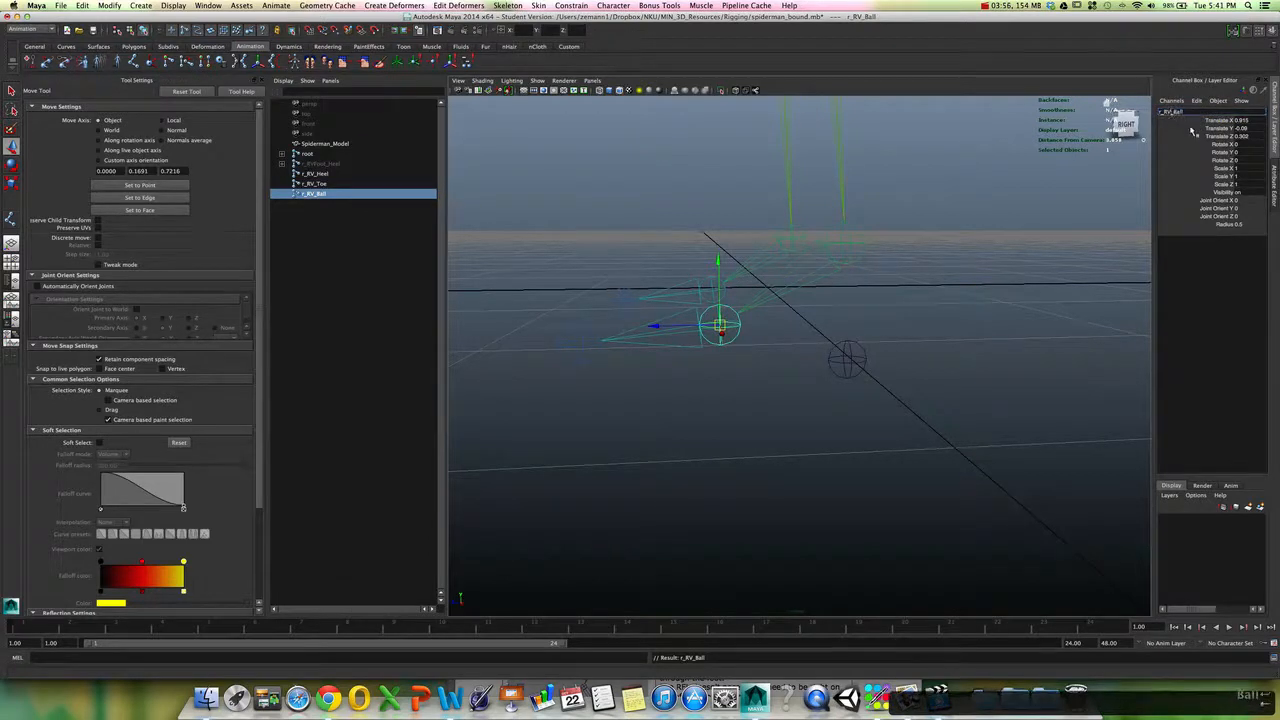
key("BackSpace")
type("F")
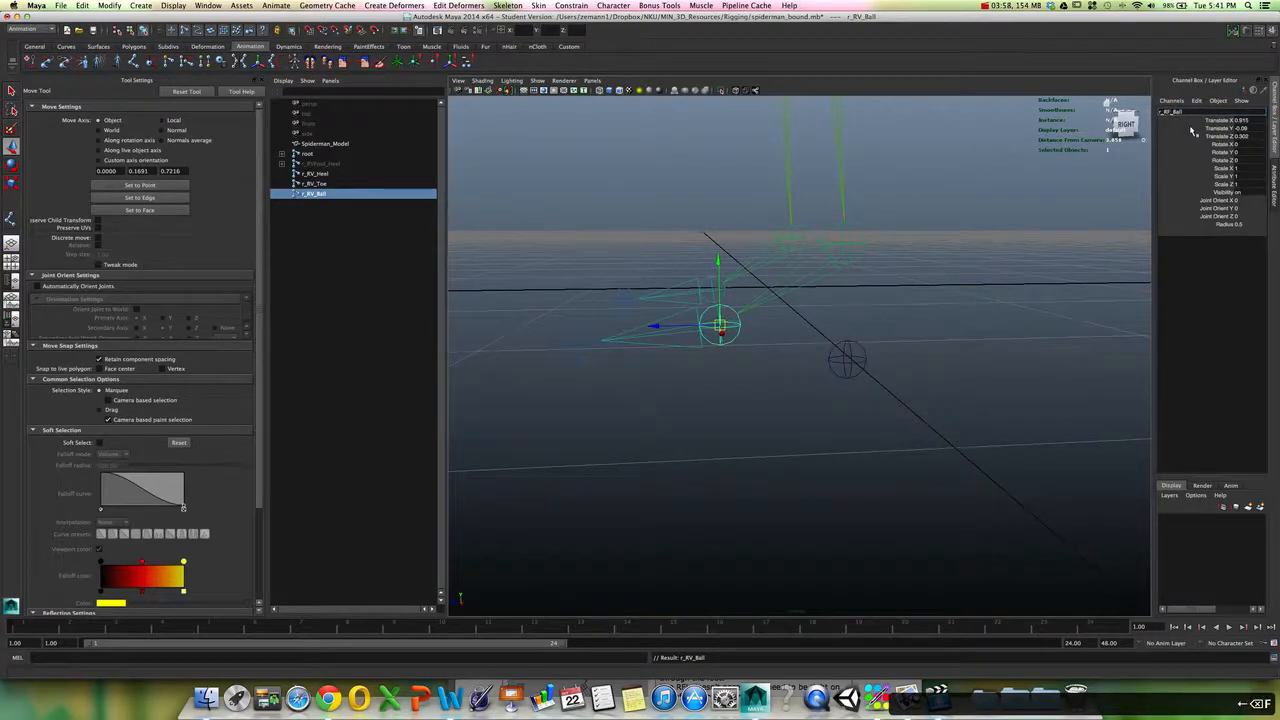
- Select the toe joint and rename it r_RF_Toe to match the ball joint's prefix
left_click(352, 185)
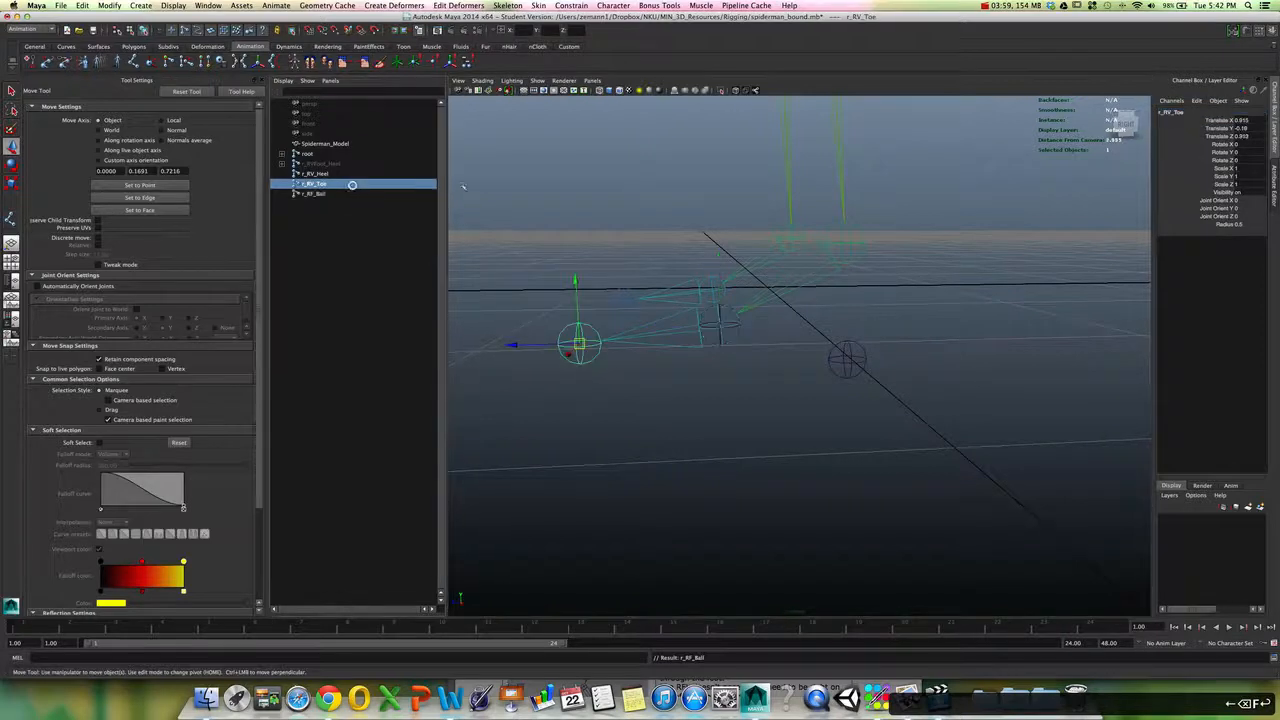
double_click(1173, 111)
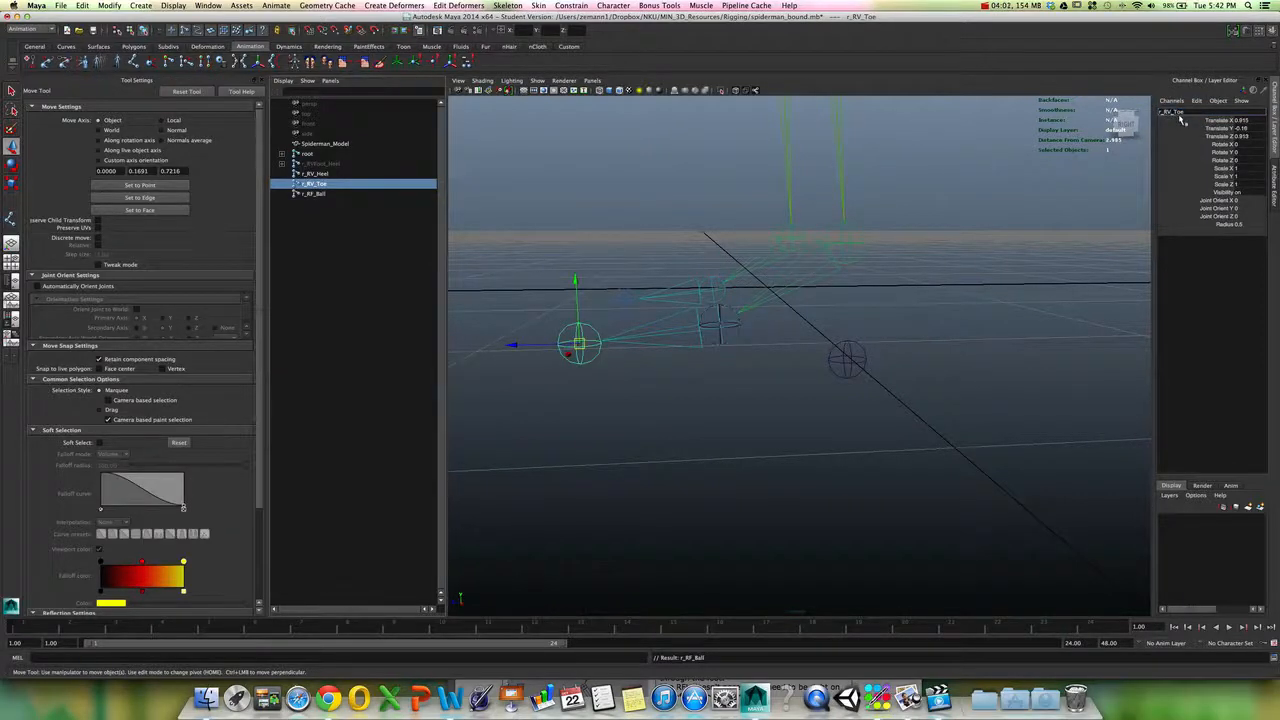
key("BackSpace")
type("F")
key("Return")
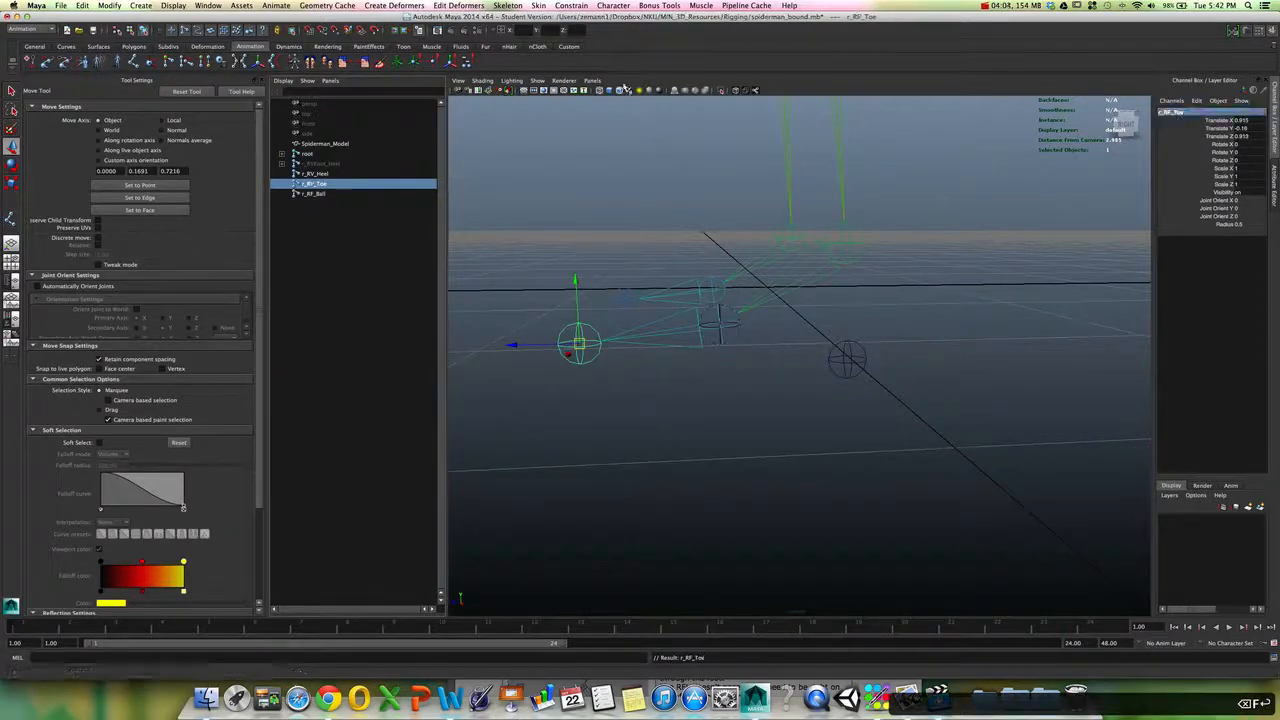
- Select the heel joint and rename it r_RF_Heel to match the toe and ball joints
left_click(393, 171)
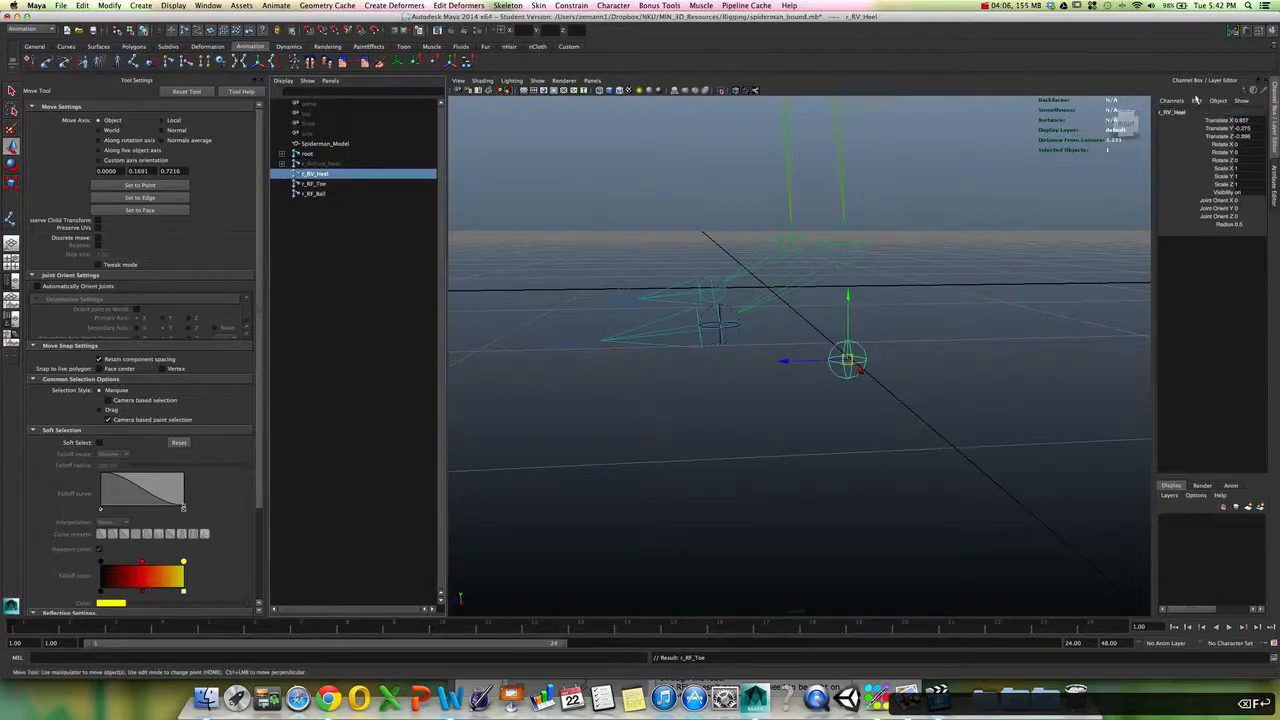
double_click(1173, 111)
key("Left")
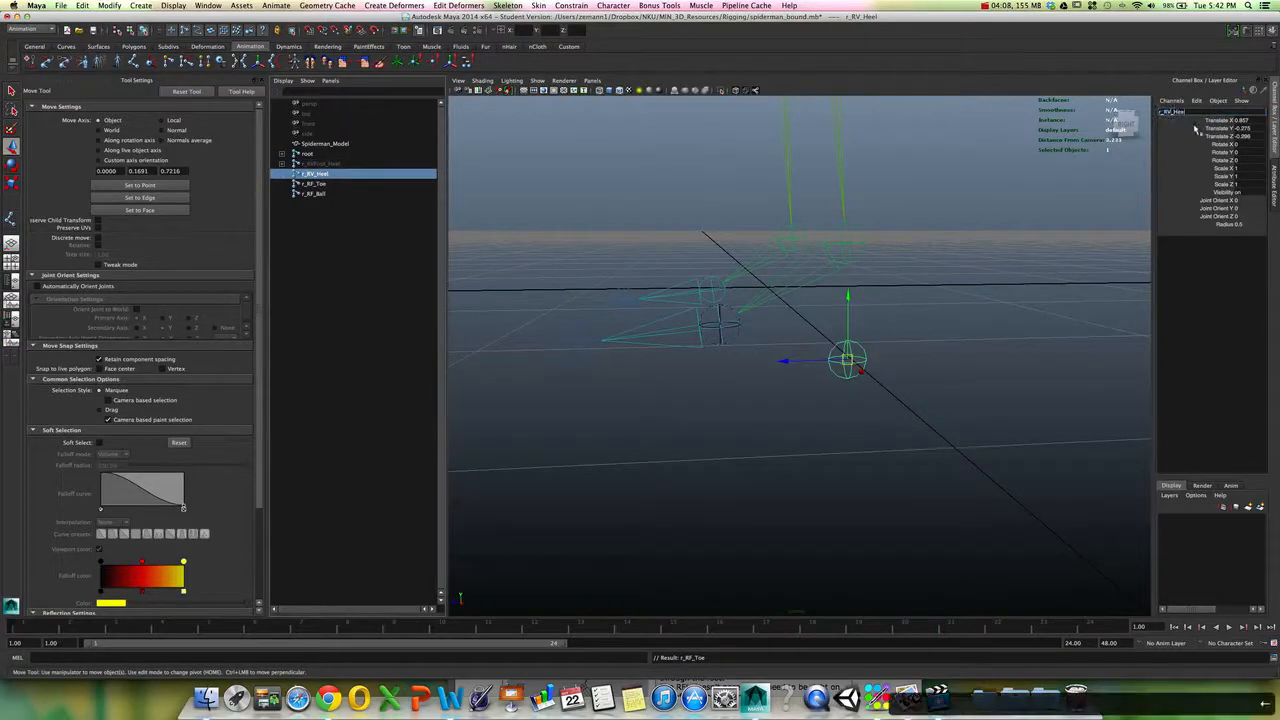
key("BackSpace")
type("F")
key("Return")
- Duplicate r_RF_Ball and snap the copy onto the left leg's ankle joint
left_click(378, 184)
left_click(378, 193)
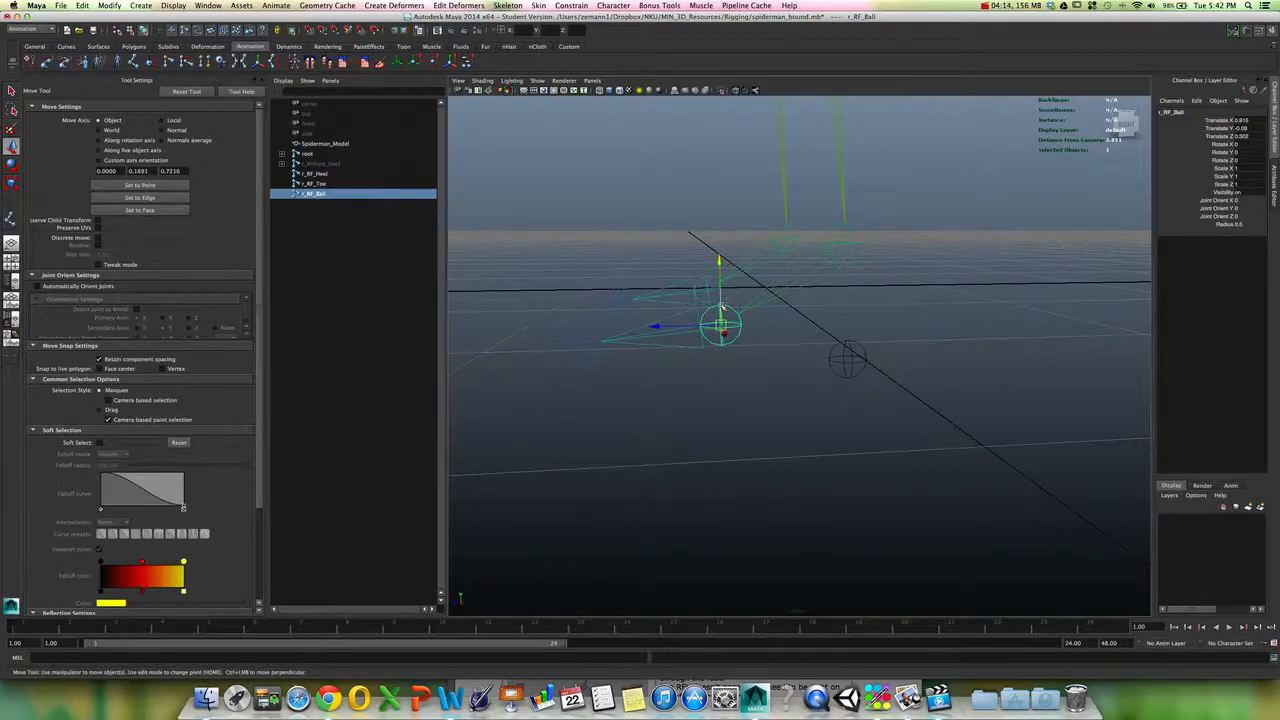
key("super+d")
middle_click_drag(834, 266, 846, 246)
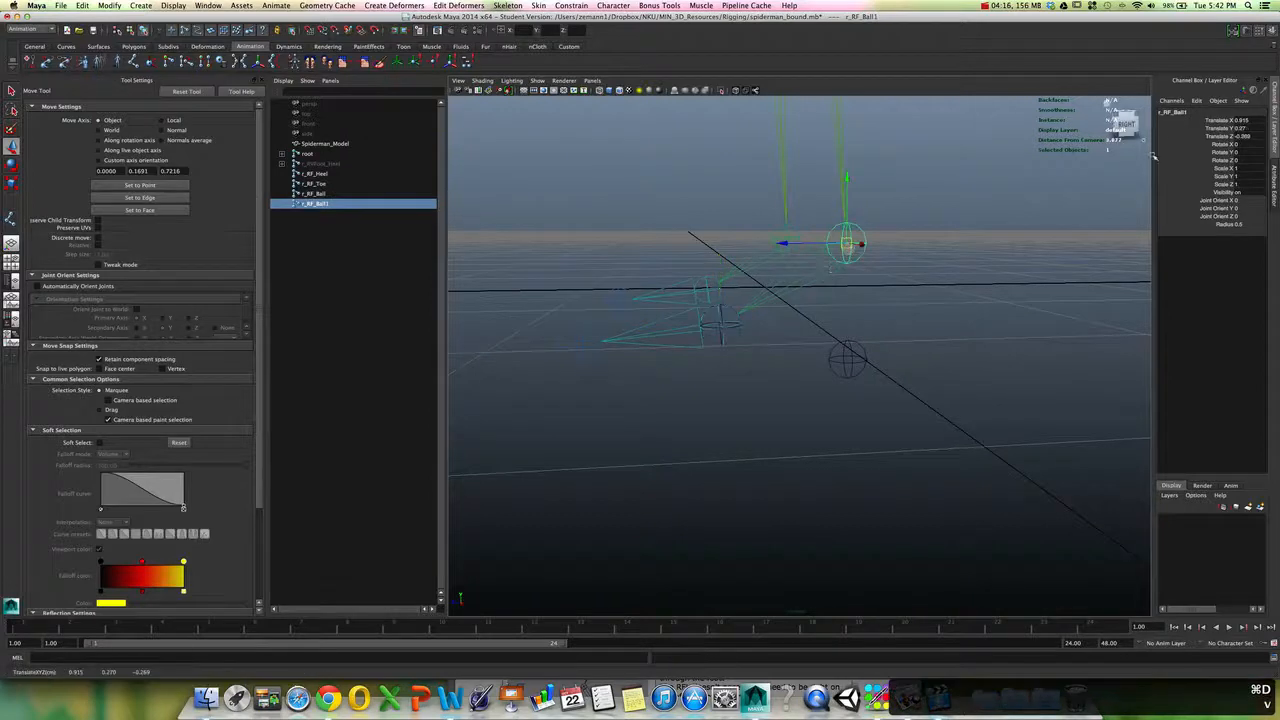
- Rename the duplicated joint at the ankle r_RF_Ankle
double_click(1172, 112)
key("BackSpace")
key("BackSpace")
key("BackSpace")
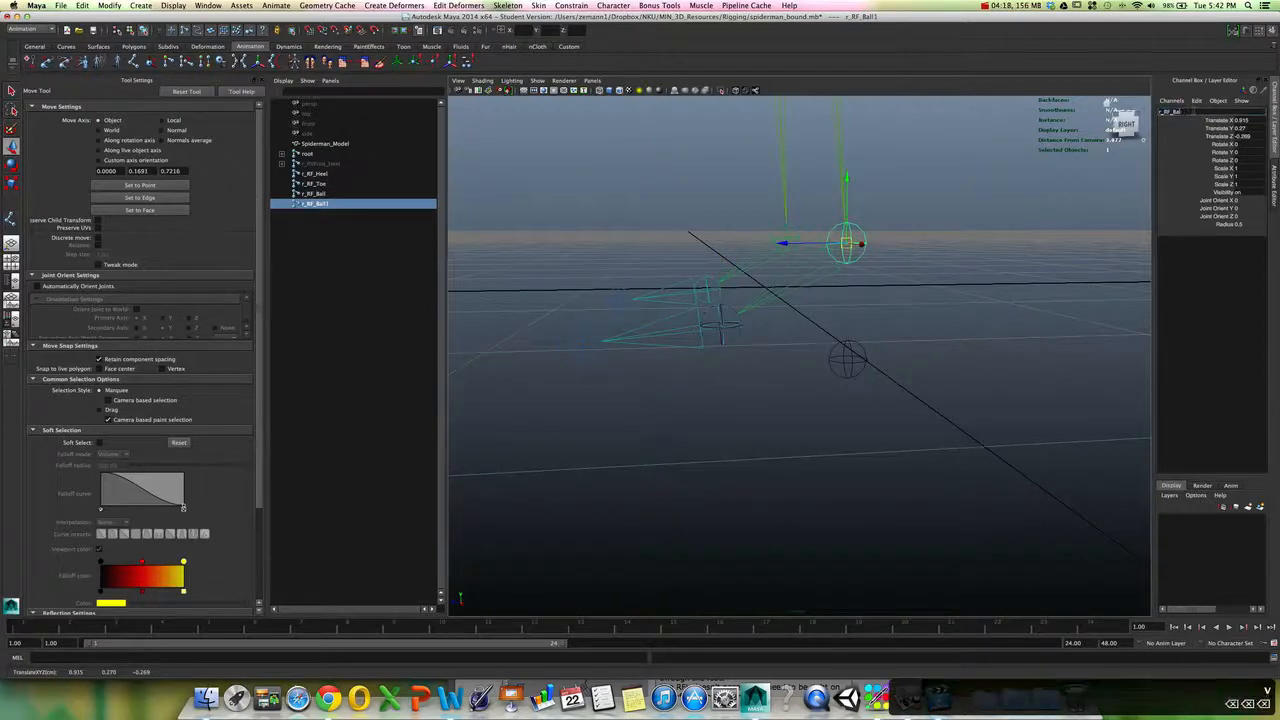
key("BackSpace")
key("BackSpace")
type("Ankle")
key("Return")
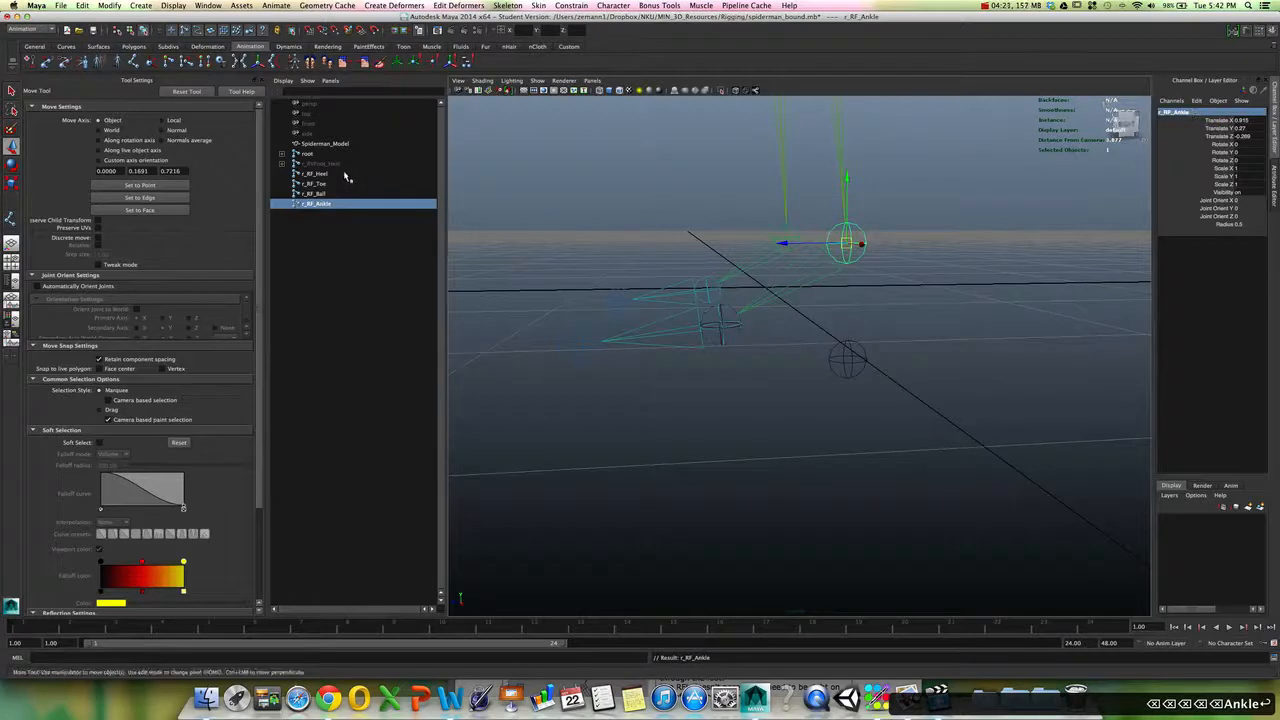
- Review the four separate reverse foot joints together, then parent r_RF_Ankle under r_RF_Ball
left_click_drag(345, 177, 343, 205)
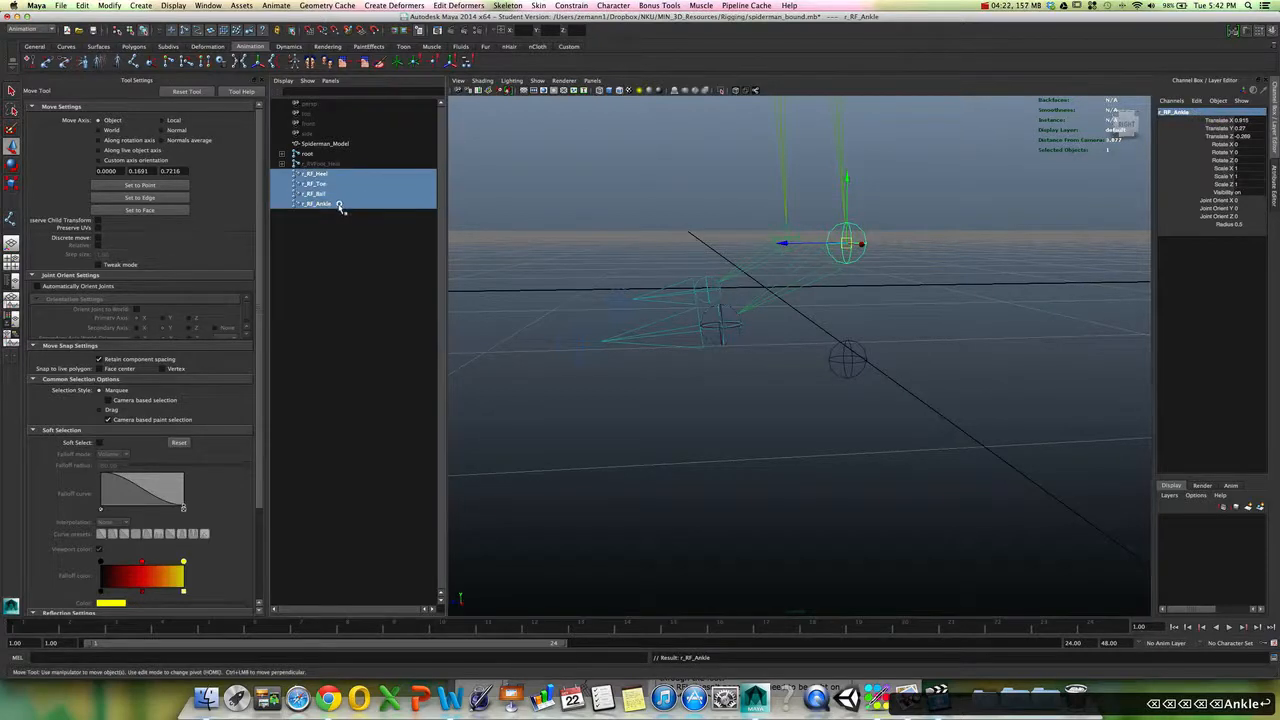
left_click_drag(666, 277, 634, 280, "alt")
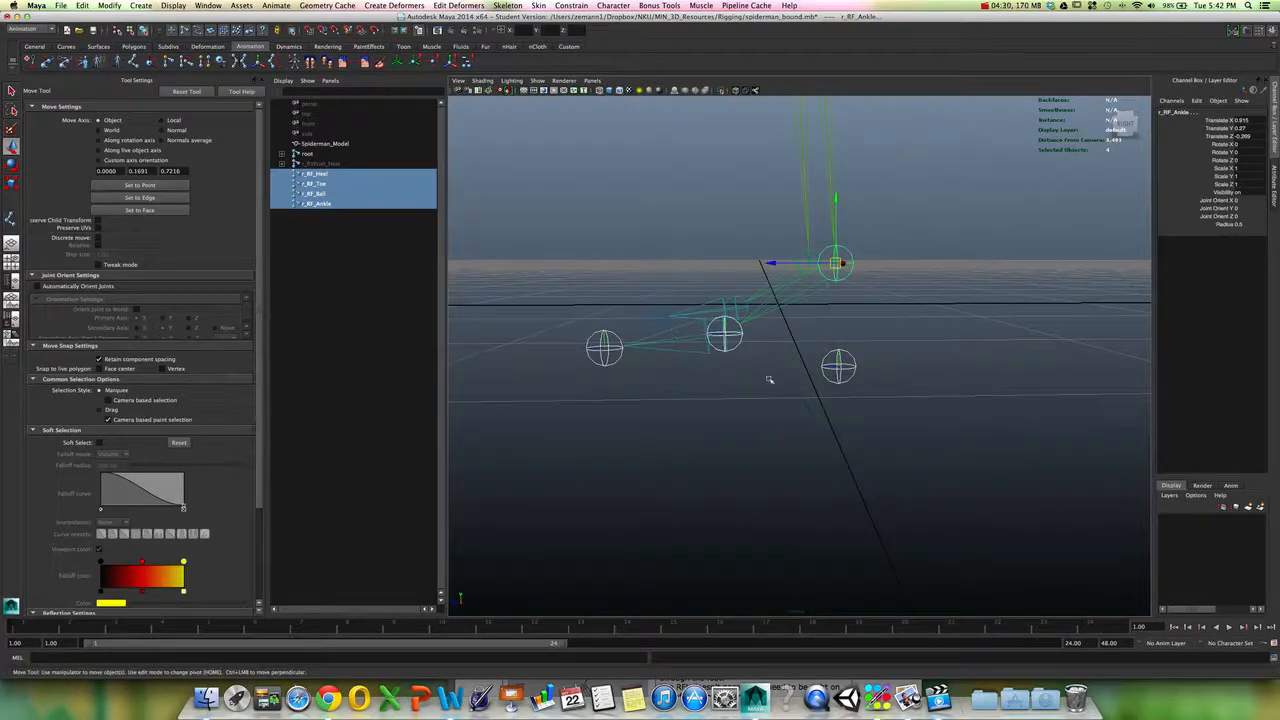
left_click_drag(845, 380, 848, 382, "alt")
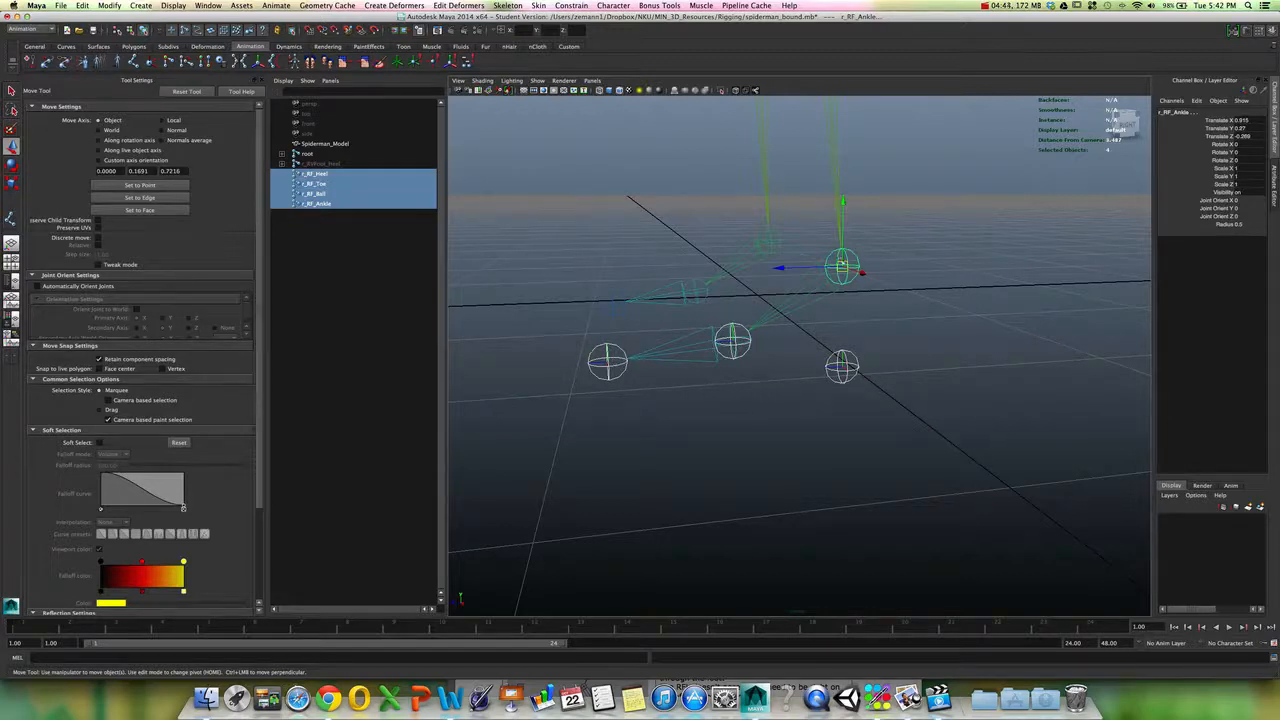
left_click(324, 204)
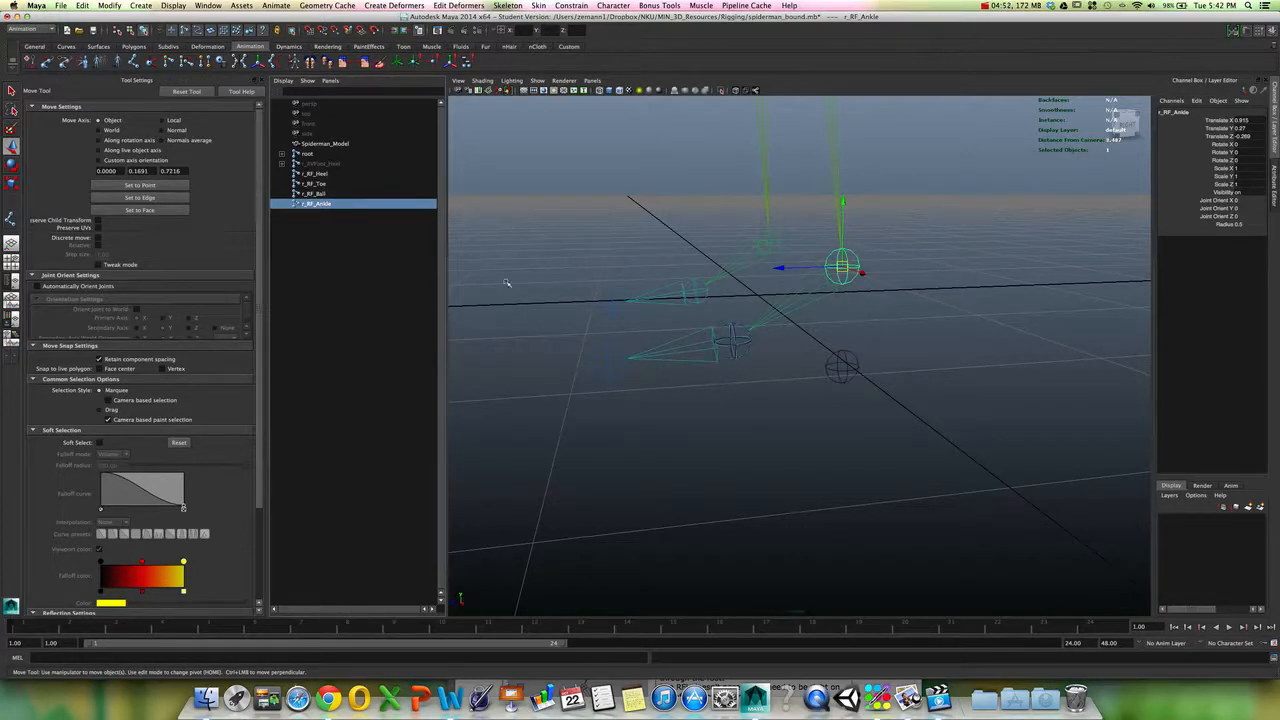
left_click(349, 193, "ctrl")
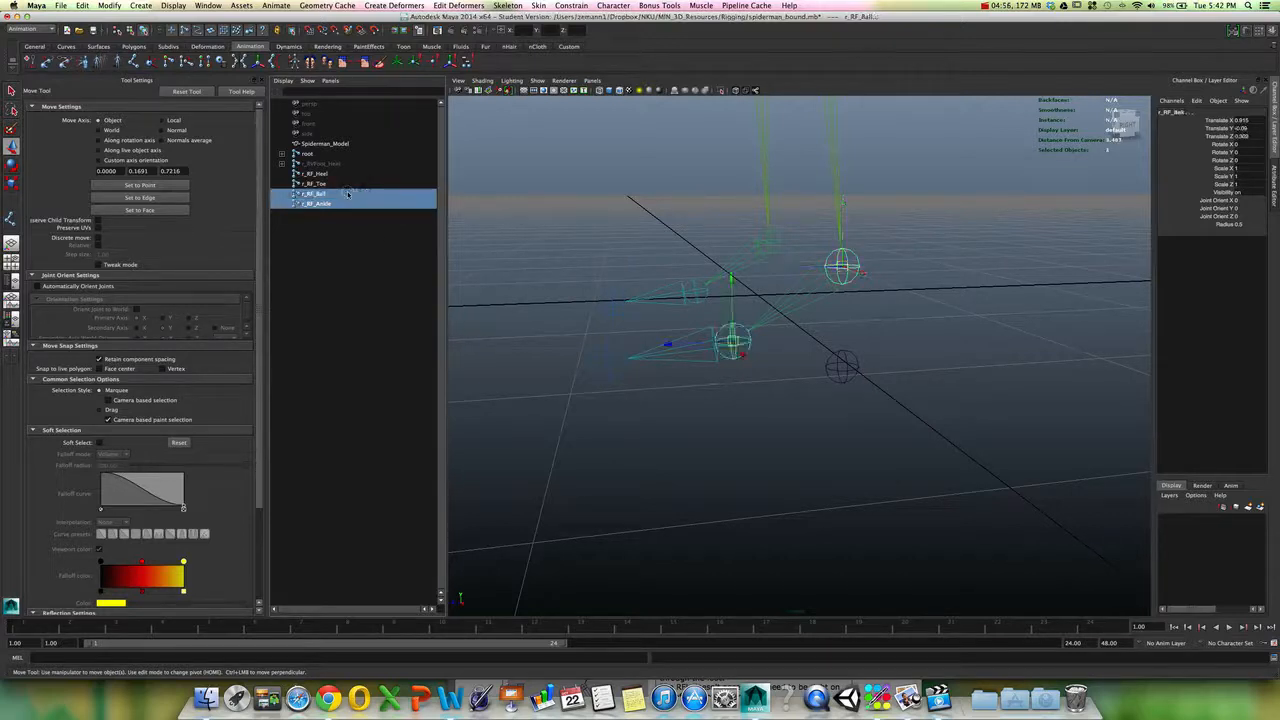
key("p")
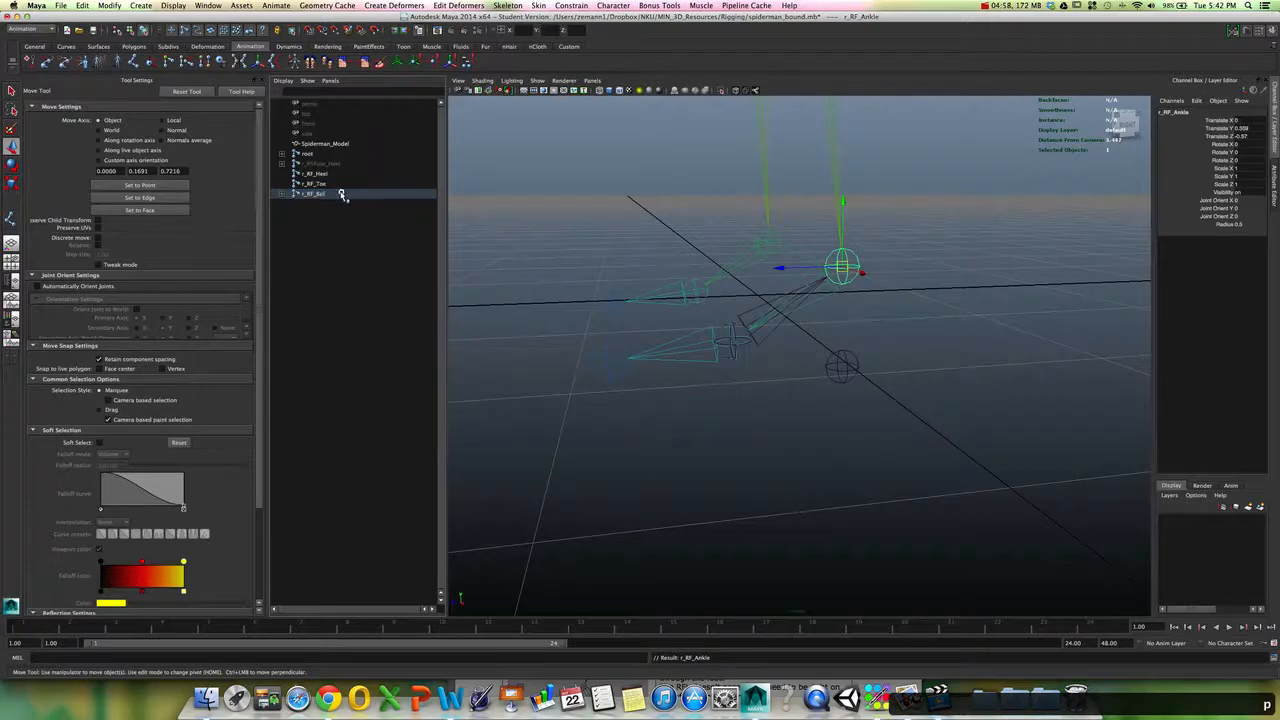
- Parent r_RF_Ball under r_RF_Toe
left_click(341, 193)
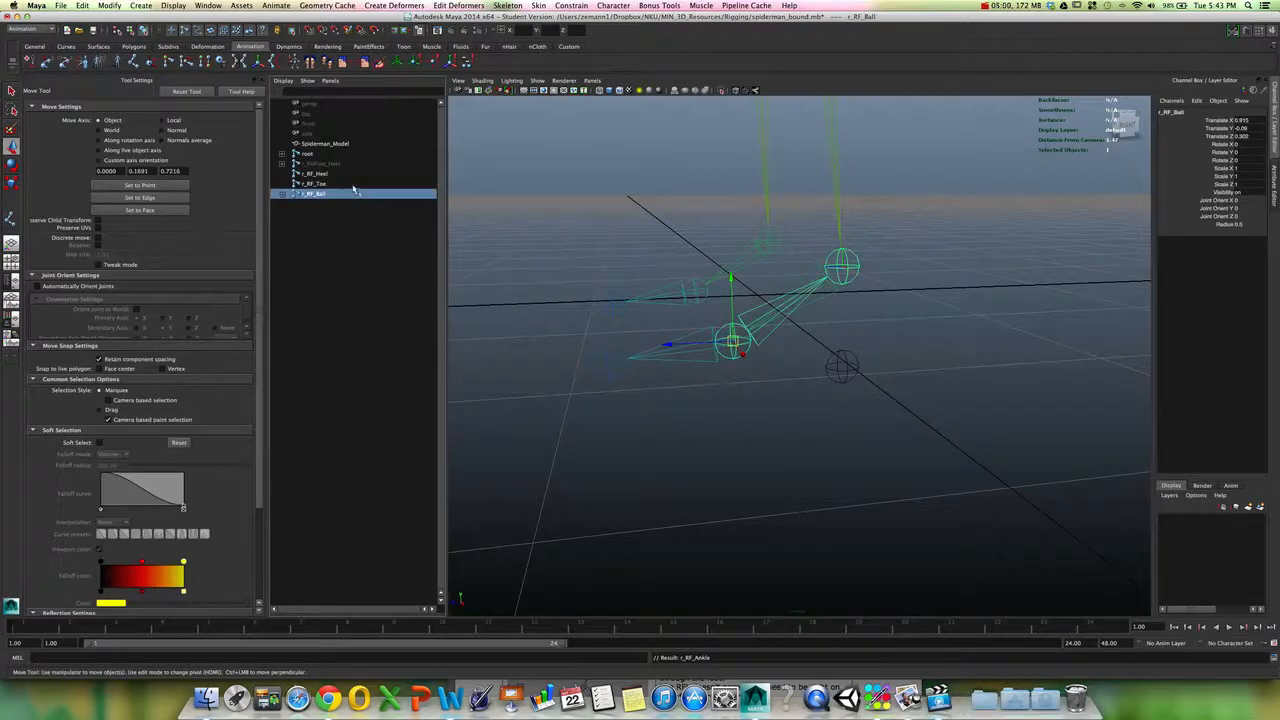
left_click(340, 184, "ctrl")
key("p")
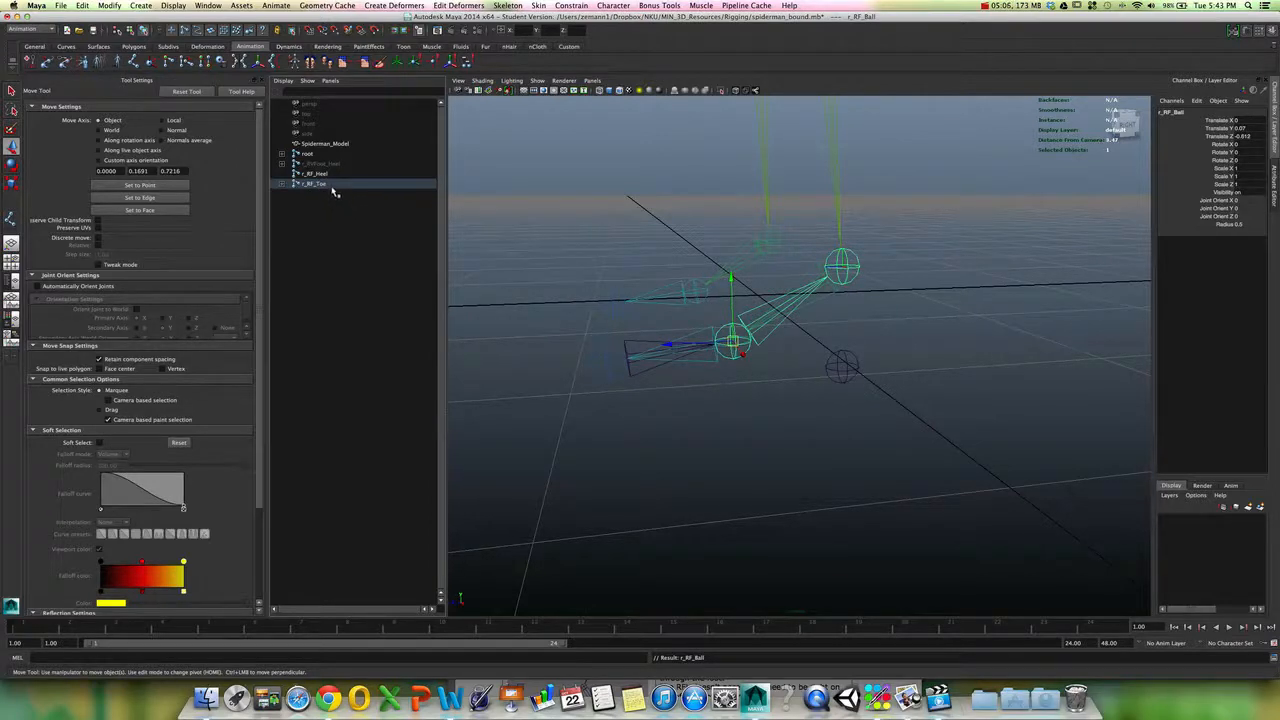
- Parent r_RF_Toe under r_RF_Heel and inspect the complete reverse foot chain
left_click(330, 184)
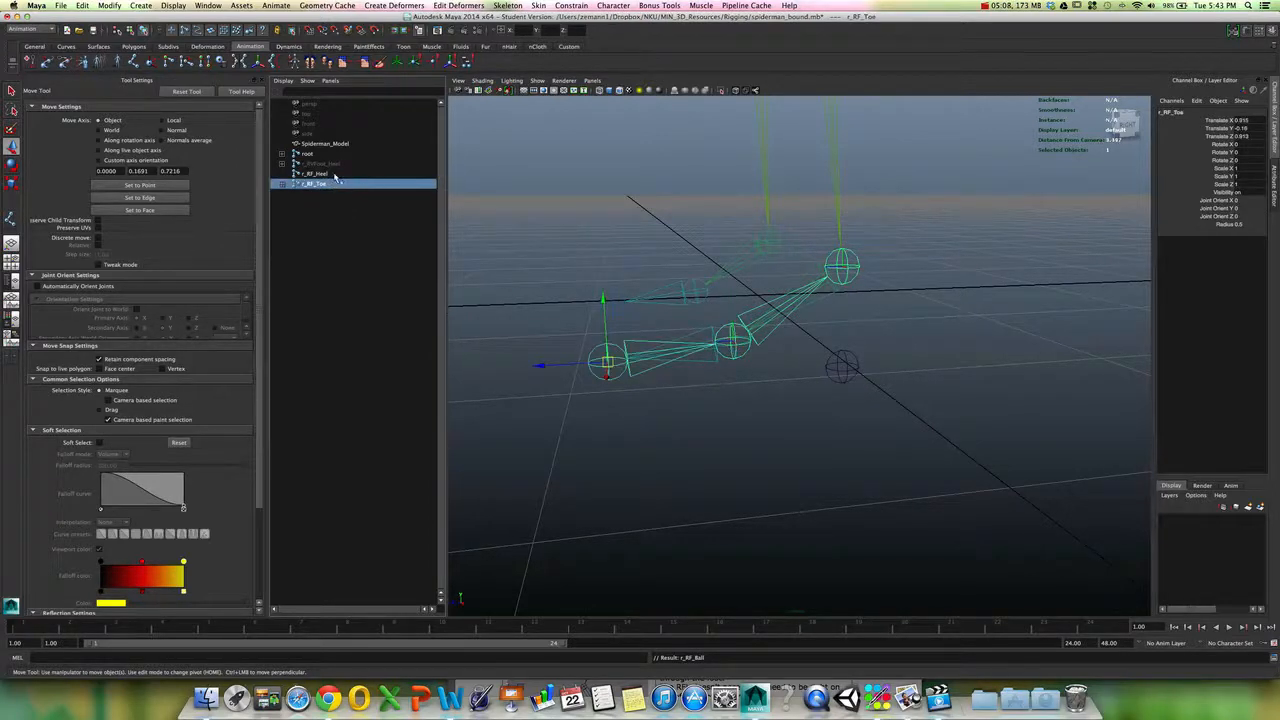
left_click(336, 173, "super")
key("p")
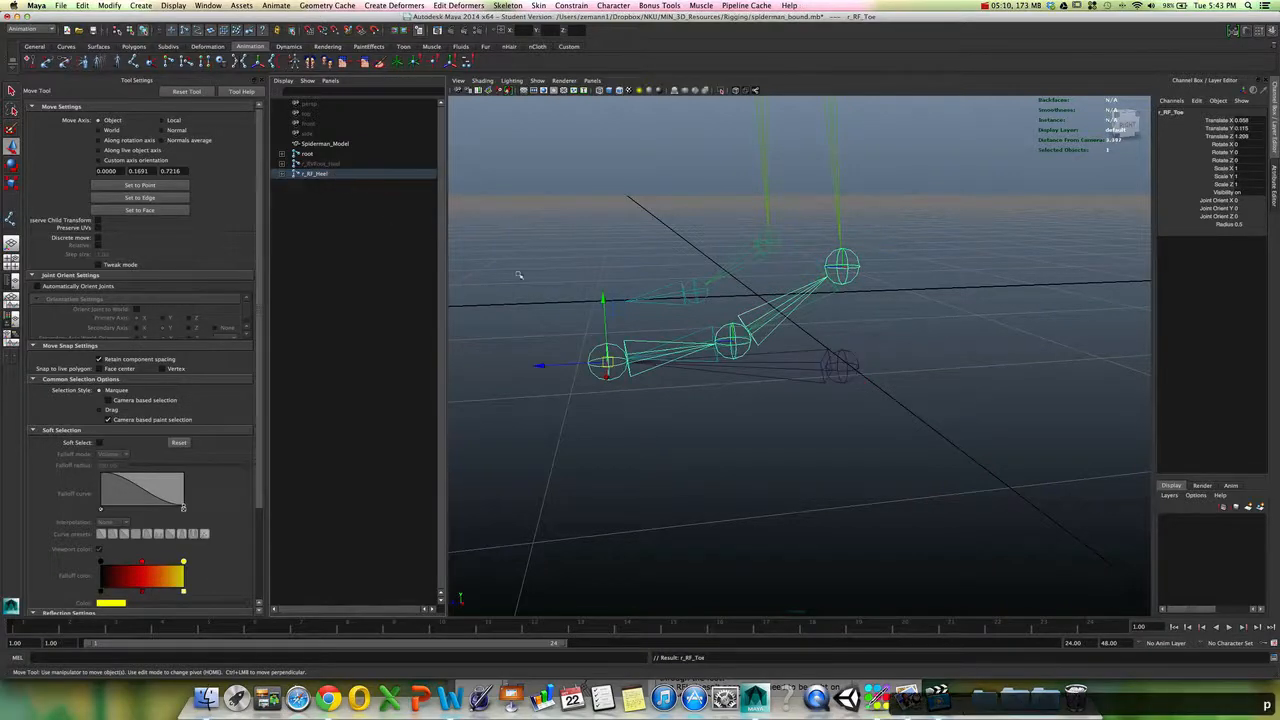
left_click(804, 383)
left_click_drag(804, 379, 766, 391, "alt")
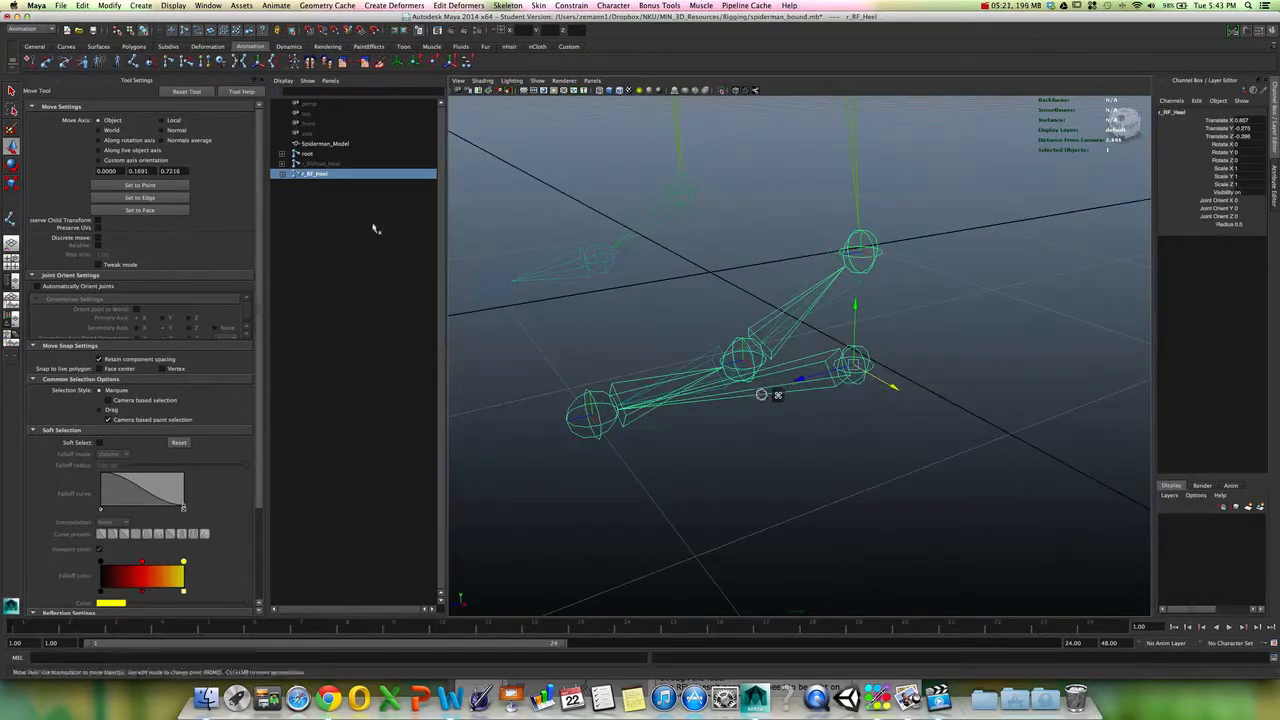
- Delete the leftover r_RVFoot_Heel joint chain and hide the new r_RF_Heel chain
left_click(328, 164)
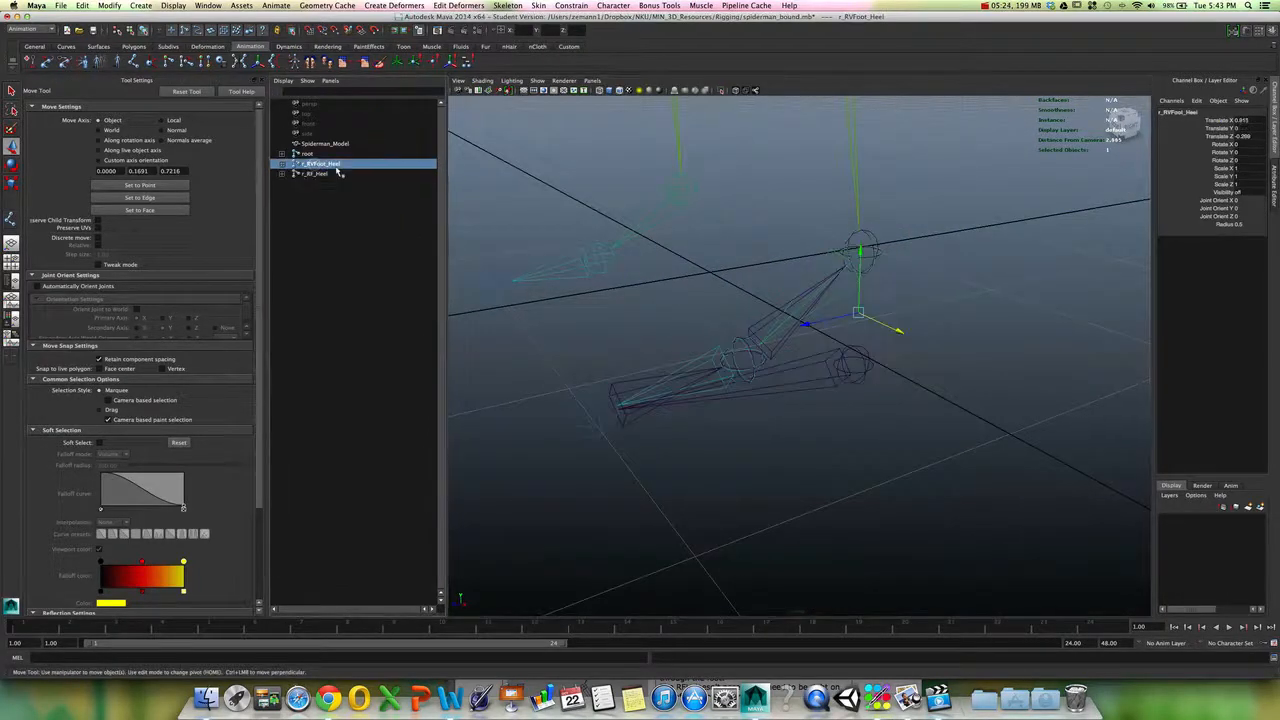
key("Delete")
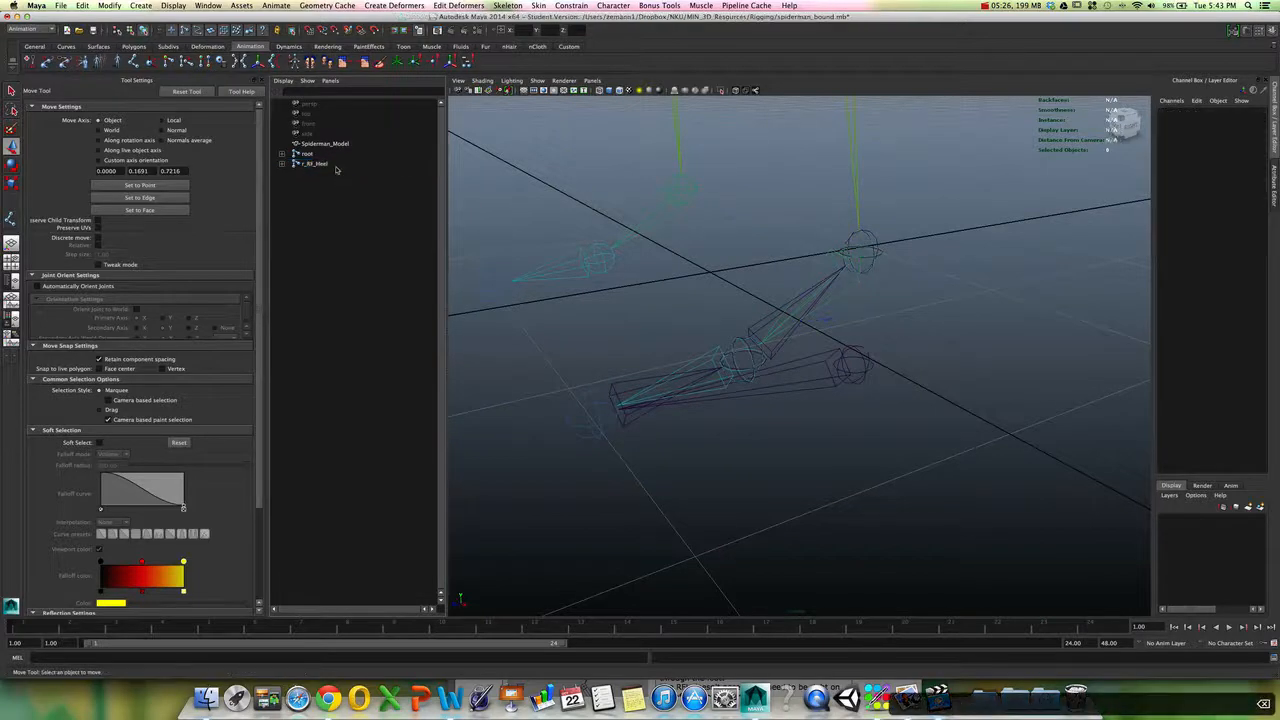
left_click(334, 163)
mouse_move(860, 362)
left_mouse_down("alt")
mouse_move(871, 371)
mouse_move(846, 351)
mouse_move(929, 354)
mouse_move(837, 354)
left_mouse_up("alt")
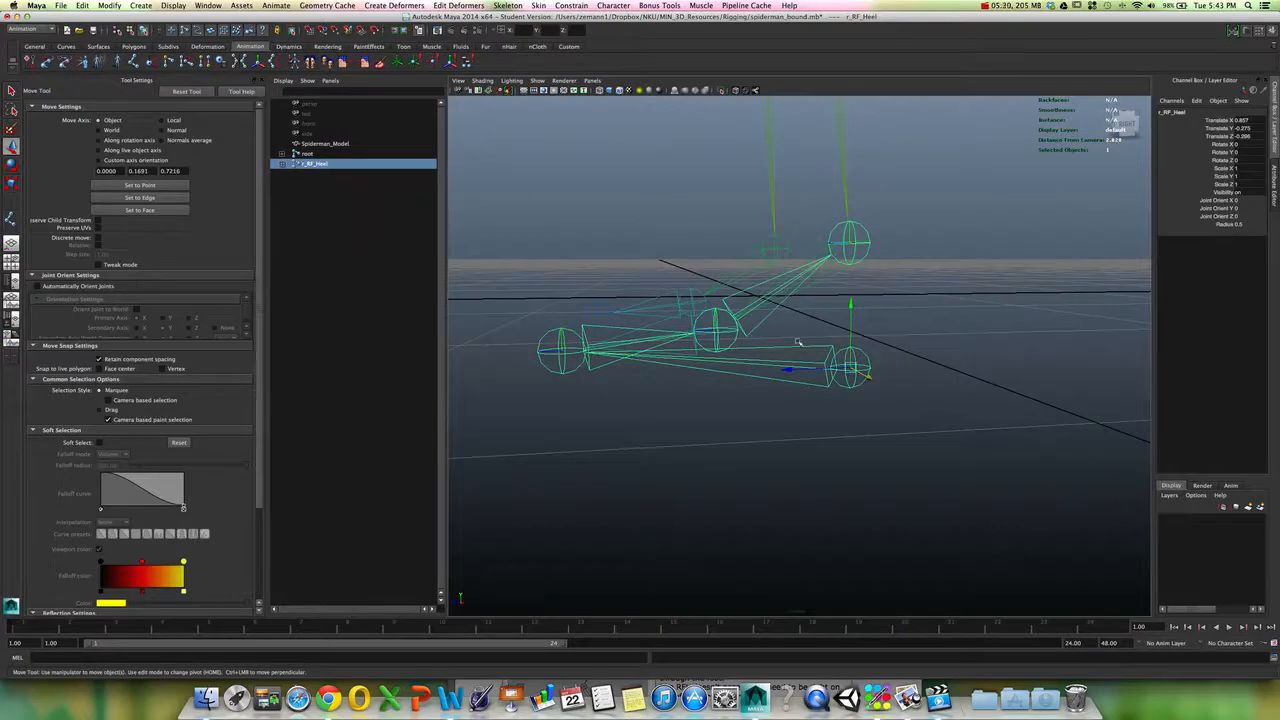
key("ctrl+h")
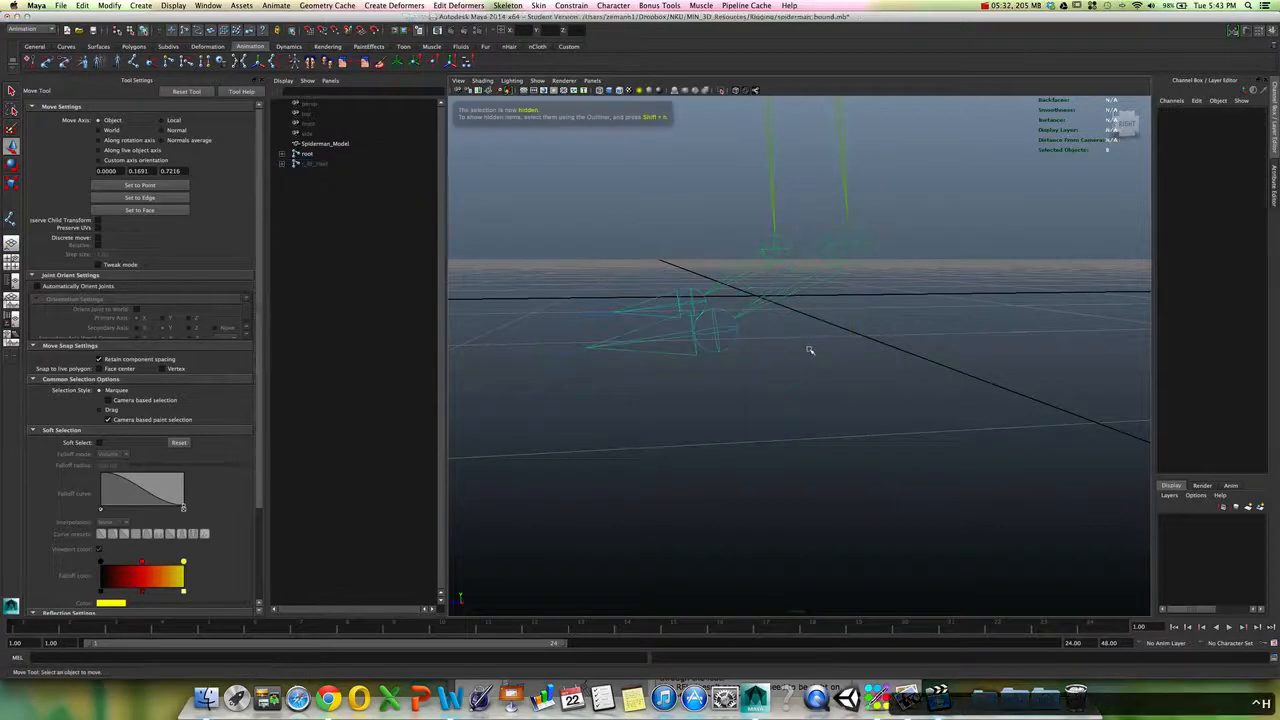
left_click_drag(880, 357, 771, 400, "alt")
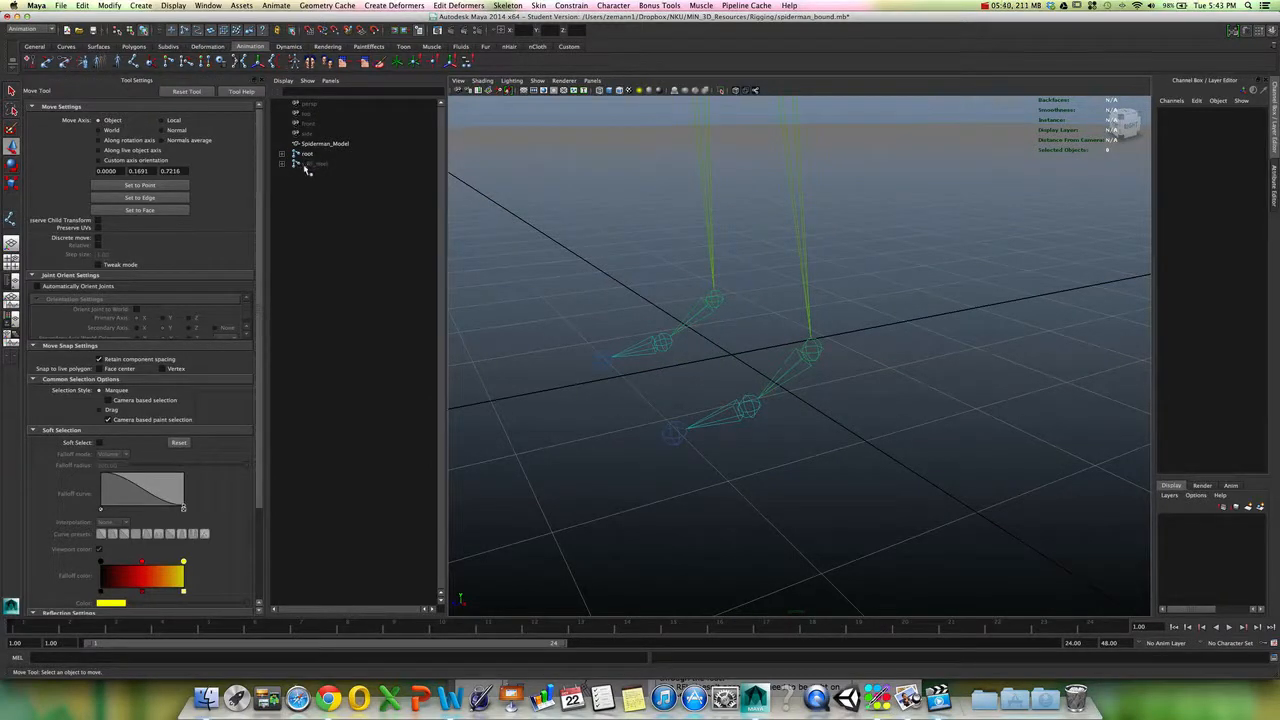
- Create a single-chain IK handle running from the left hip joint to the left ankle joint
left_click_drag(811, 306, 803, 394, "alt")
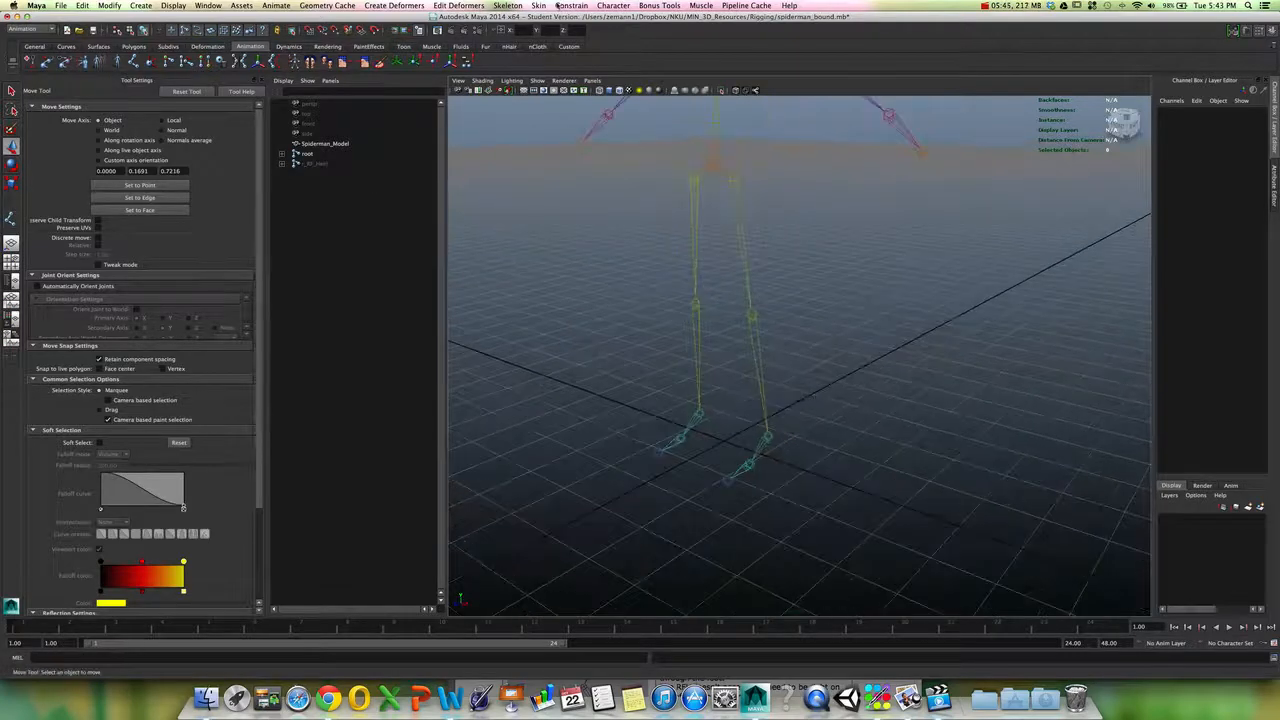
left_click(524, 7)
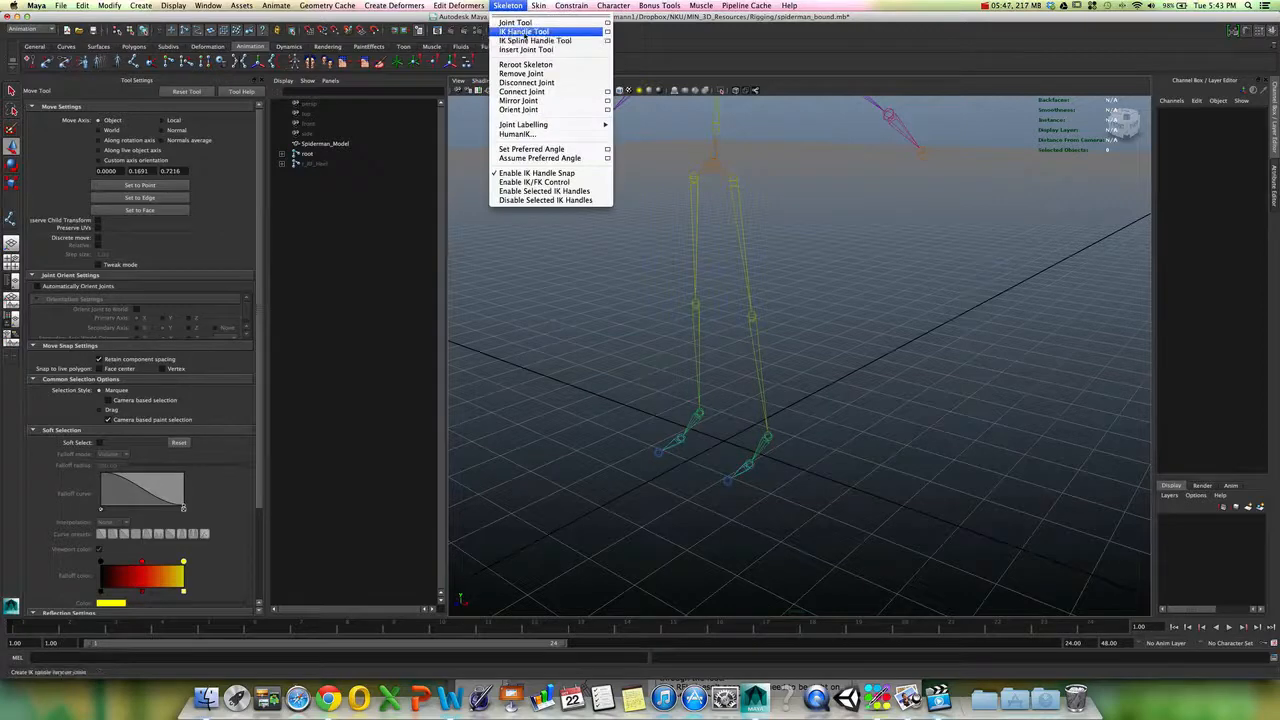
left_click(515, 31)
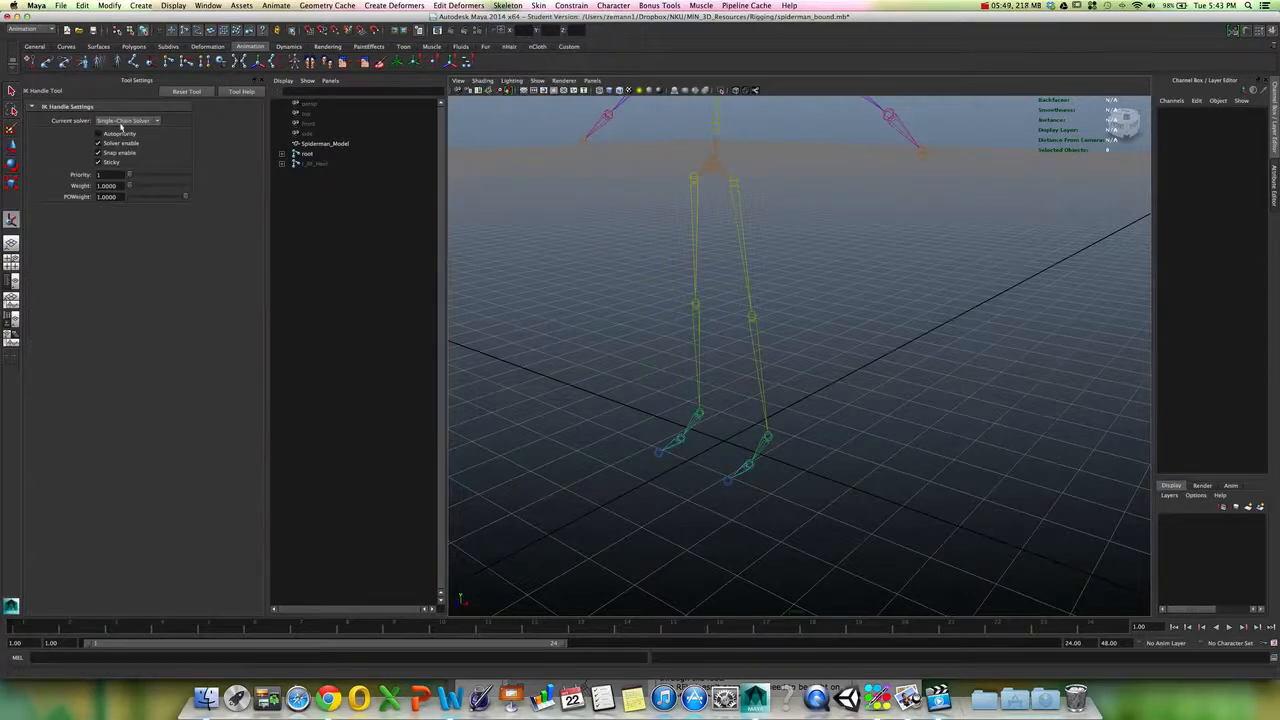
left_click_drag(773, 244, 727, 238, "alt")
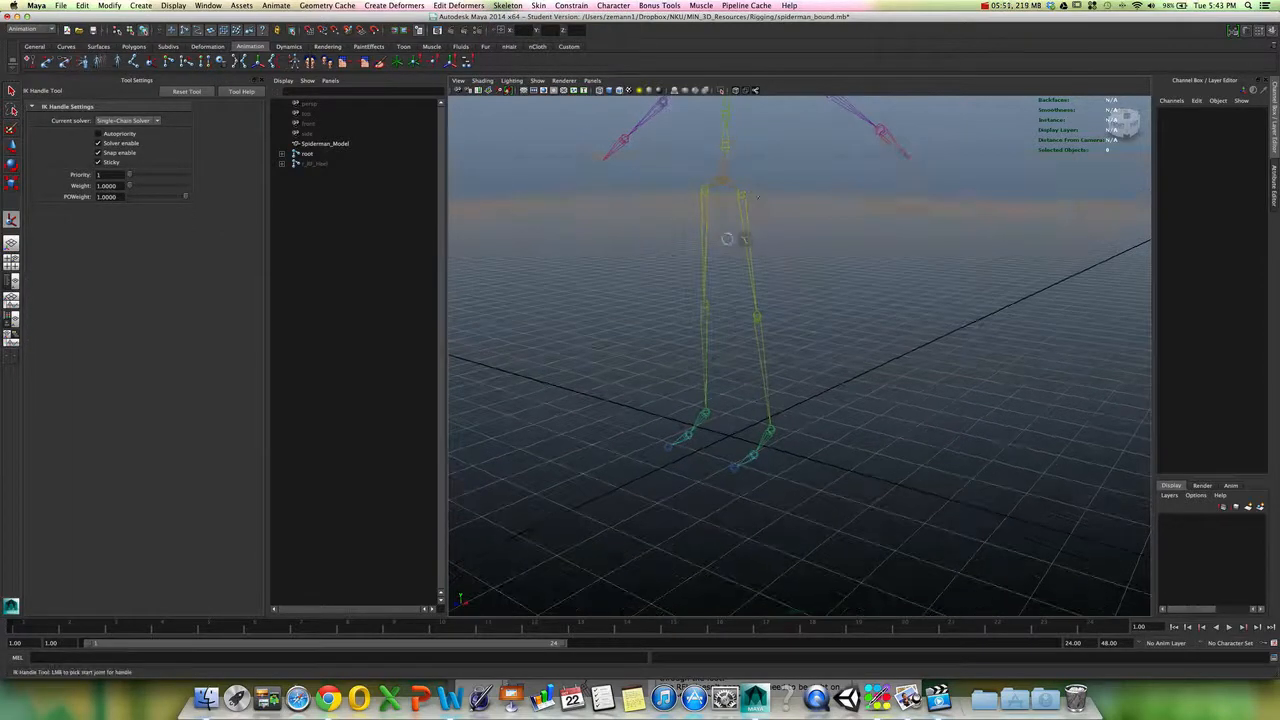
left_click(740, 191)
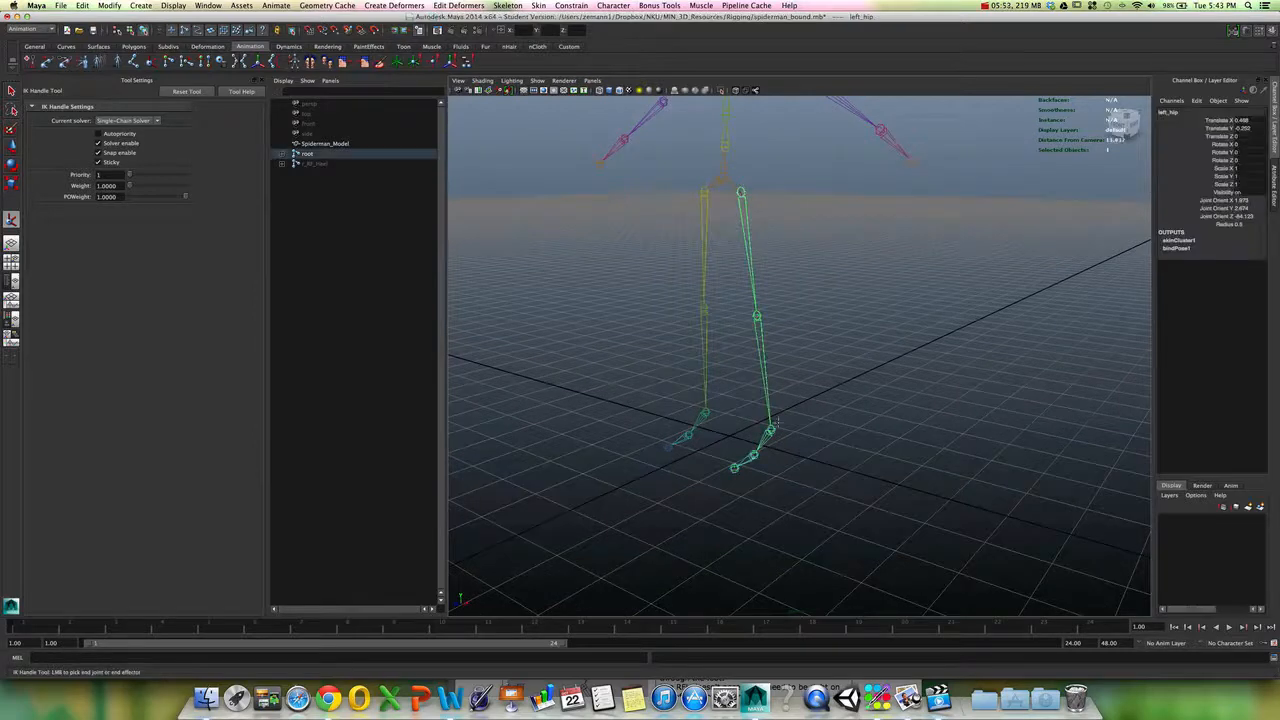
left_click(770, 430)
key("w")
left_click_drag(771, 429, 817, 360, "alt")
key("q")
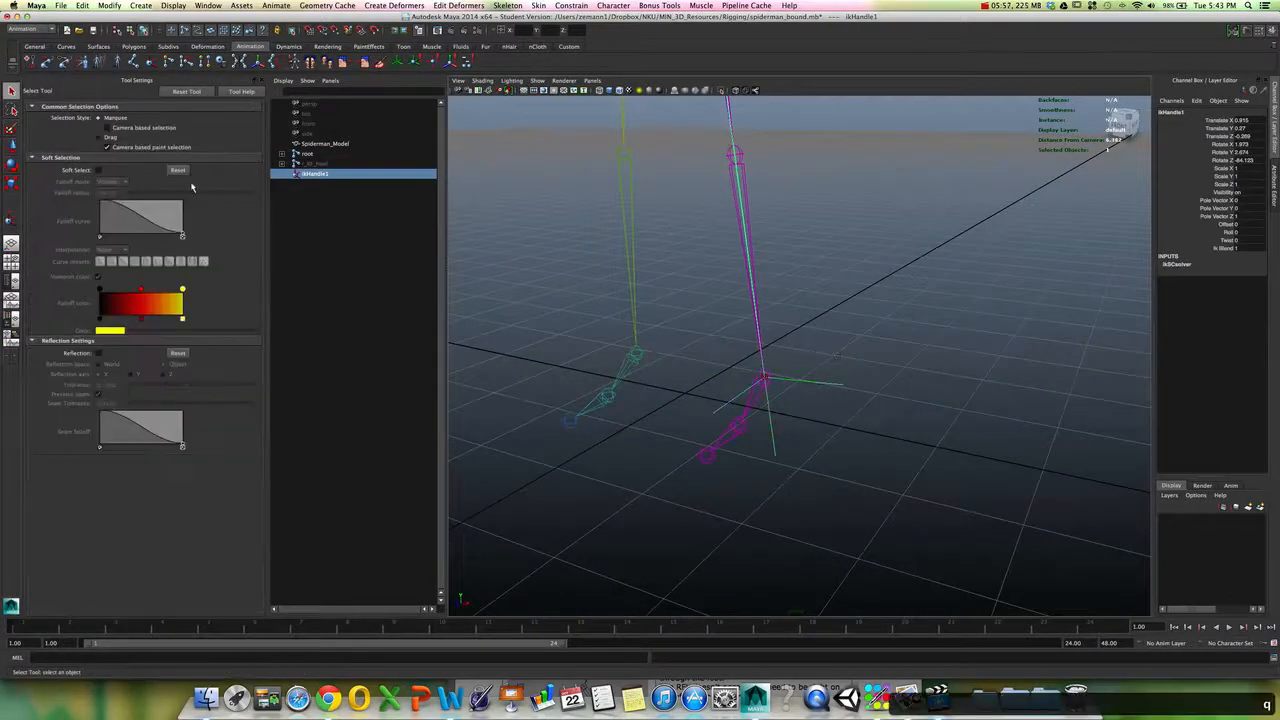
- Create a single-chain IK handle from the left ankle joint to the ball joint
key("y")
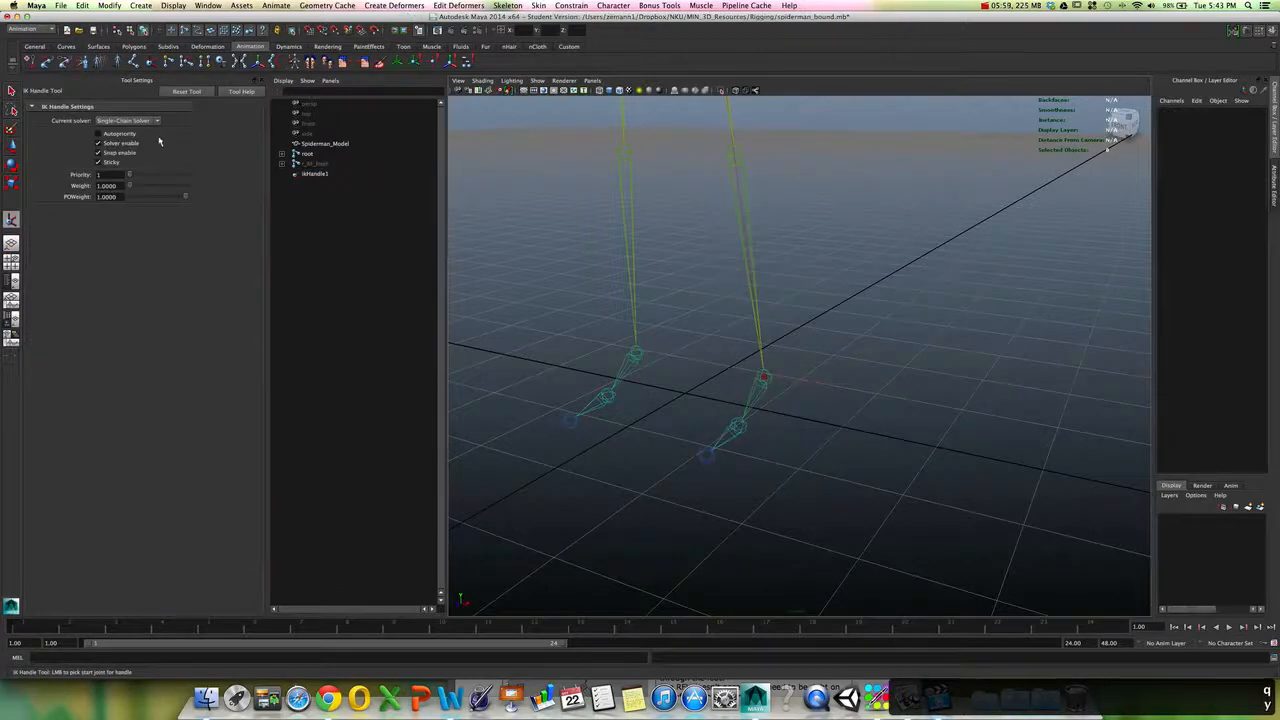
left_click(764, 378)
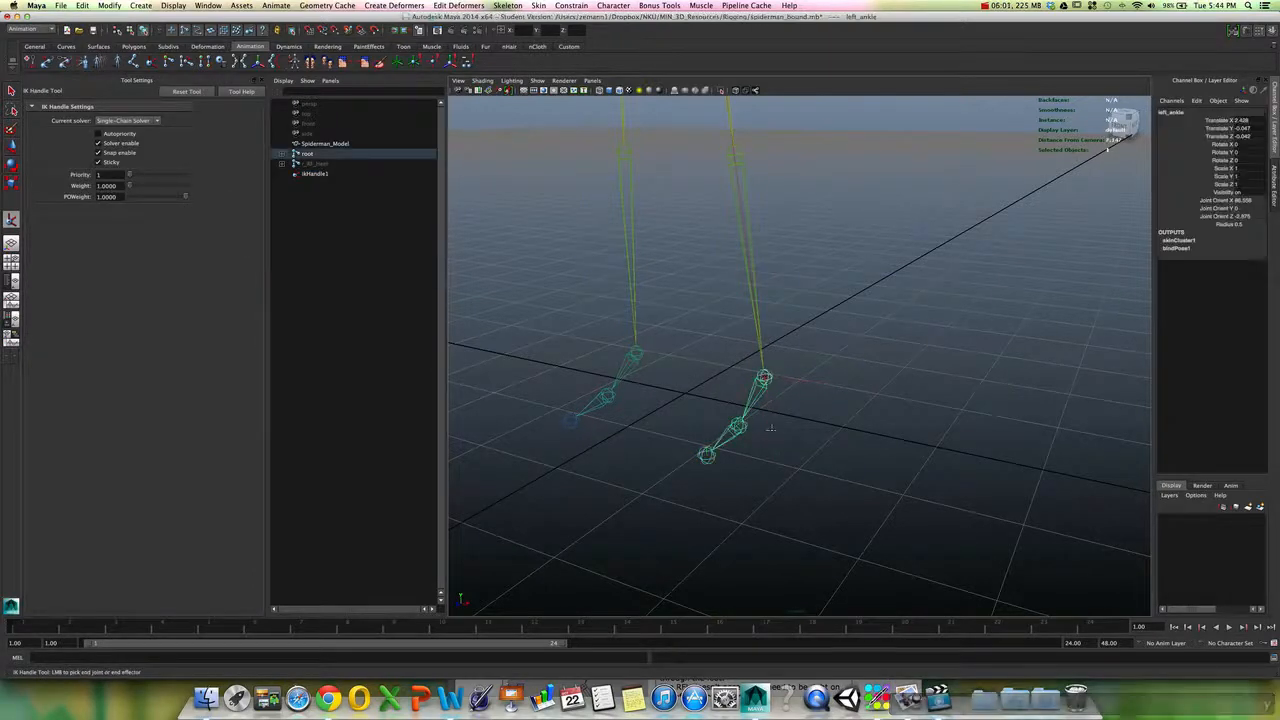
left_click(738, 427)
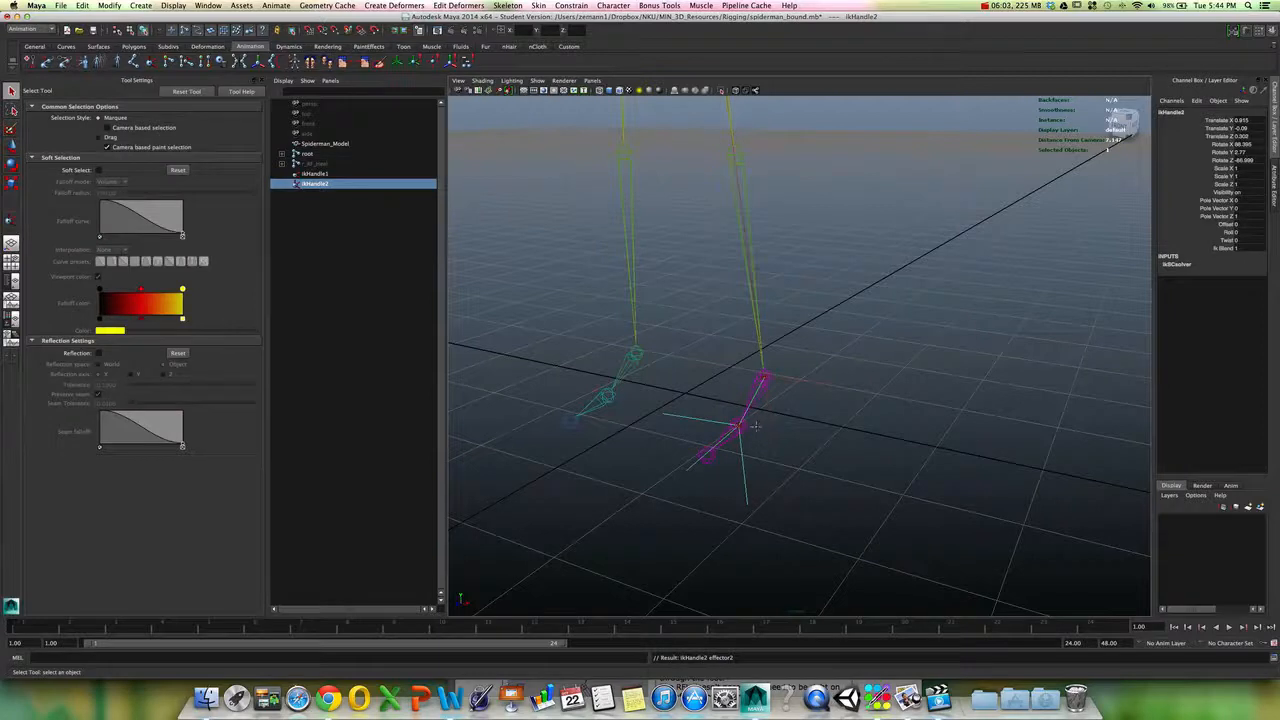
- Create a single-chain IK handle from the left foot's ball joint to its toe joint
key("y")
left_click(738, 427)
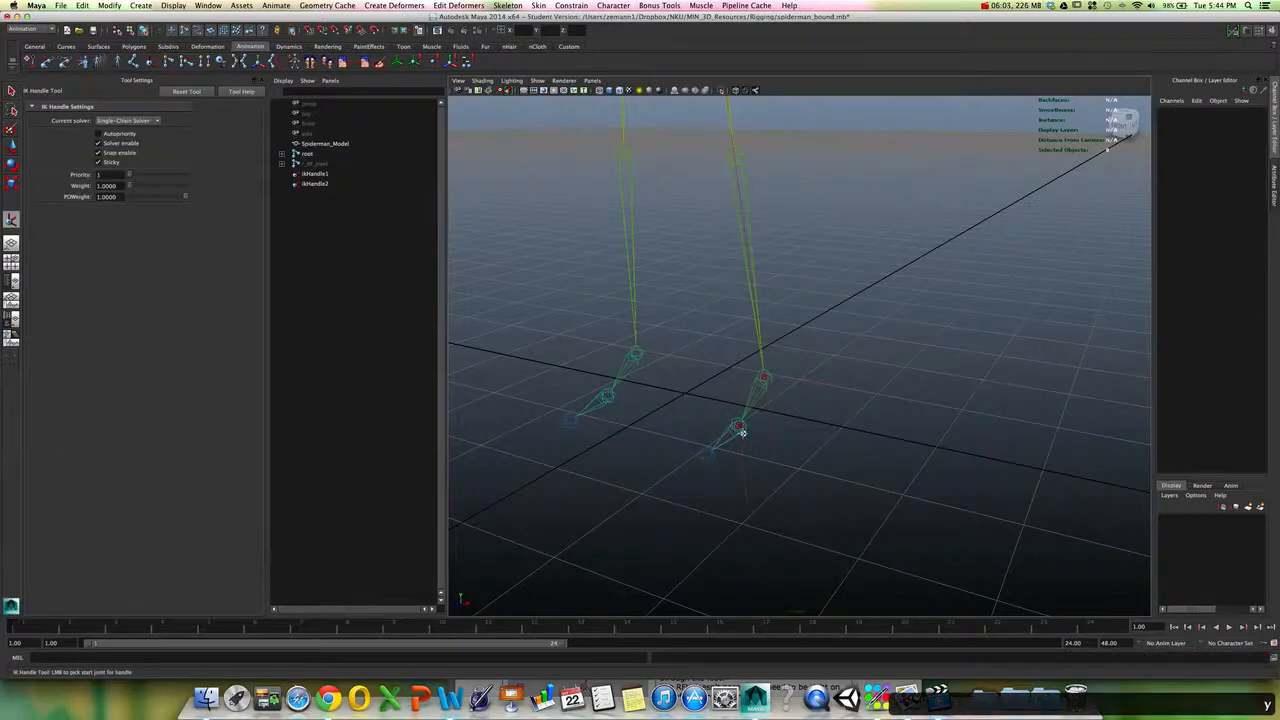
left_click(706, 455)
left_click(738, 427)
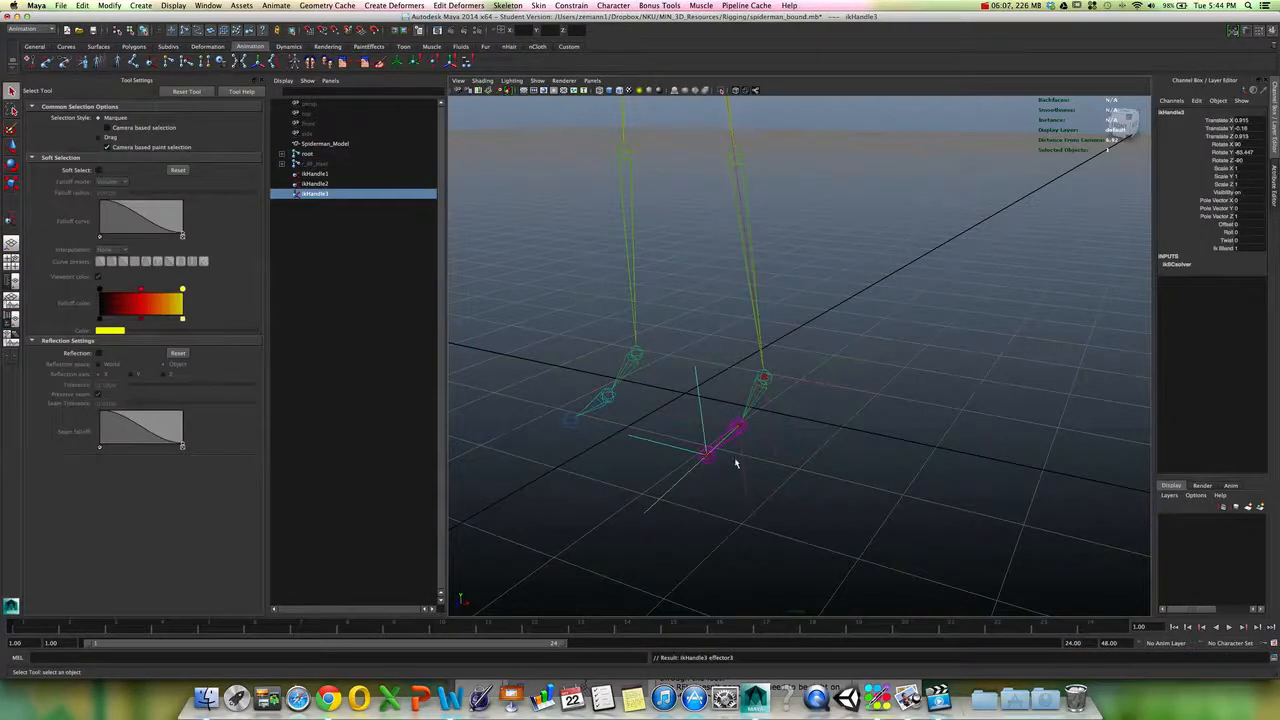
- Rename the IK handle at the left ankle to l_ankle_IK
left_click(820, 388)
left_click(1179, 113)
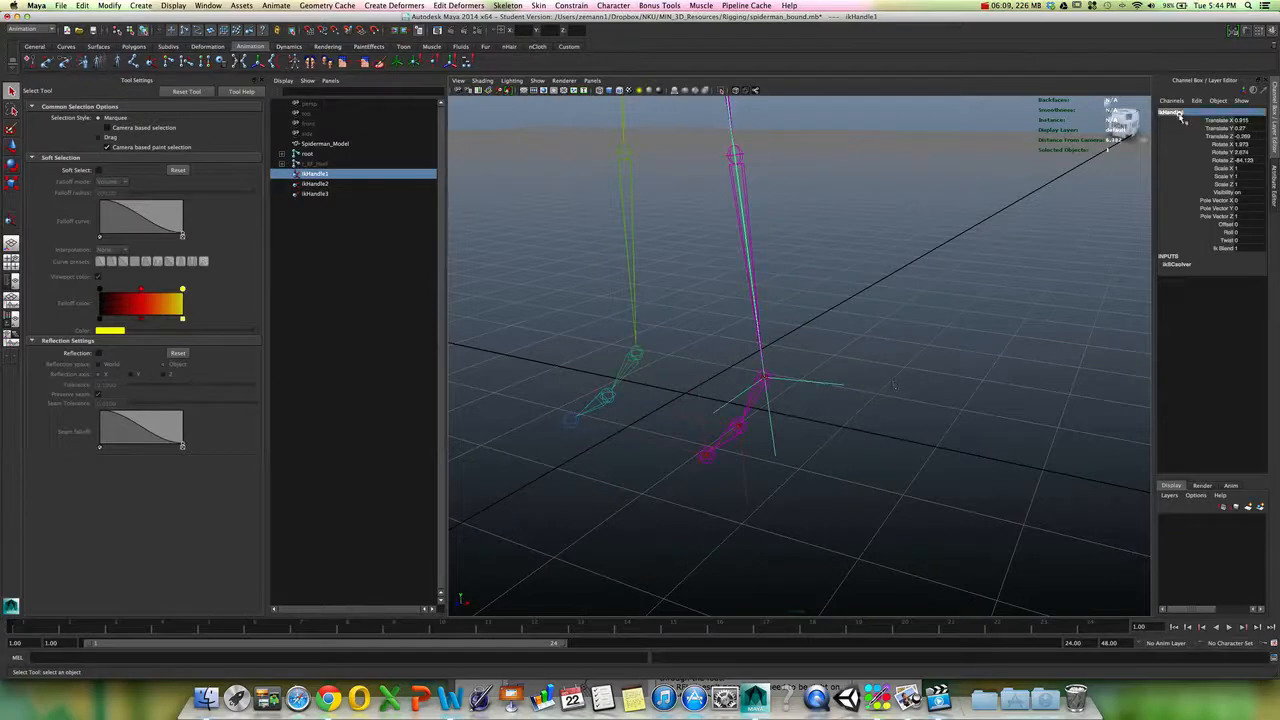
double_click(1179, 114)
key("BackSpace")
type("l_a")
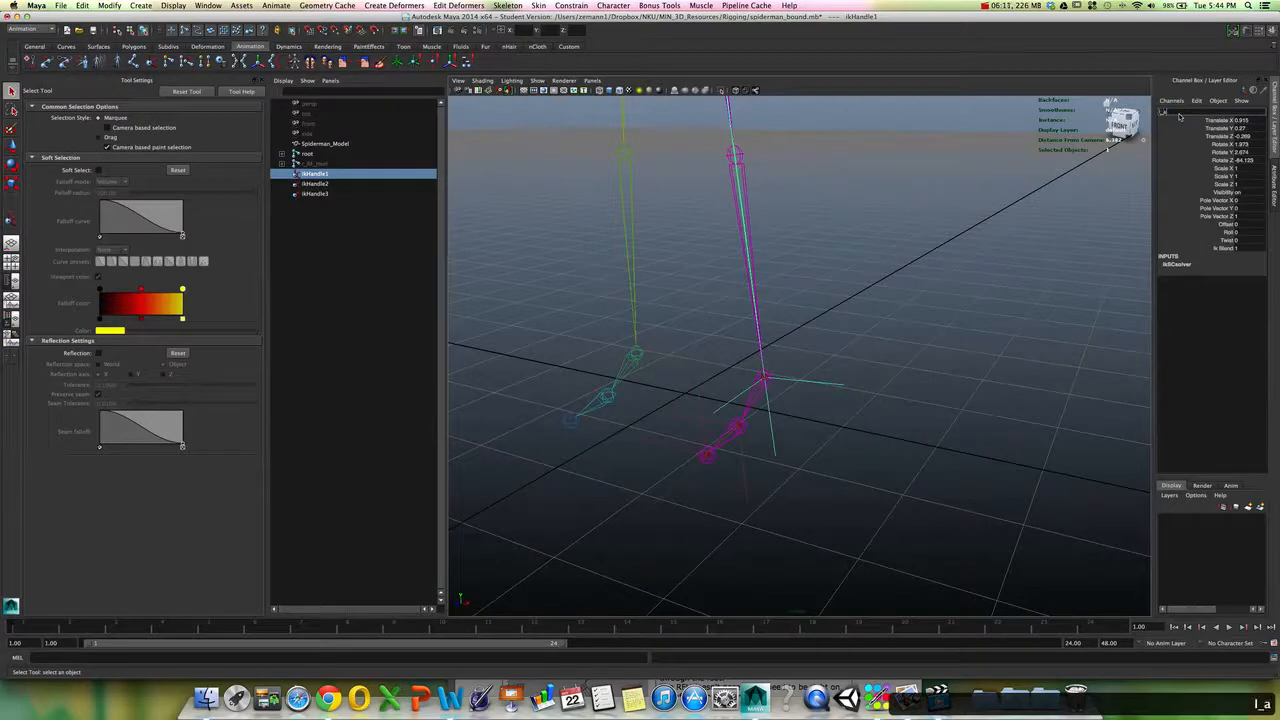
type("nkle_IK")
key("Return")
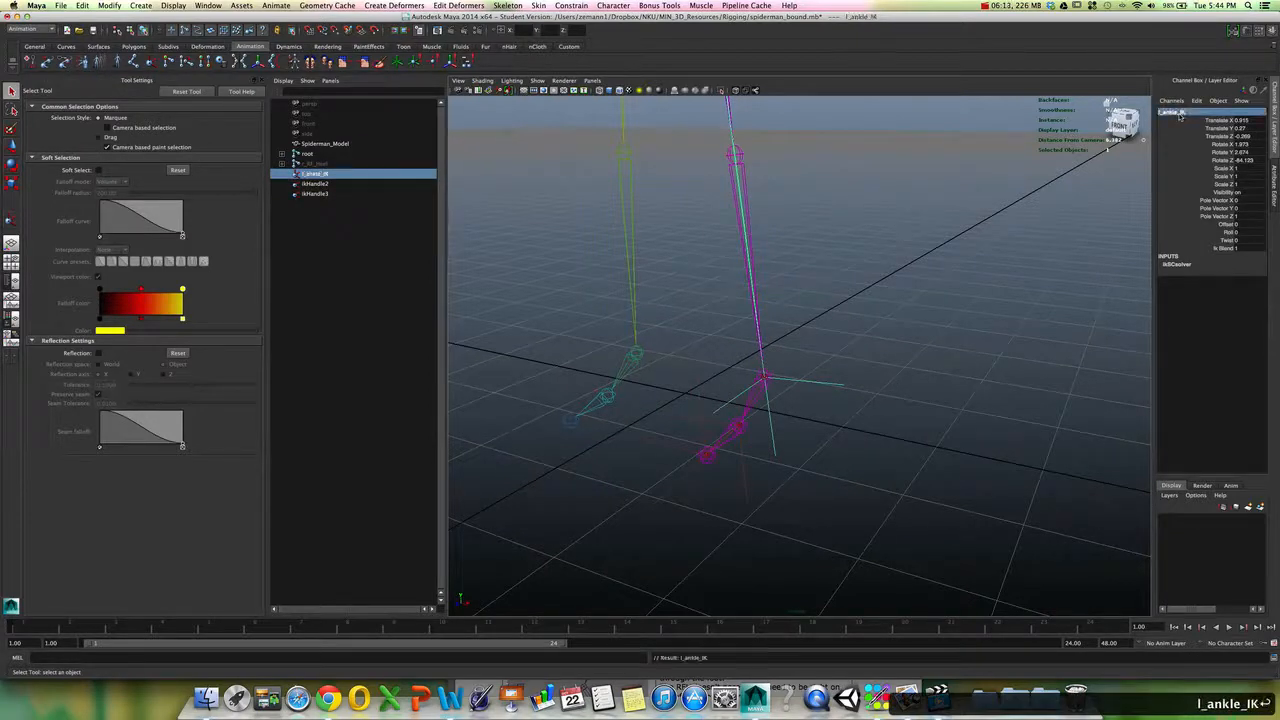
- Rename the IK handle at the ball of the left foot to l_ball_IK
left_click(743, 495)
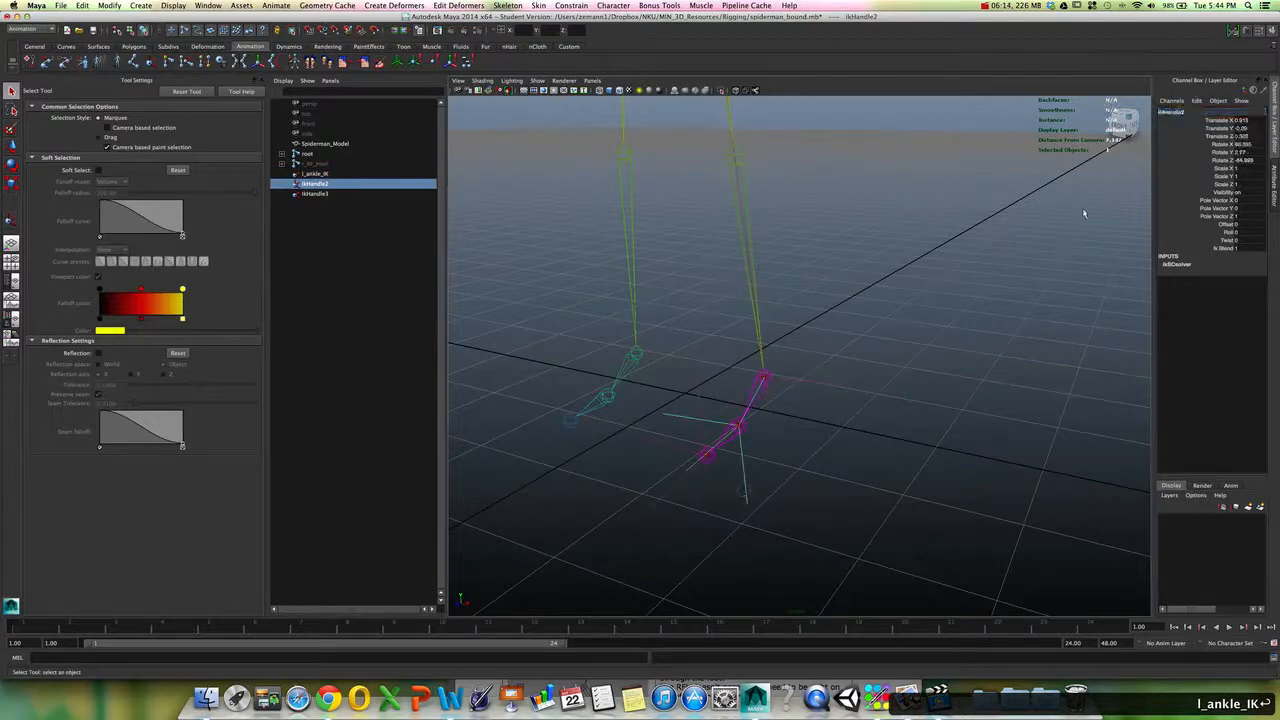
double_click(1170, 110)
type("l_ball_")
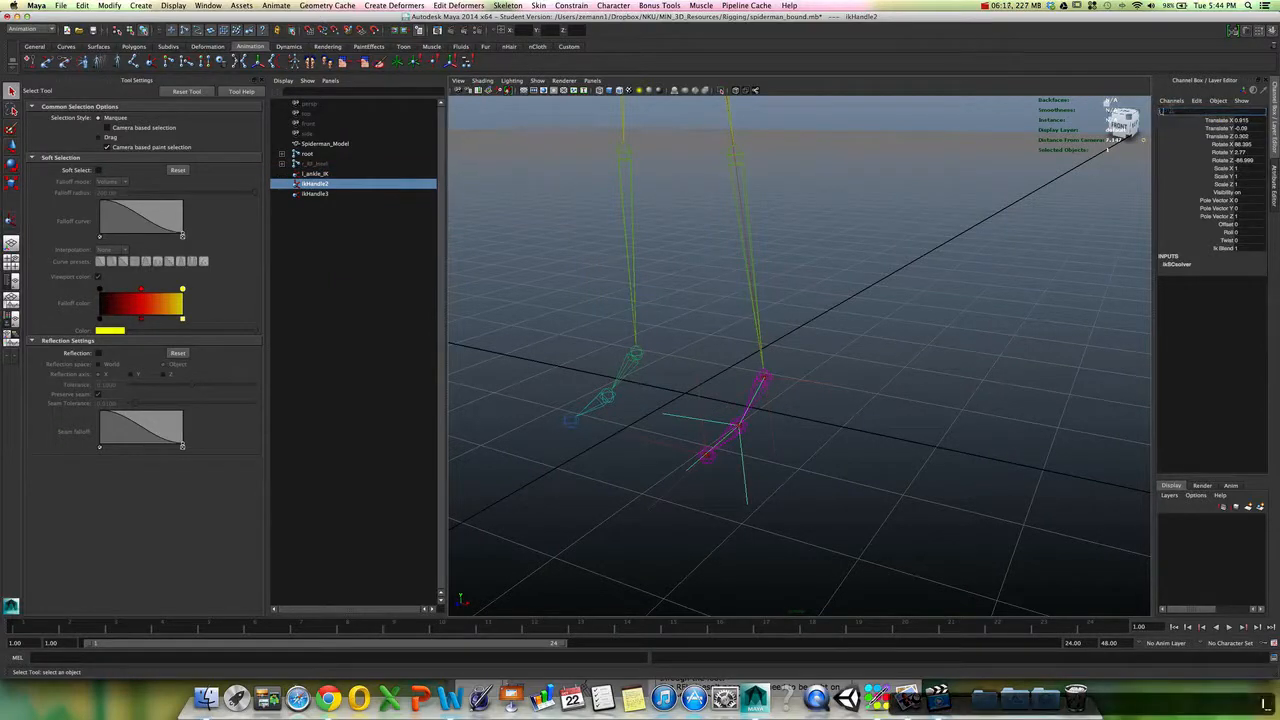
type("IK")
key("Return")
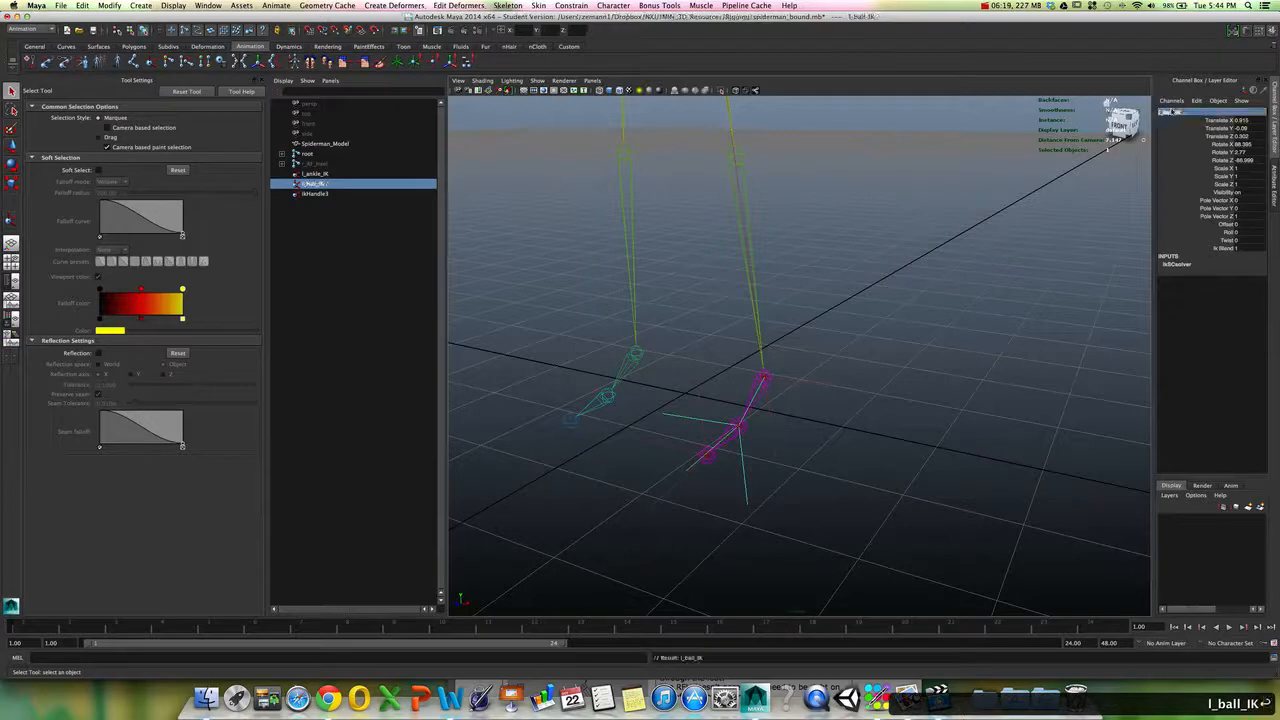
- Rename the IK handle at the left toe to l_toe_IK
left_click(655, 442)
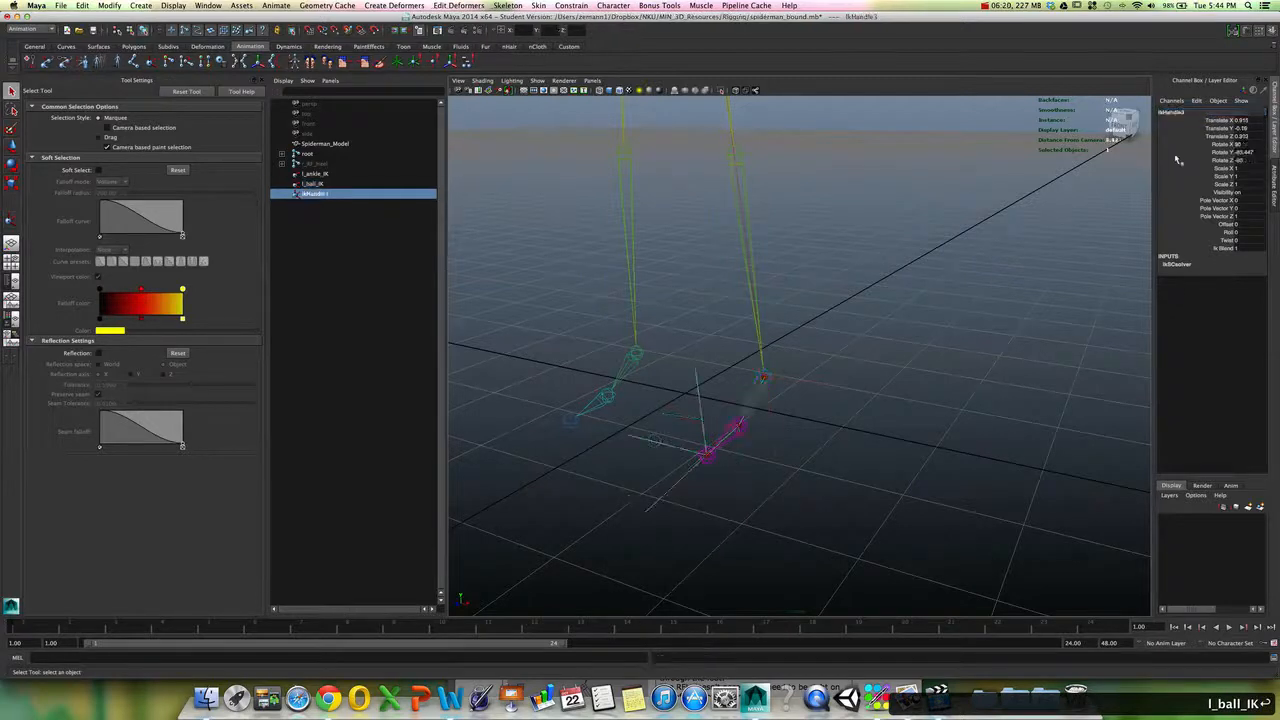
left_click(1177, 113)
type("l_toe")
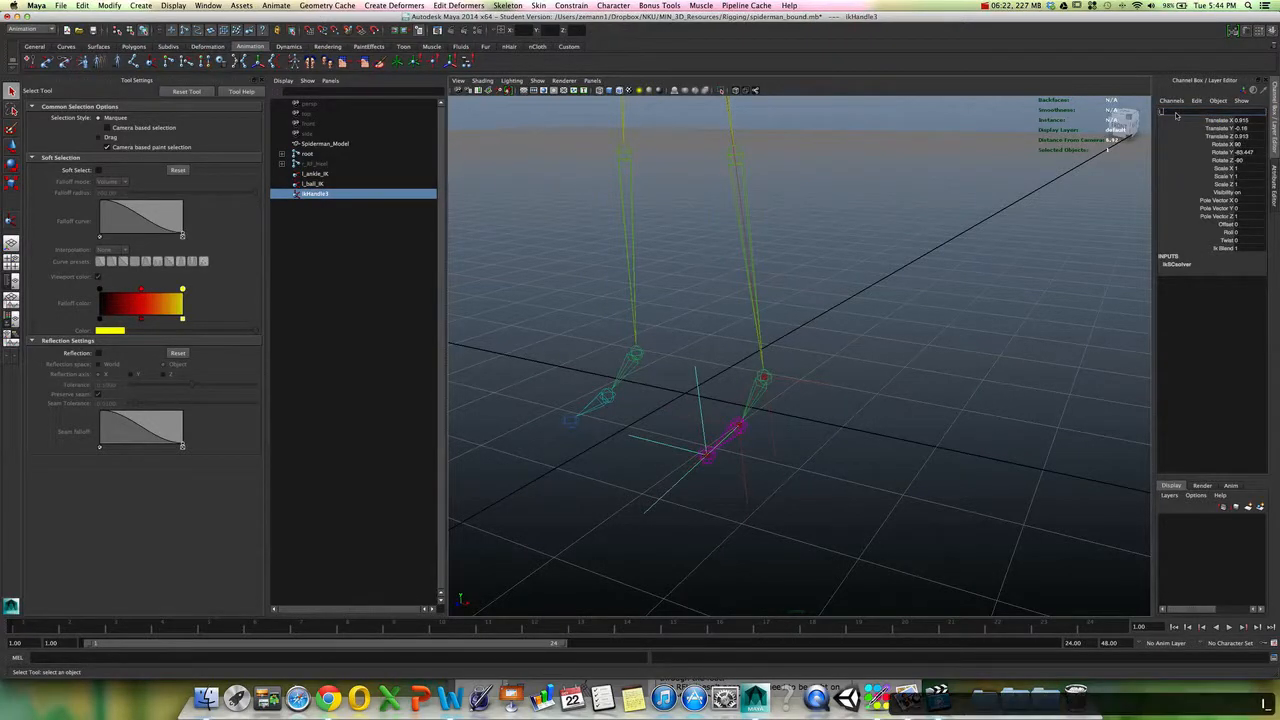
type("_IK")
key("Return")
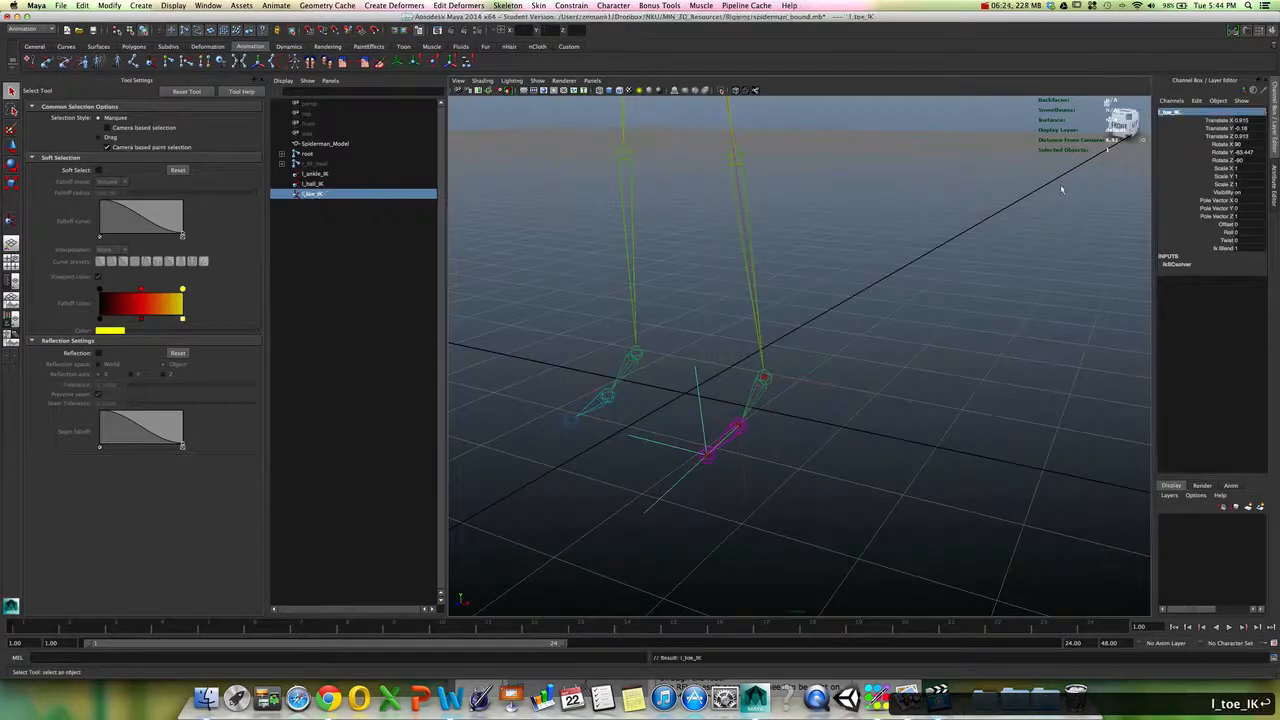
- Move the left ankle, ball and toe IK handles together to test the leg's bend, and undo the move
left_click_drag(700, 320, 874, 417, "alt")
left_click_drag(908, 341, 746, 469)
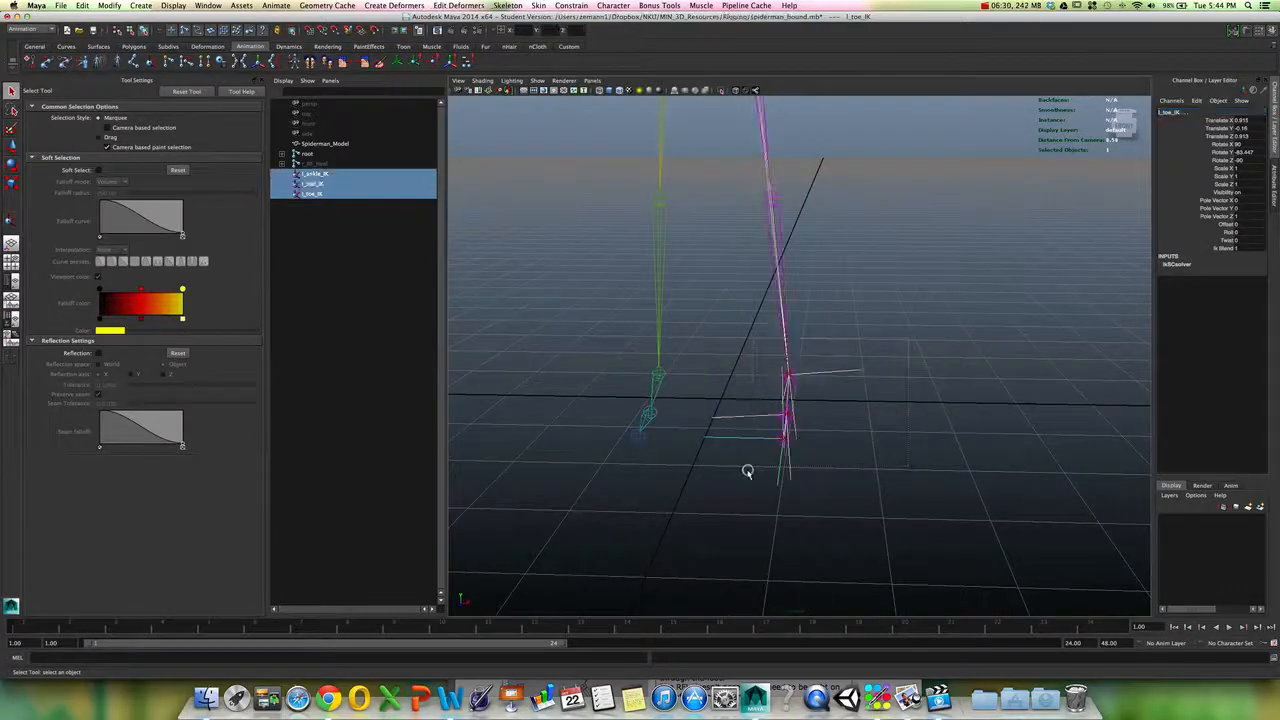
key("w")
middle_click_drag(840, 434, 871, 369)
key("z")
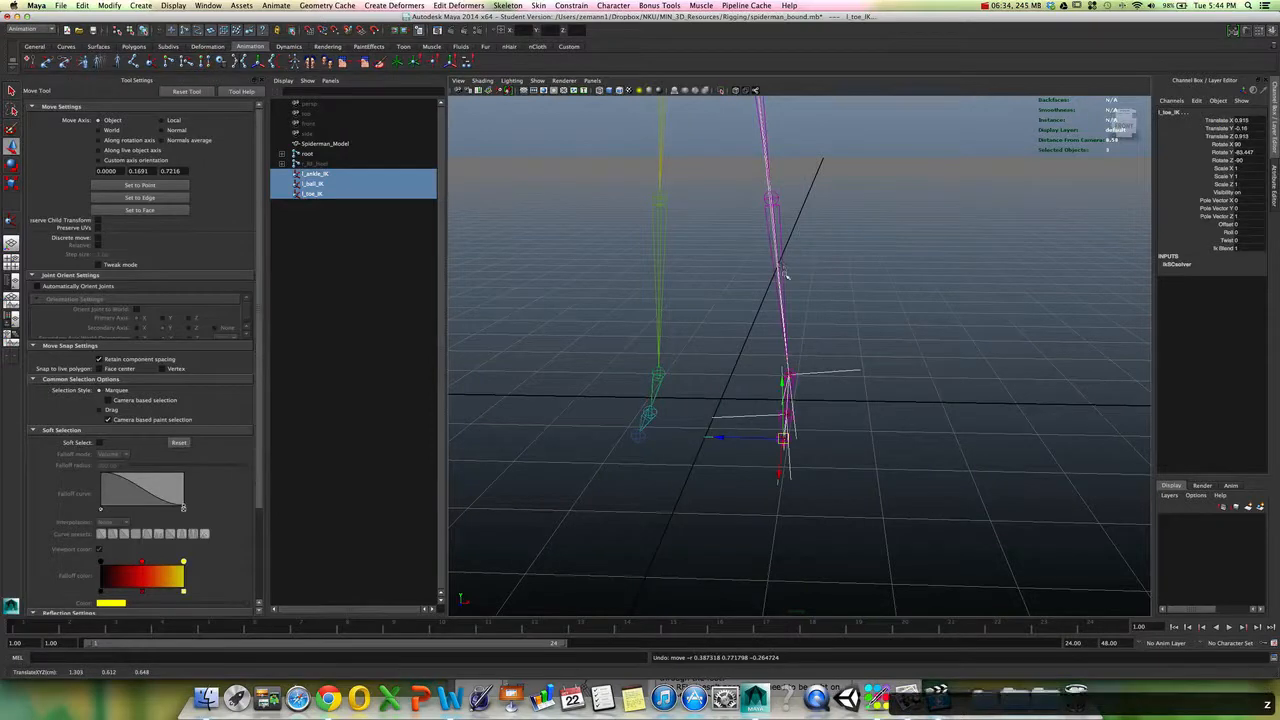
- Try a Z preferred angle of 90 on the left_knee joint and undo it
left_click(785, 272)
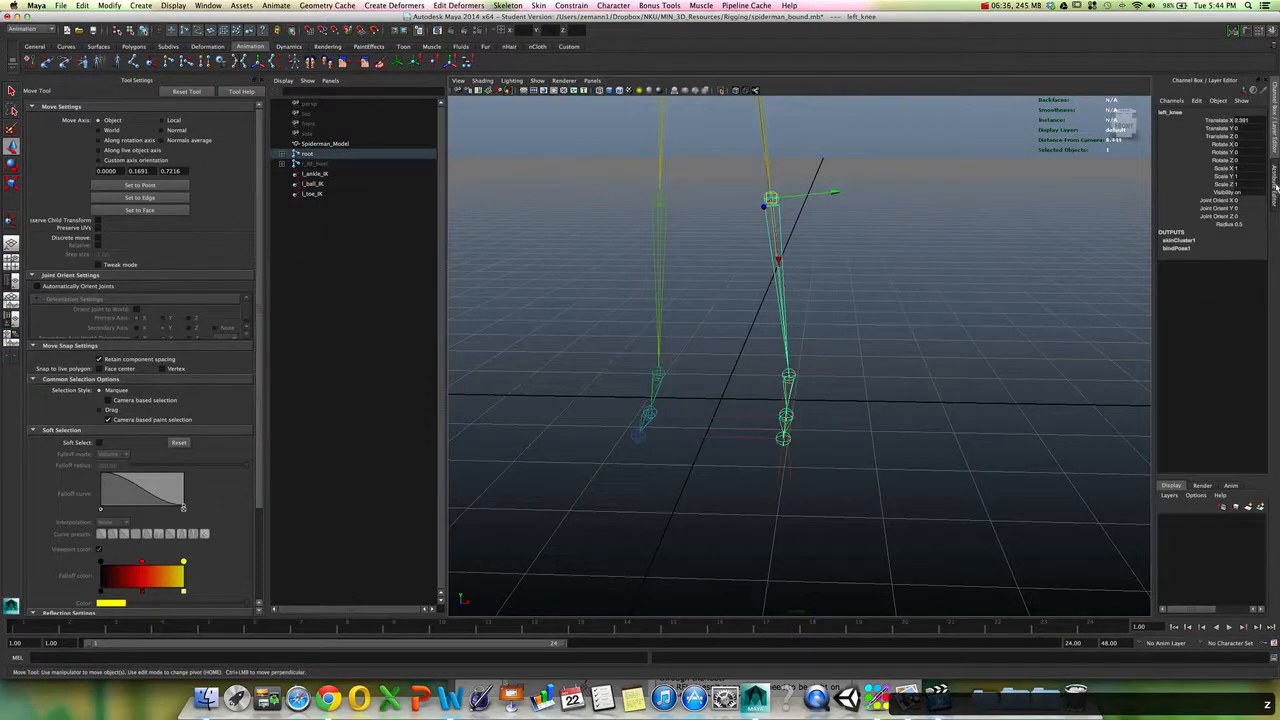
left_click(1276, 186)
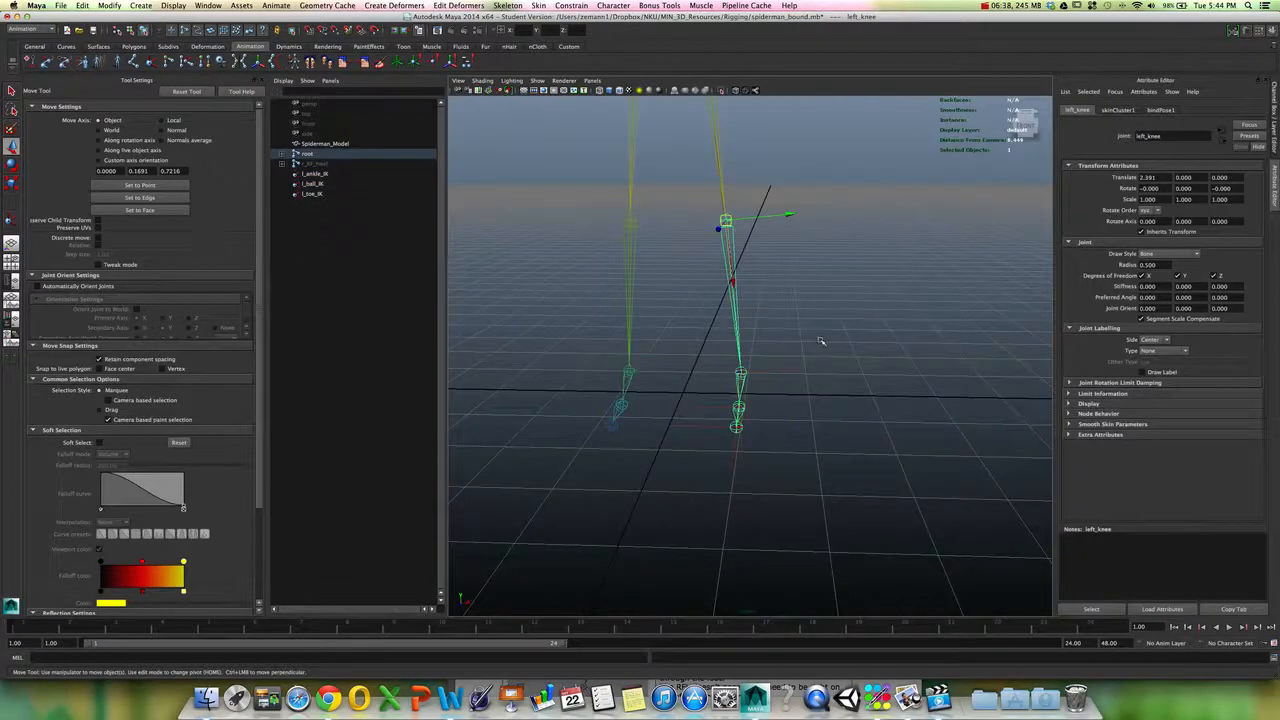
left_click_drag(820, 342, 772, 292, "alt")
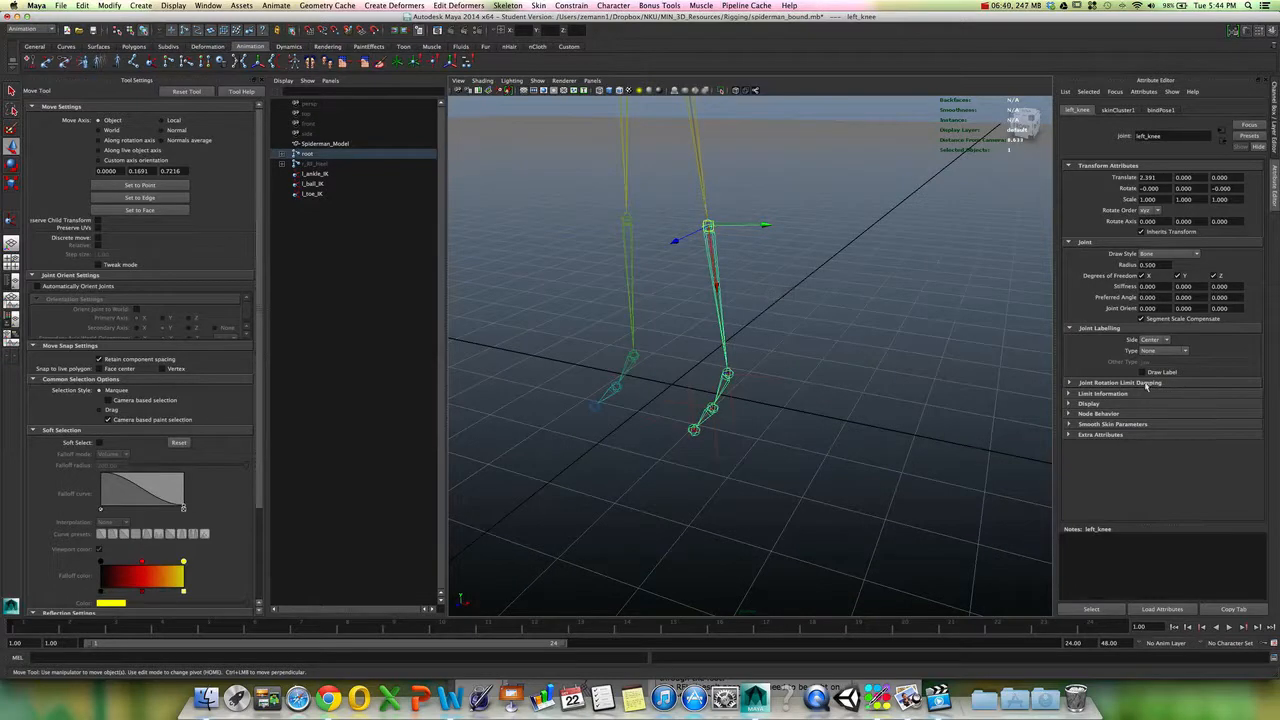
left_click(1233, 297)
type("90")
key("Return")
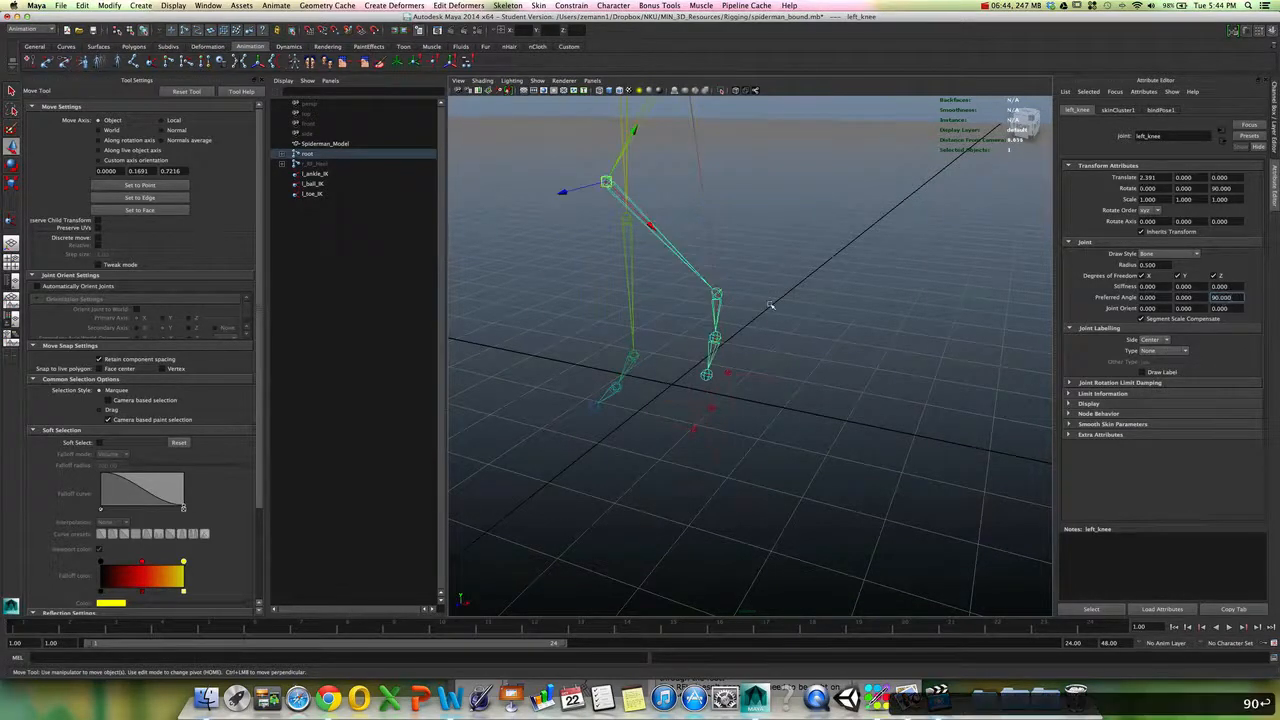
left_click_drag(770, 305, 837, 314, "alt")
key("z")
- Set the left_knee joint's Y preferred angle to 5 and test it with a temporary move of the three IK handles
key("e")
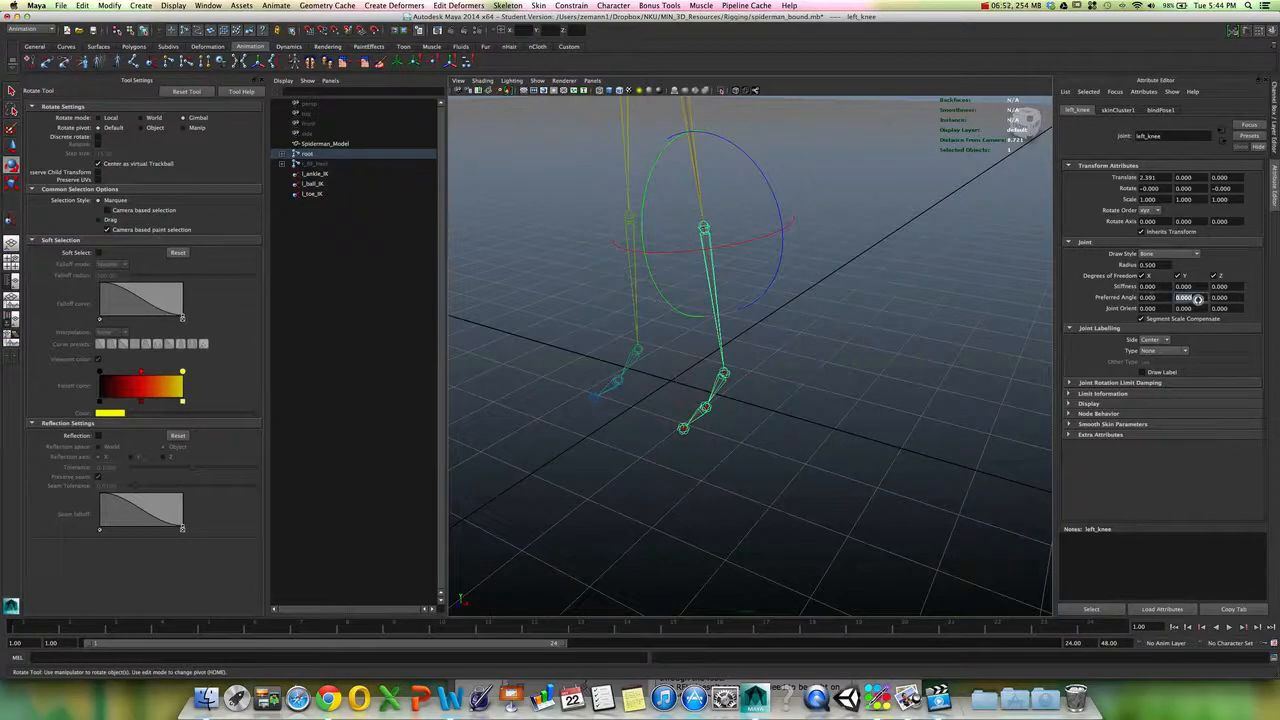
type("5")
key("Return")
left_click_drag(846, 417, 737, 354, "alt")
key("q")
key("w")
key("z")
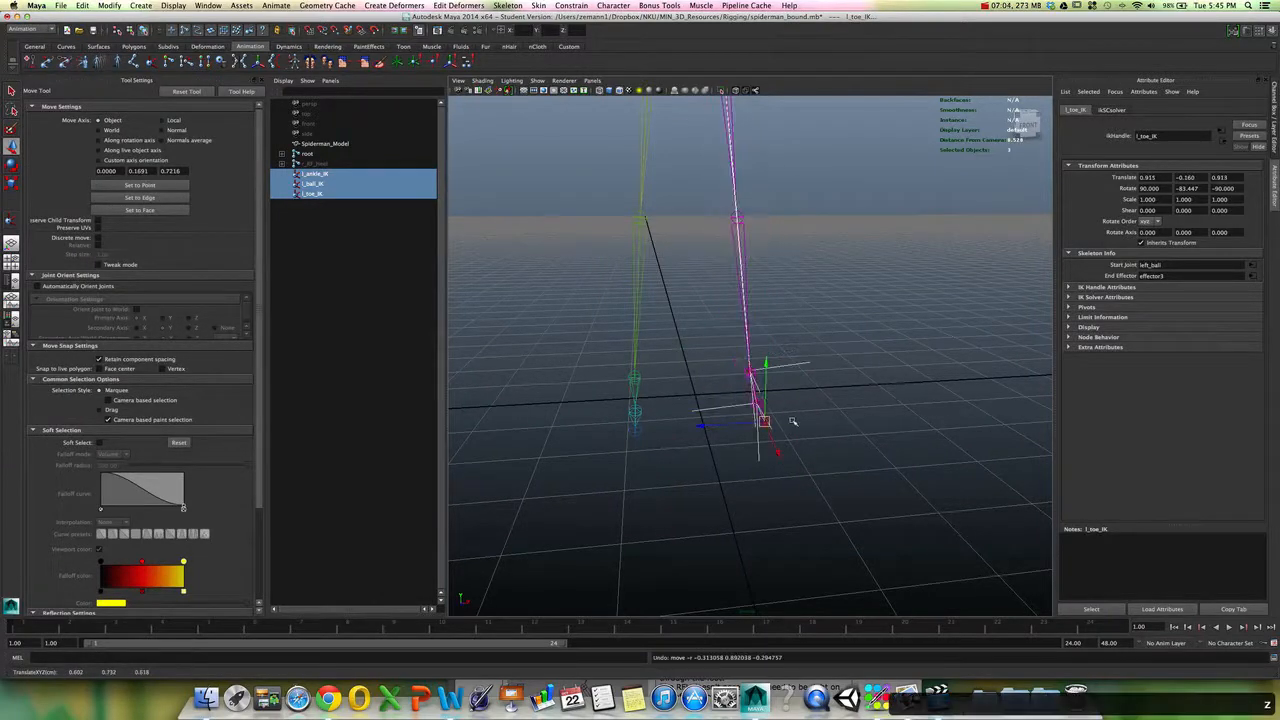
- Reselect the left_knee joint and set its Y preferred angle to 1
left_click(843, 437)
left_click_drag(843, 437, 797, 442, "alt")
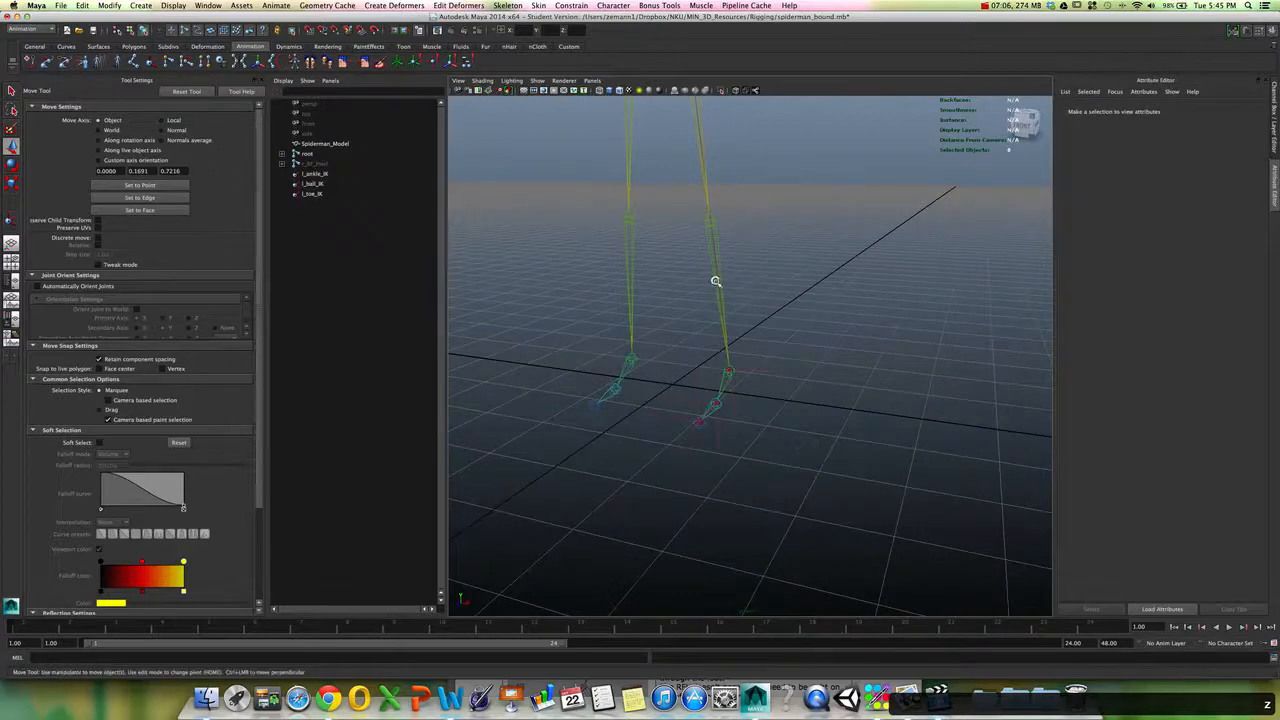
left_click(716, 281)
left_click_drag(716, 281, 817, 309, "alt")
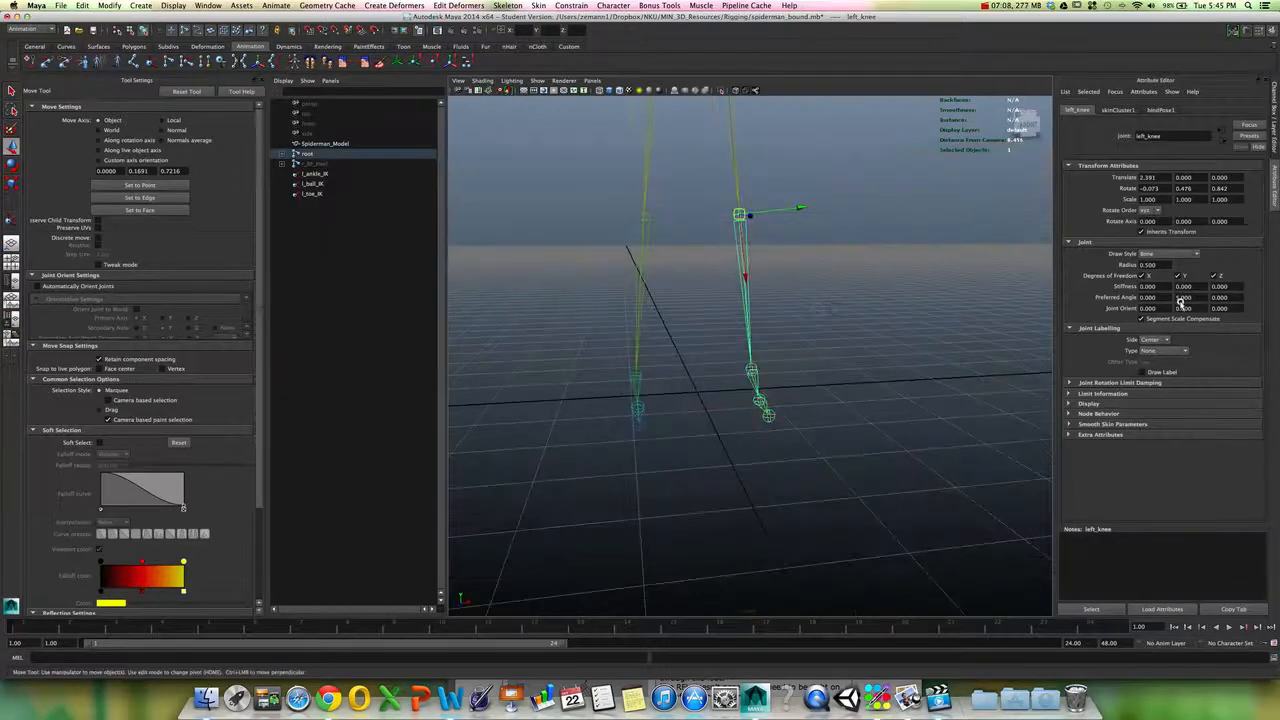
left_click(814, 380)
left_click_drag(843, 386, 737, 418, "alt")
left_click(742, 247)
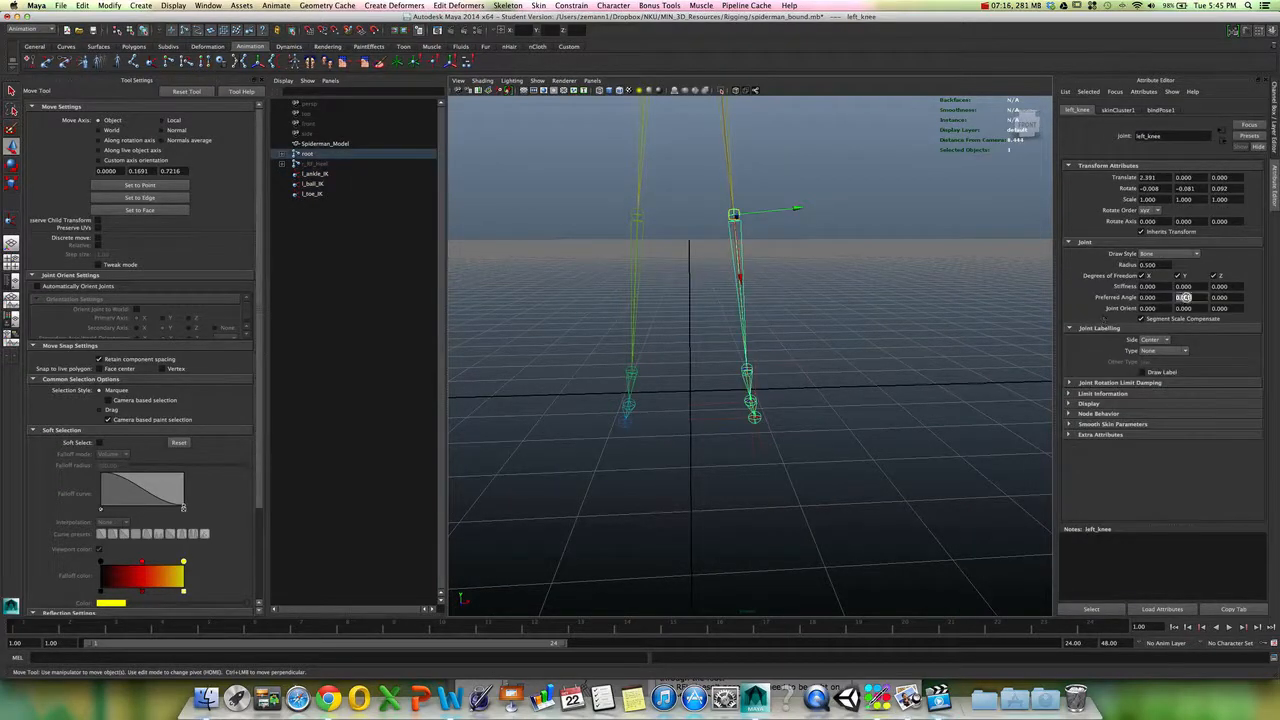
type("1")
key("Return")
- Undo the test move of the three IK handles, back to the left_knee joint selection
mouse_move(734, 363)
left_mouse_down("alt")
mouse_move(781, 350)
mouse_move(691, 429)
mouse_move(722, 420)
mouse_move(726, 363)
mouse_move(755, 375)
left_mouse_up("alt")
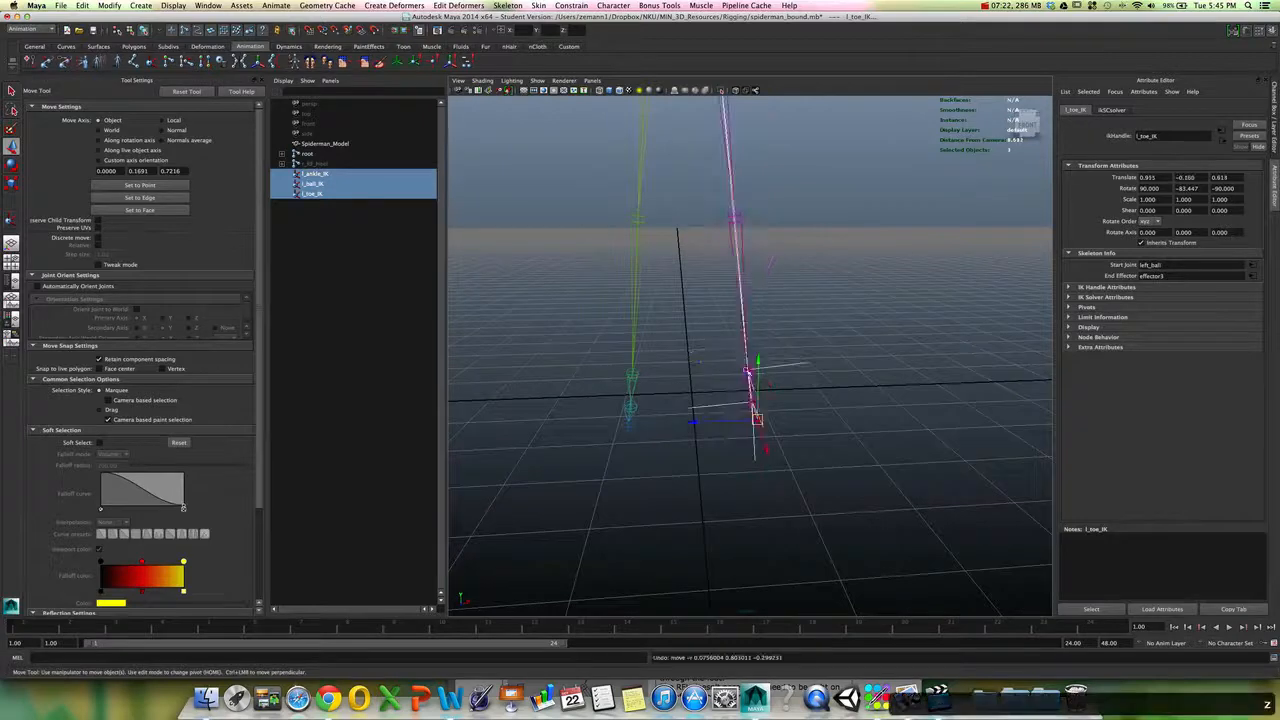
key("ctrl+z")
key("ctrl+z")
key("ctrl+z")
key("ctrl+z")
key("ctrl+z")
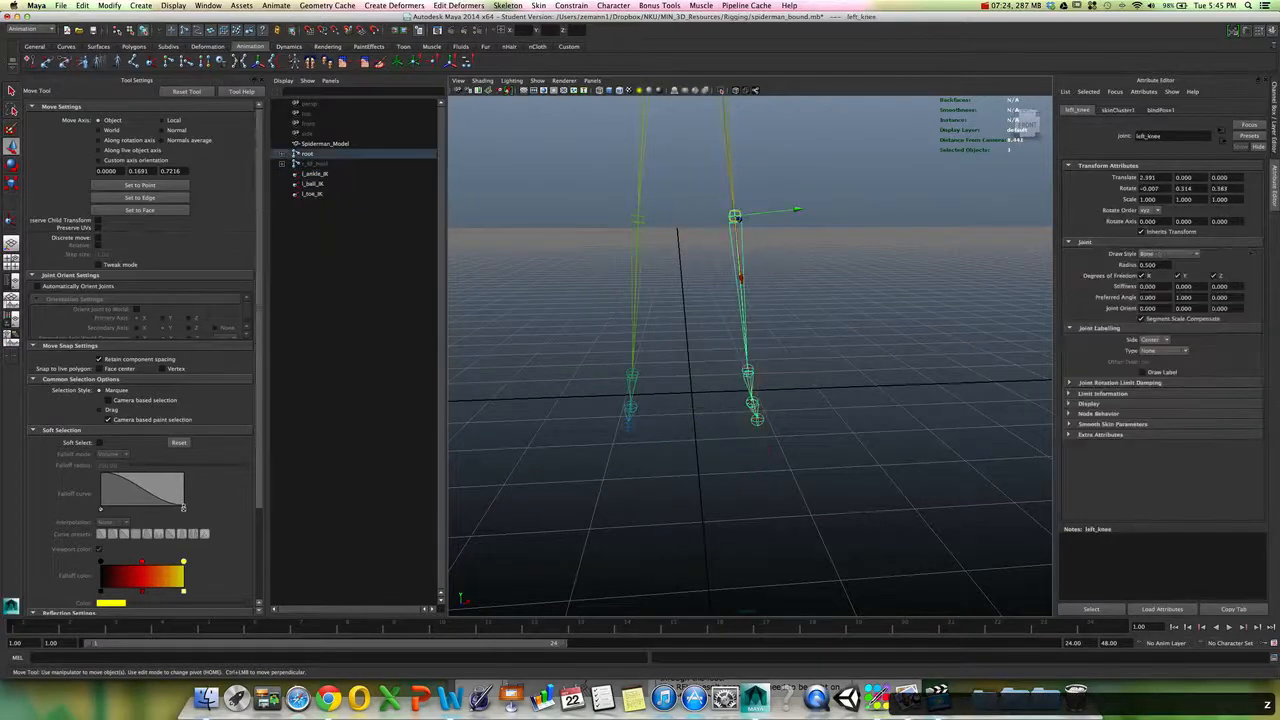
- Set the left_knee joint's Y preferred angle to 5 and turn off its X and Z degrees of freedom
left_click(1193, 298)
type("5")
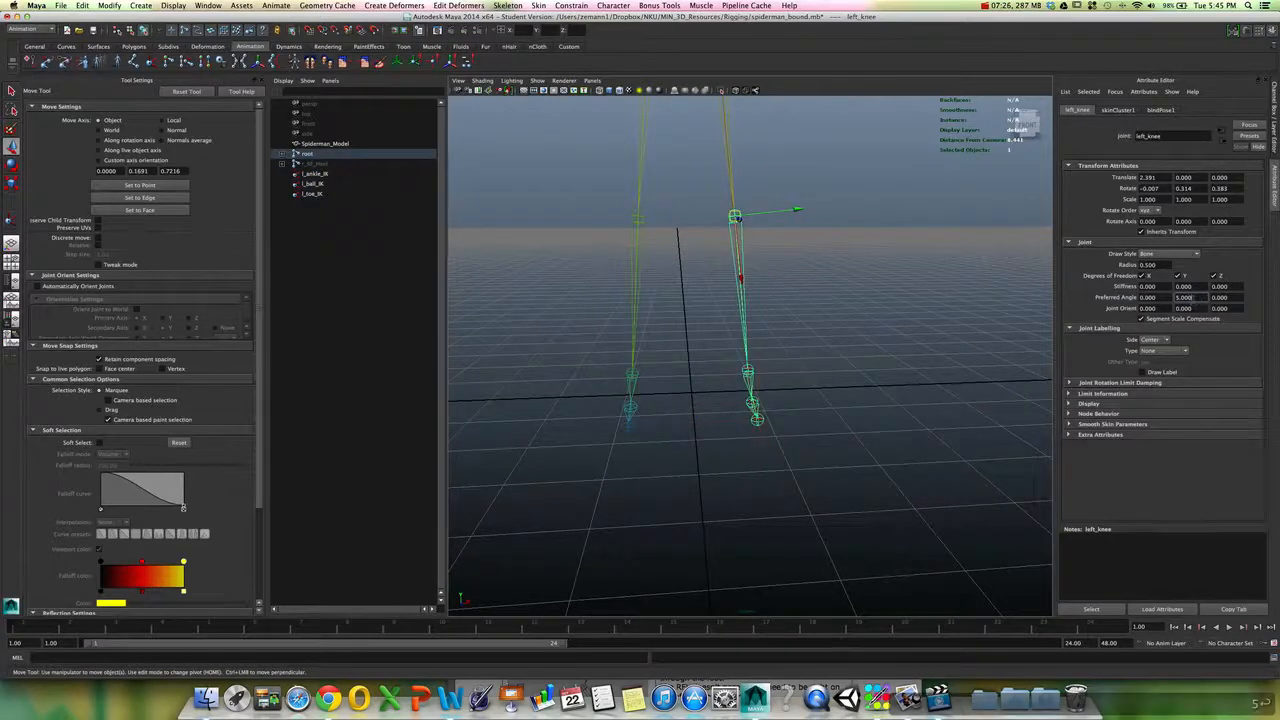
key("Return")
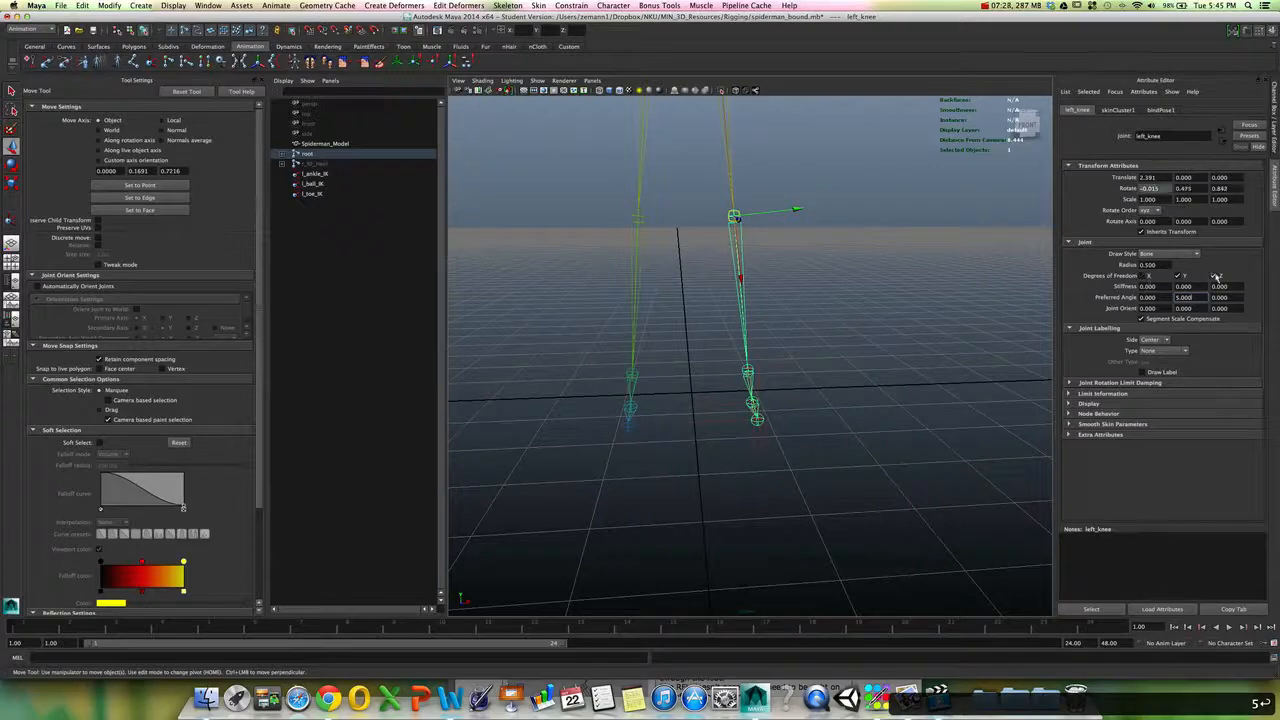
left_click_drag(937, 327, 908, 323, "alt")
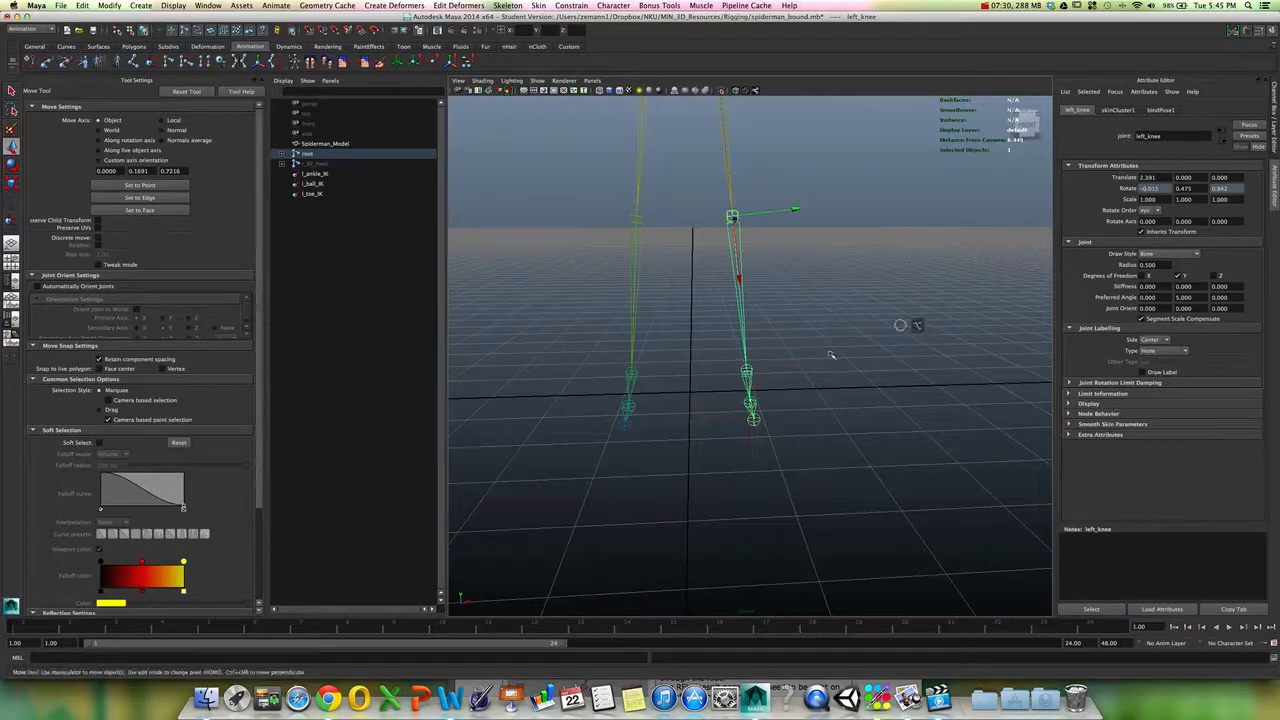
- Test the restricted knee by moving the three left foot IK handles, undo the move, and clear the selection
left_click_drag(718, 443, 745, 208)
key("z")
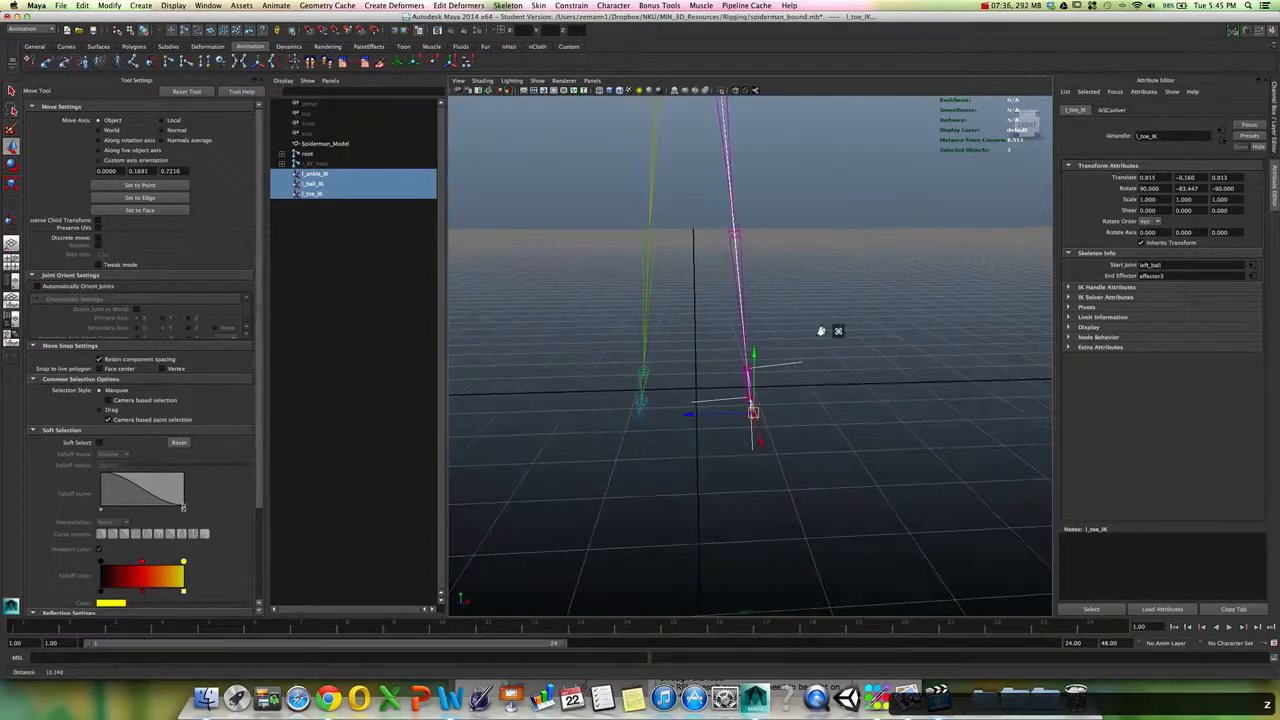
key("q")
left_click_drag(824, 342, 737, 366, "alt")
left_click(813, 357)
- Unhide the r_RF_Heel reverse foot joint chain
left_click(356, 164)
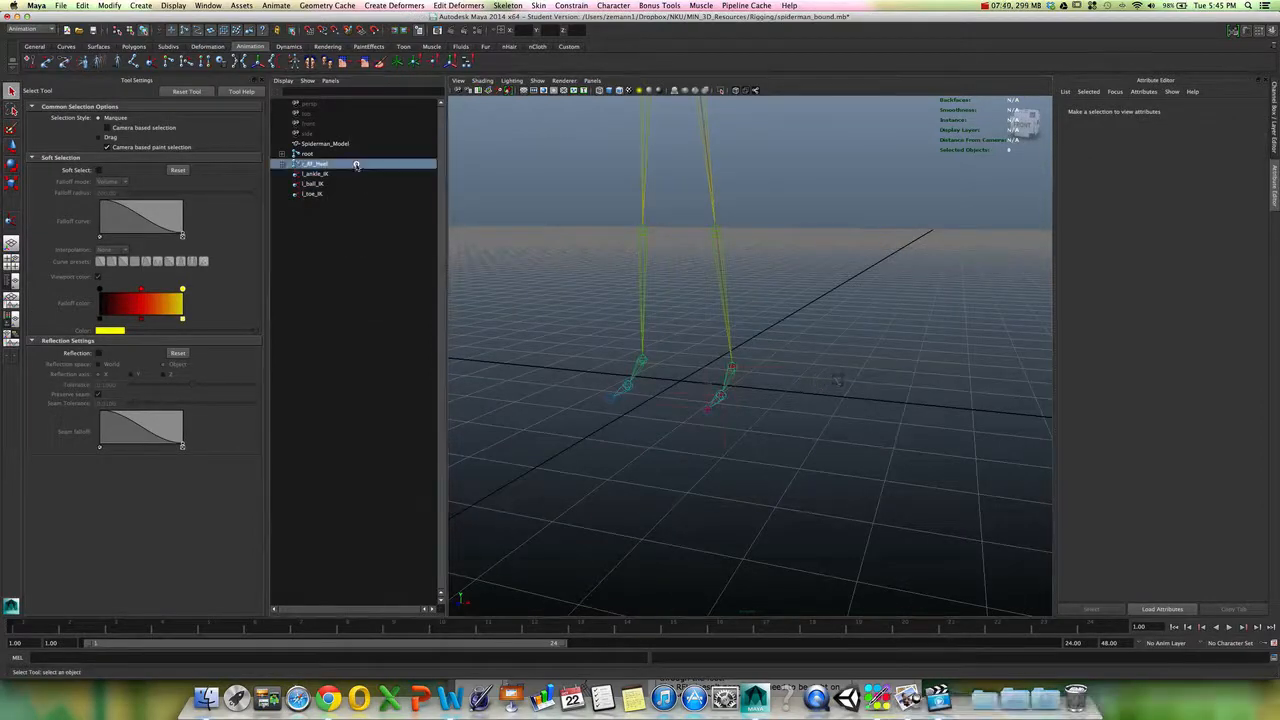
key("shift+h")
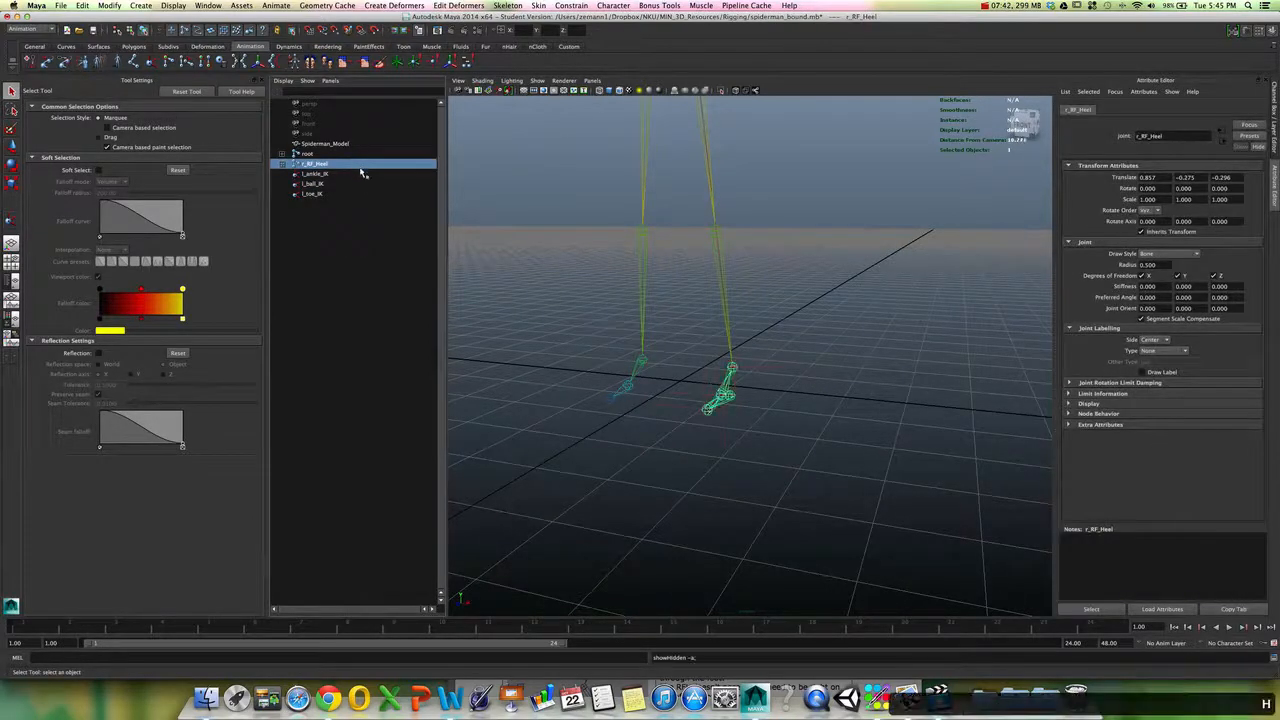
left_click_drag(701, 428, 813, 488, "alt")
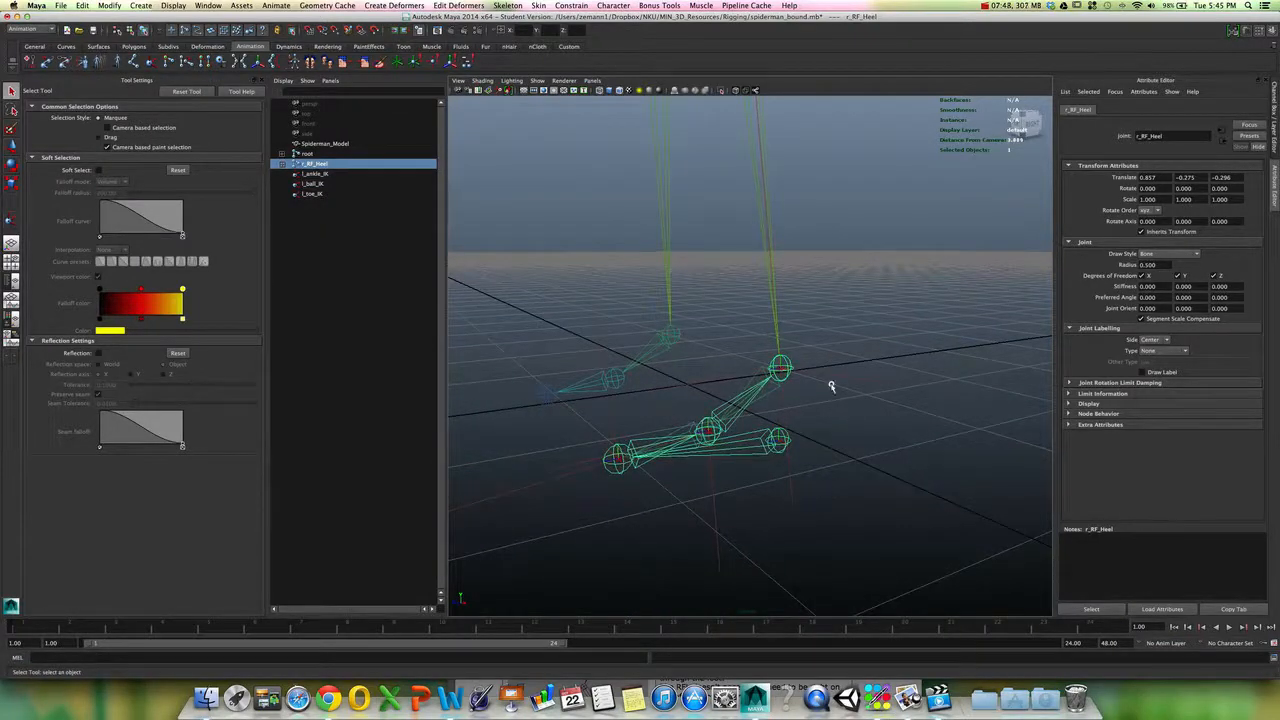
key("Down")
mouse_move(831, 387)
left_mouse_down("alt")
mouse_move(838, 400)
mouse_move(813, 395)
left_mouse_up("alt")
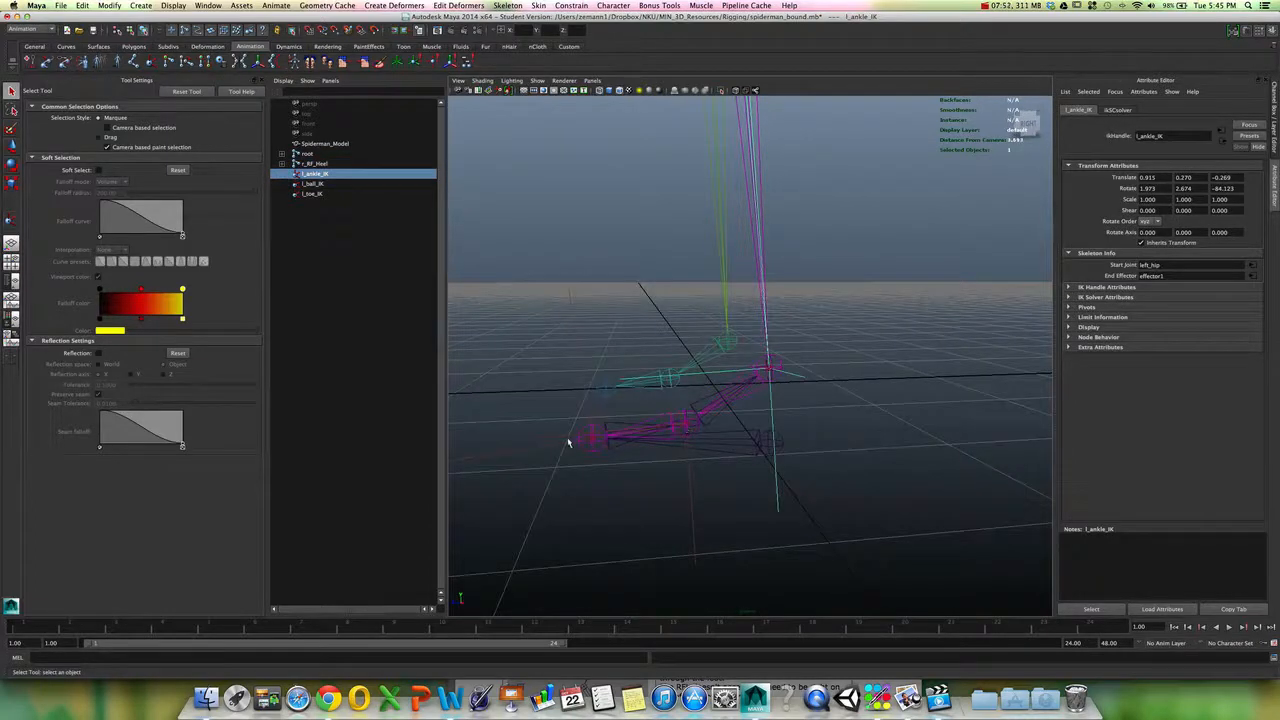
left_click_drag(708, 447, 630, 445, "alt")
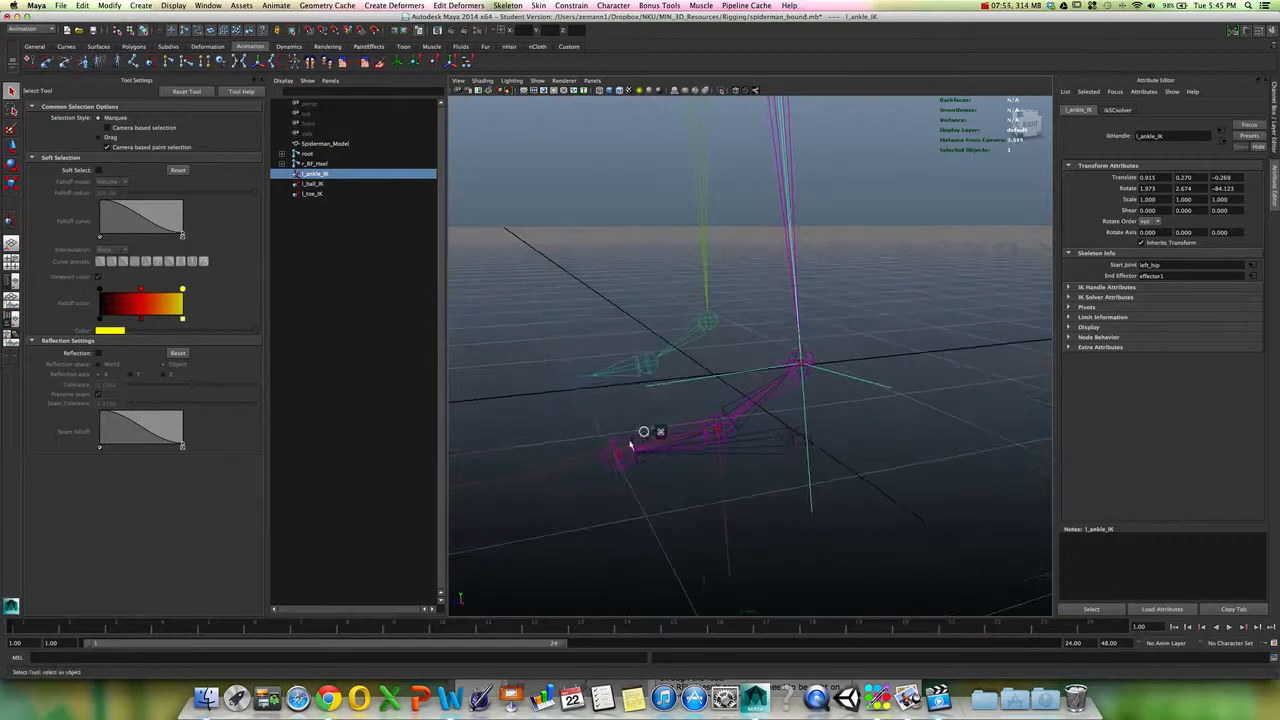
- Expand the r_RF_Heel hierarchy and inspect its r_RF_Toe, r_RF_Ball and r_RF_Ankle joints one by one
left_click(282, 164)
left_click(319, 165)
left_click(322, 174)
left_click(328, 184)
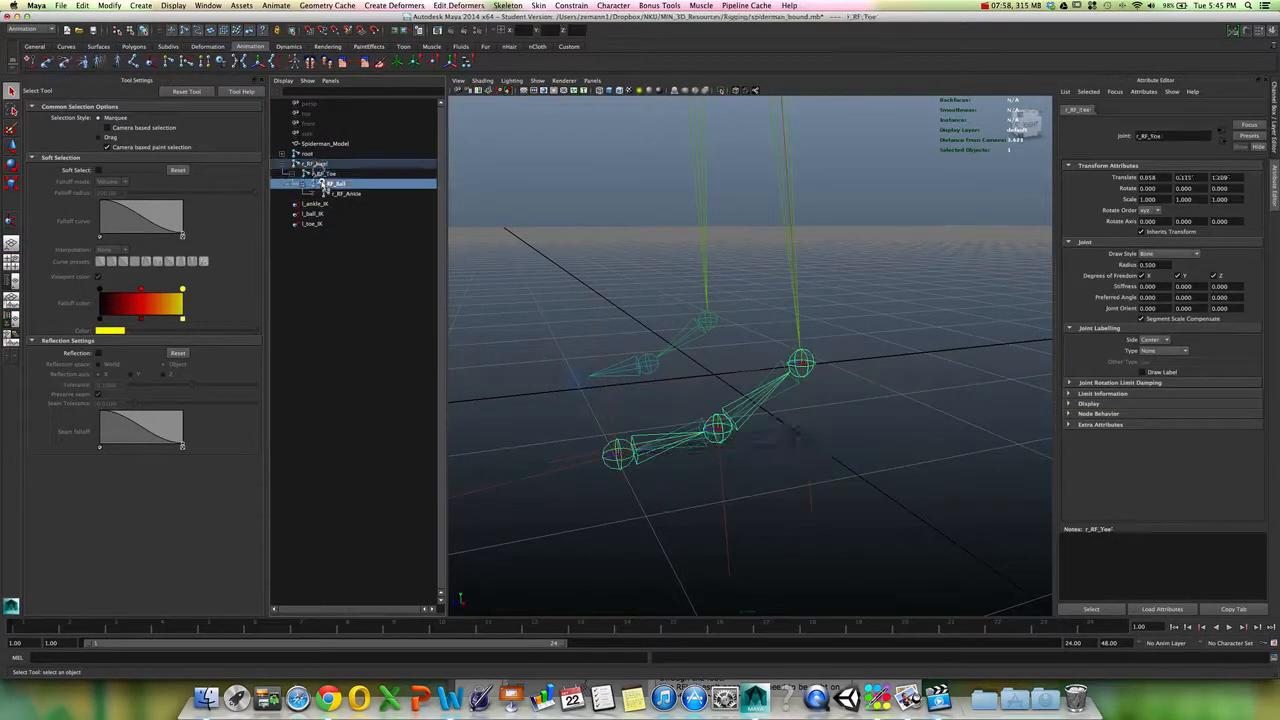
left_click(337, 194)
- Parent the l_ankle_IK handle under the r_RF_Ankle joint
left_click(320, 204)
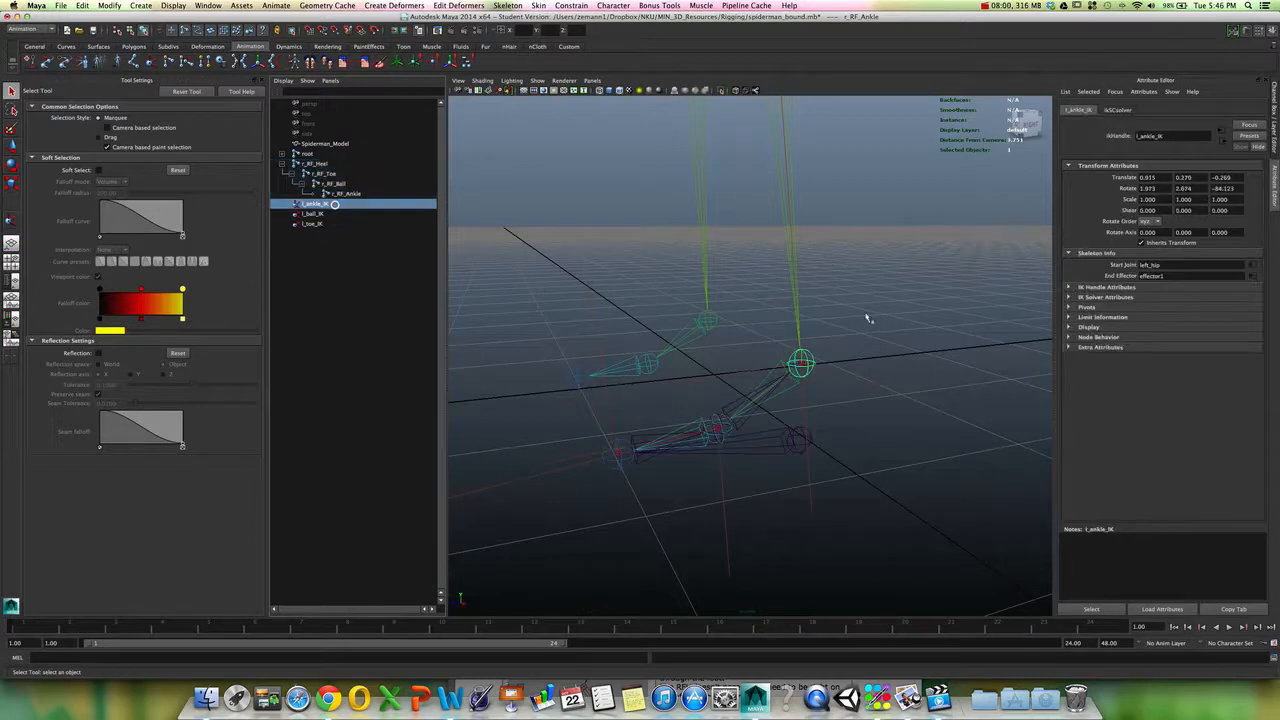
left_click_drag(834, 371, 787, 373, "alt")
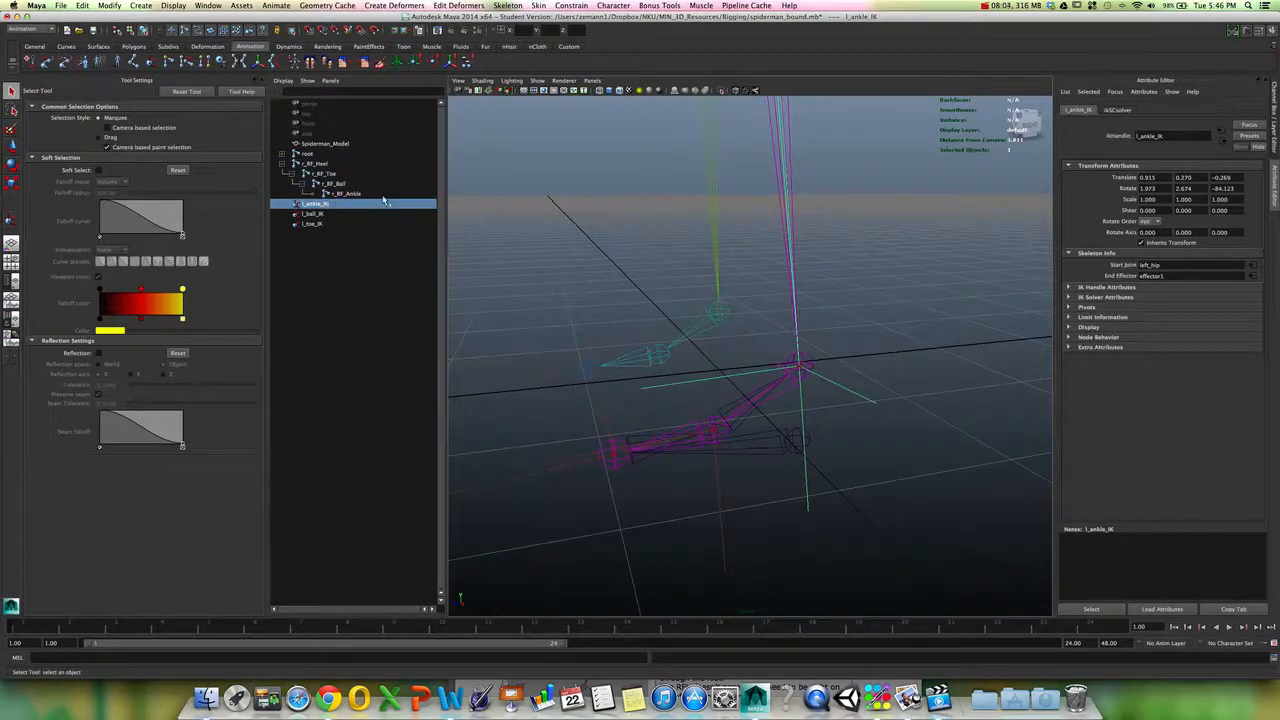
left_click(341, 194)
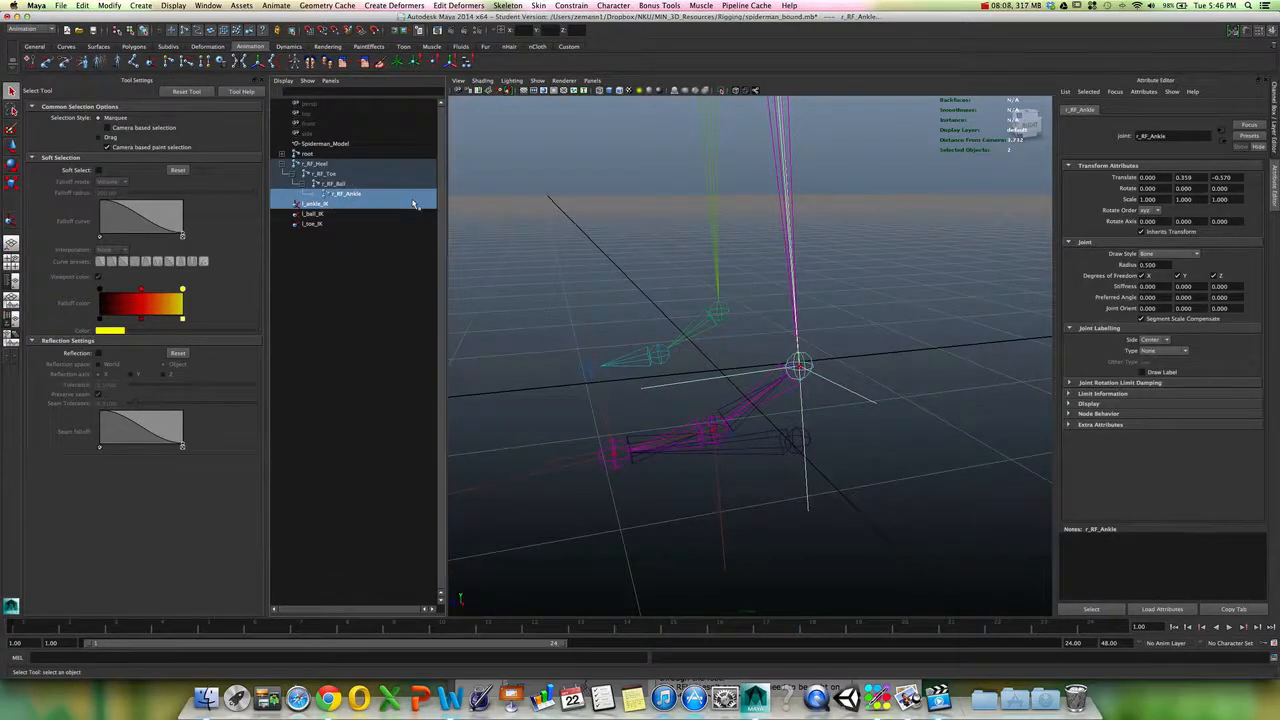
key("p")
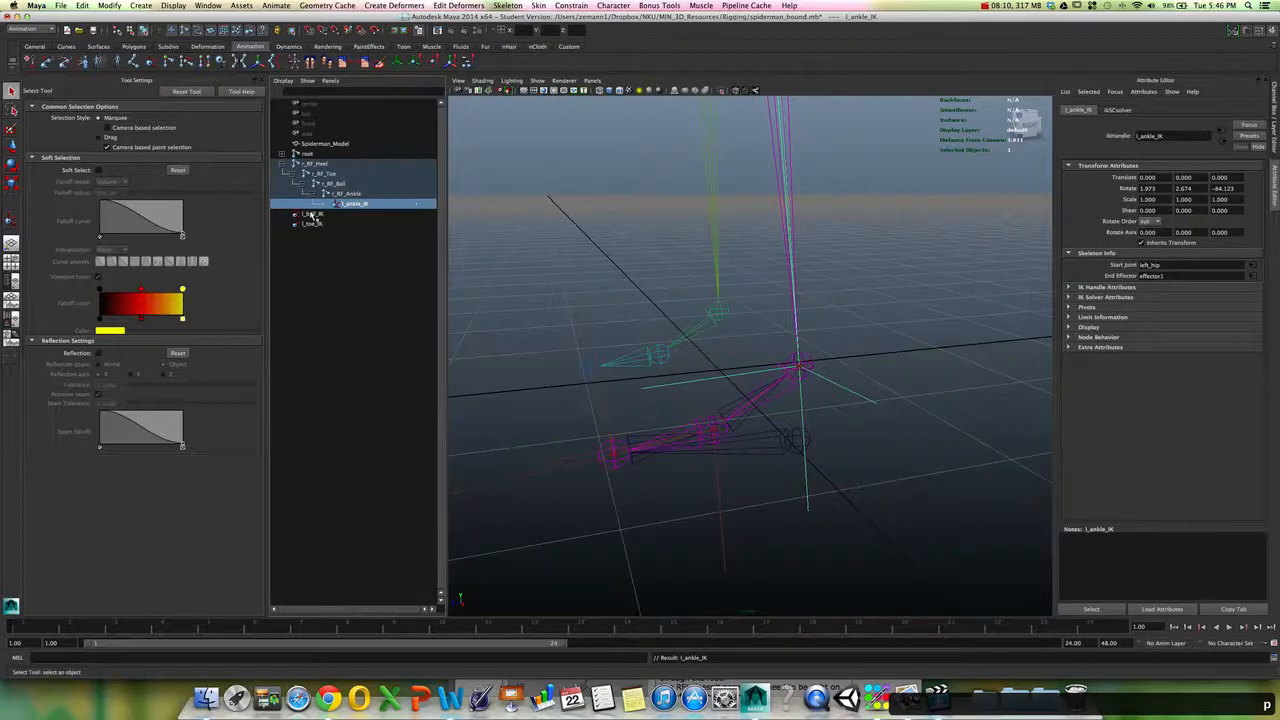
- Parent l_ball_IK under the r_RF_Ball joint and l_toe_IK under the r_RF_Toe joint
left_click(312, 214)
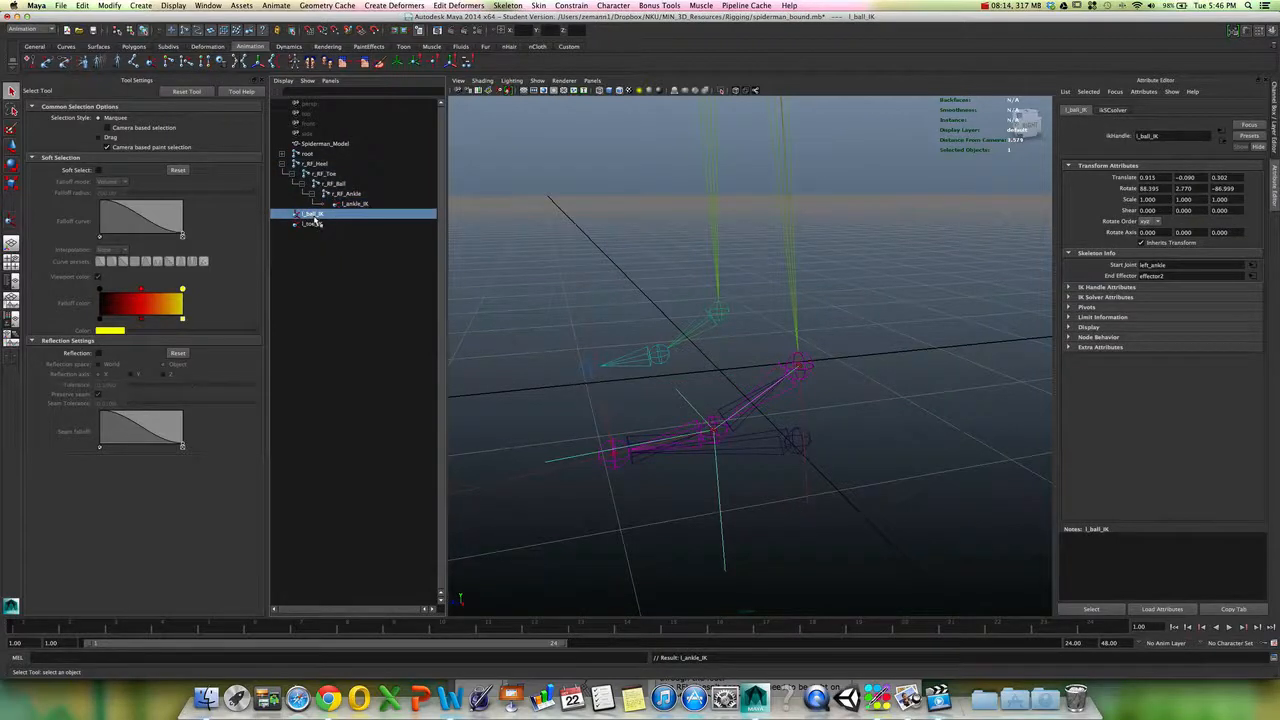
left_click(356, 185, "ctrl")
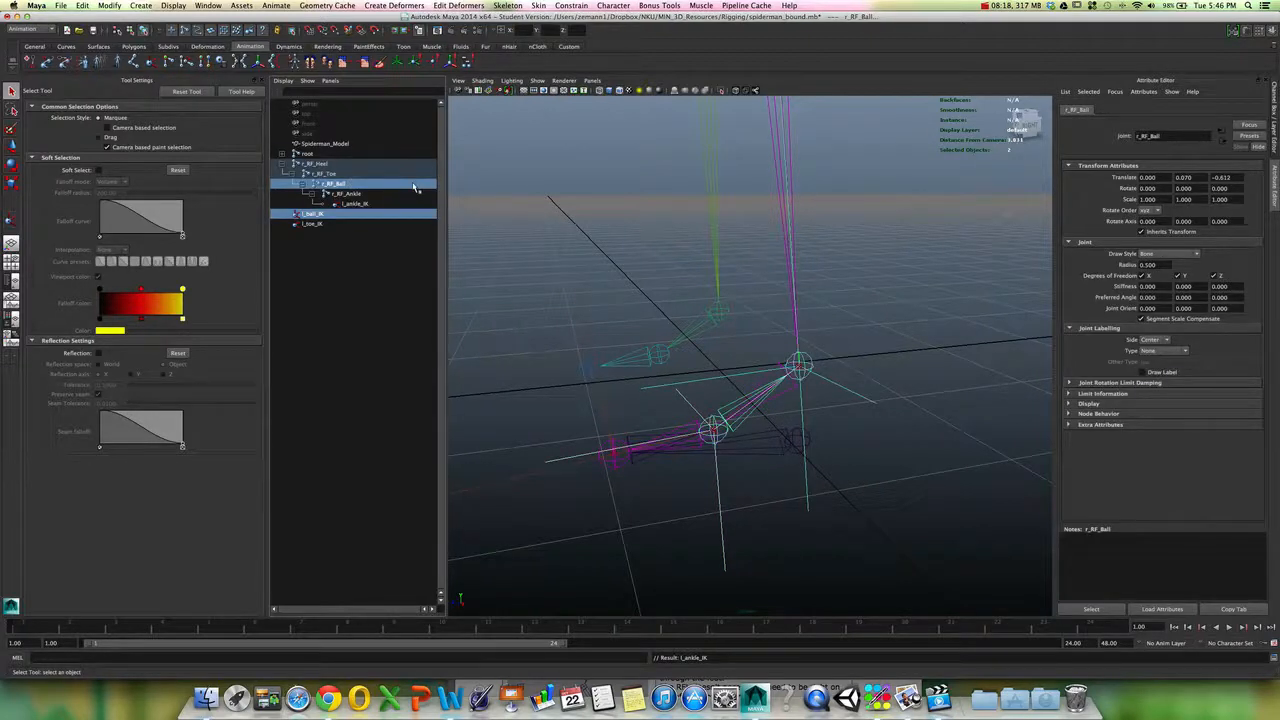
key("p")
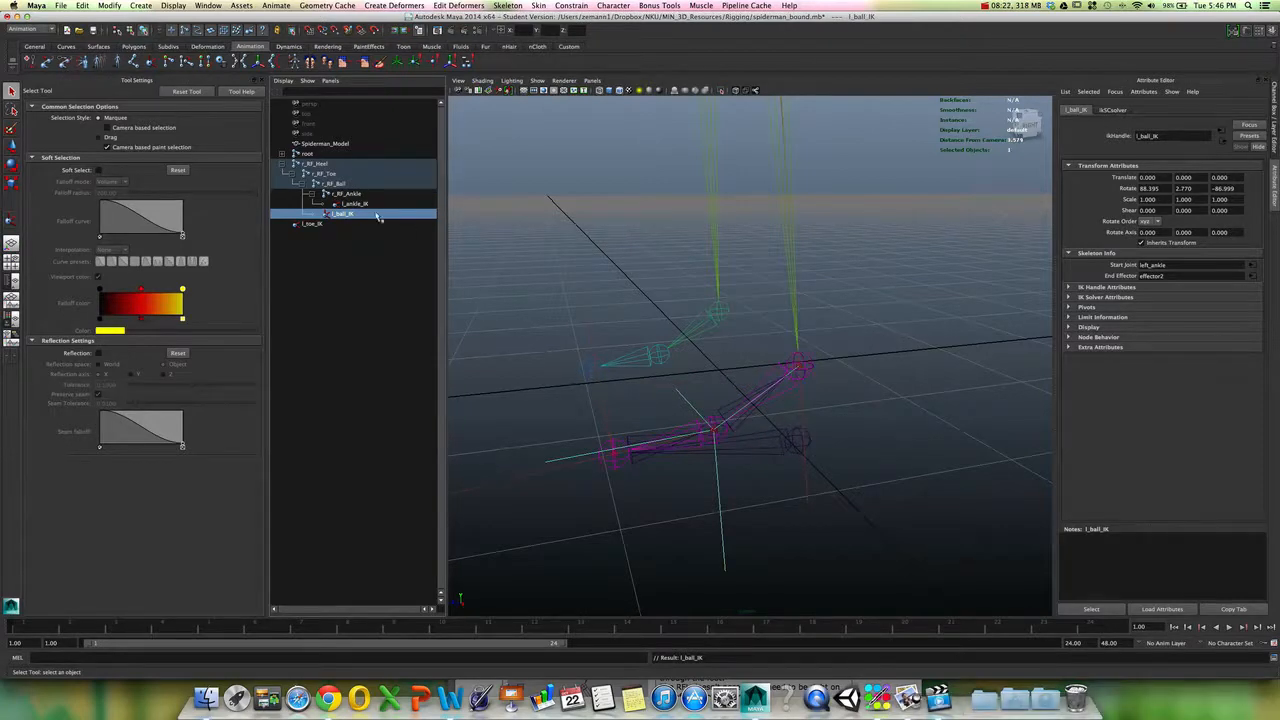
left_click(313, 225)
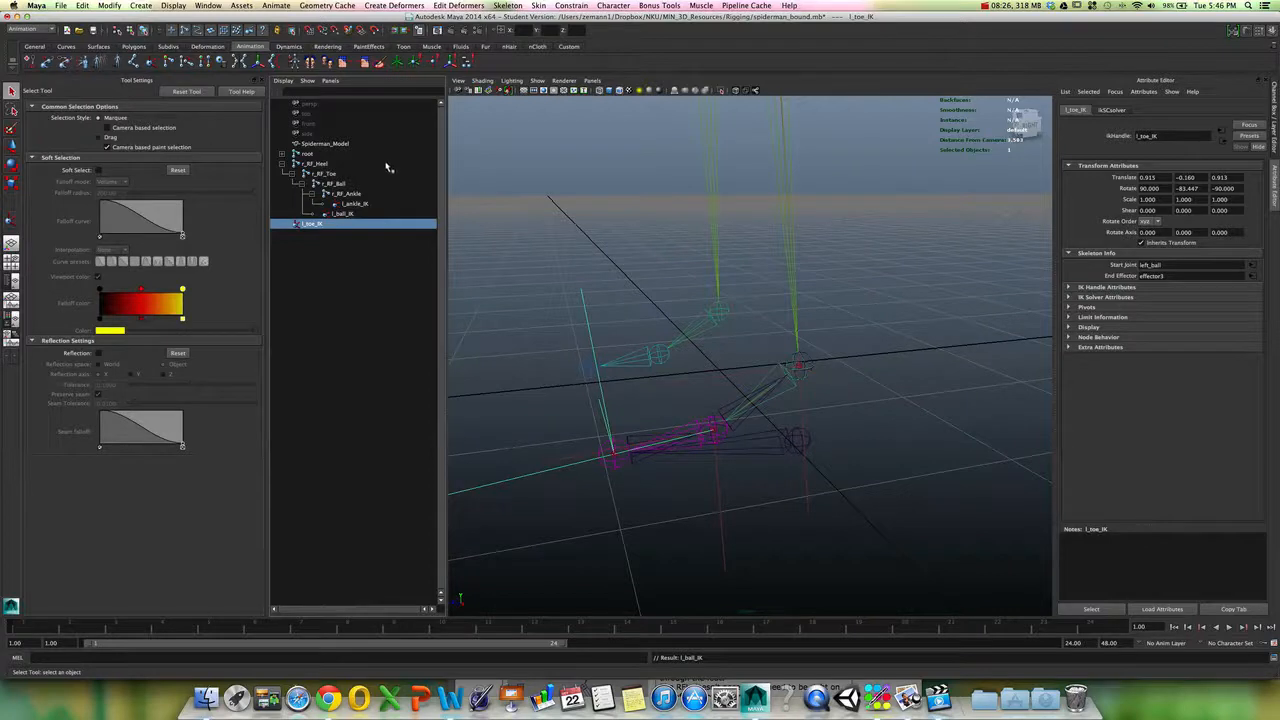
left_click(355, 175, "ctrl")
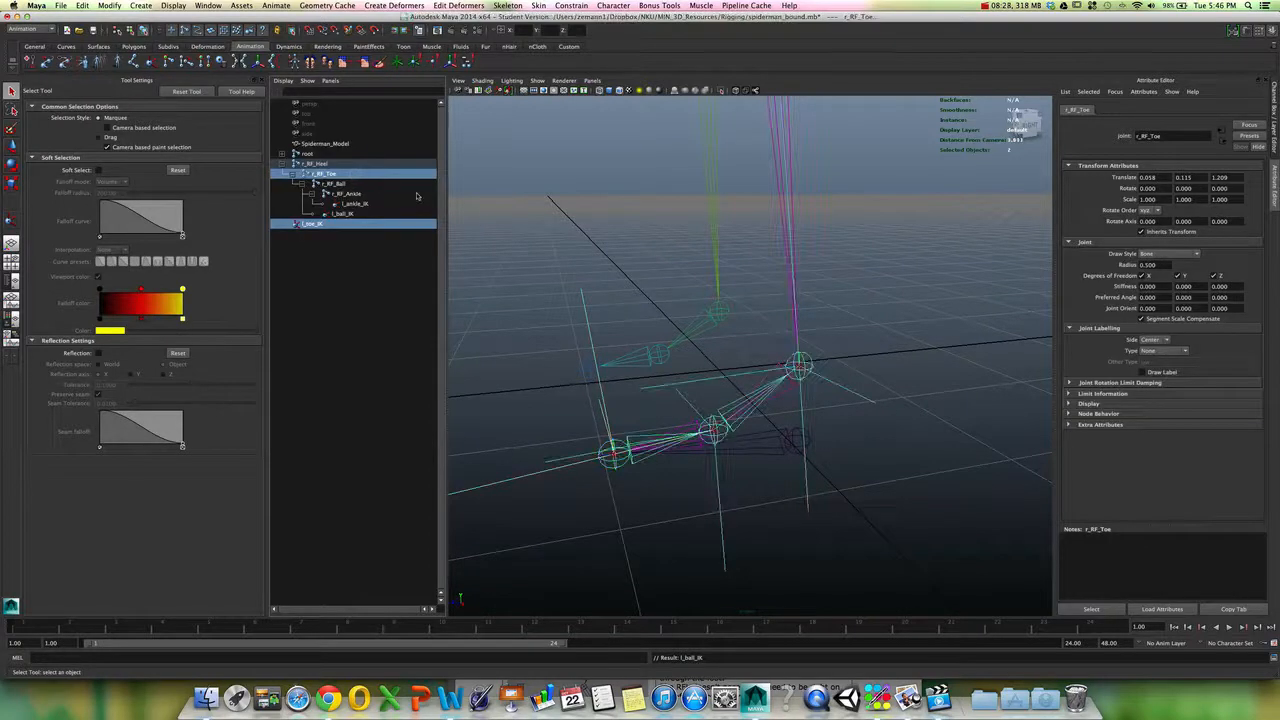
key("p")
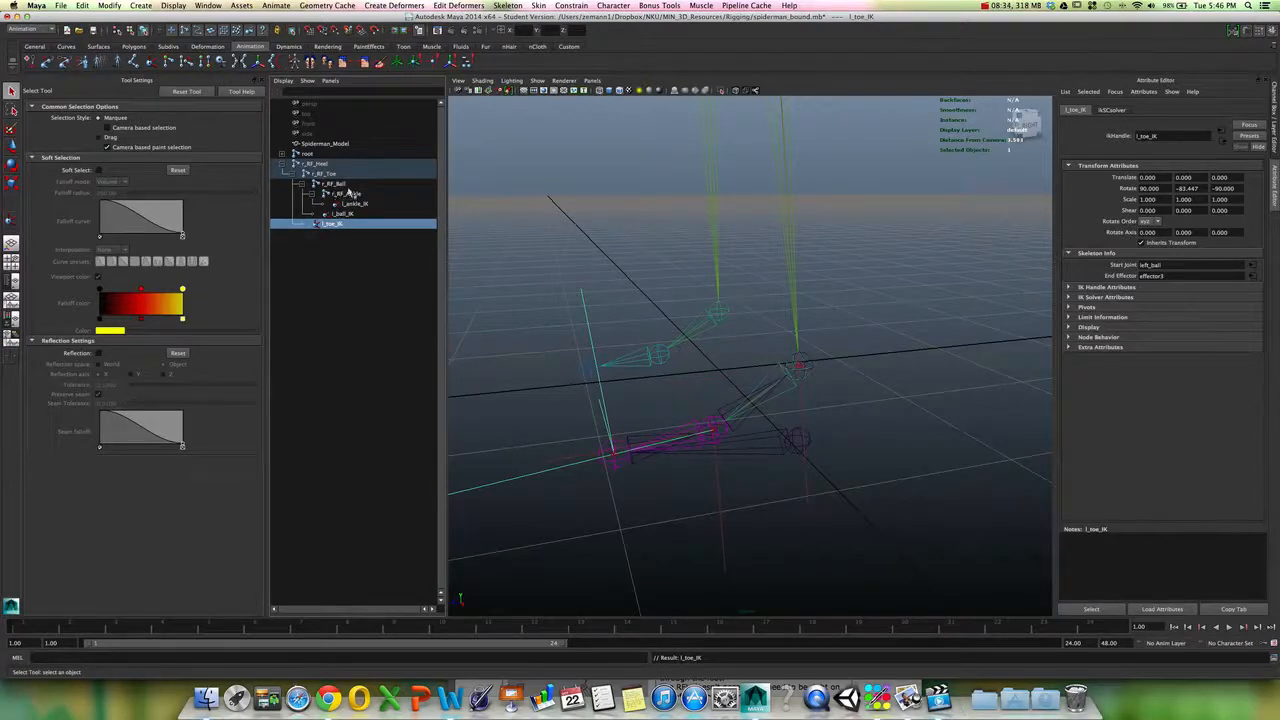
- Hide the ankle, ball and toe IK handles of the left foot
left_click_drag(757, 375, 809, 454, "alt")
left_click(777, 447)
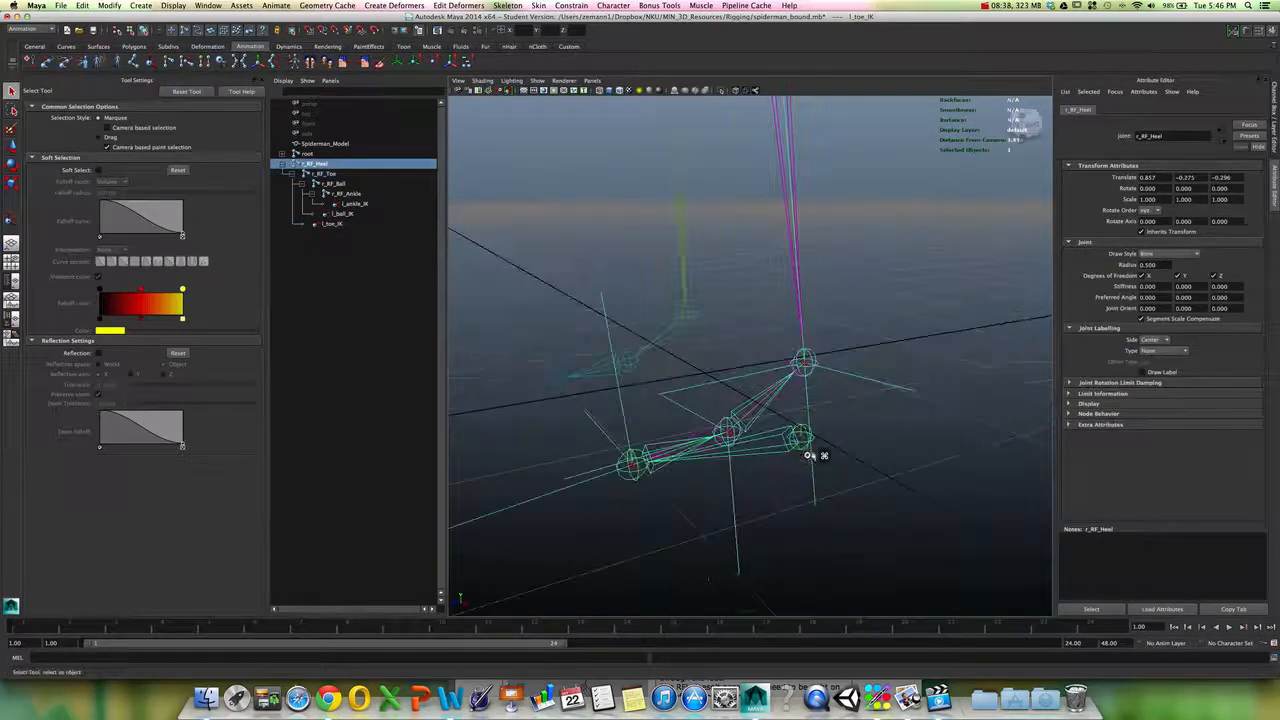
left_click(807, 416)
left_click(714, 509, "shift")
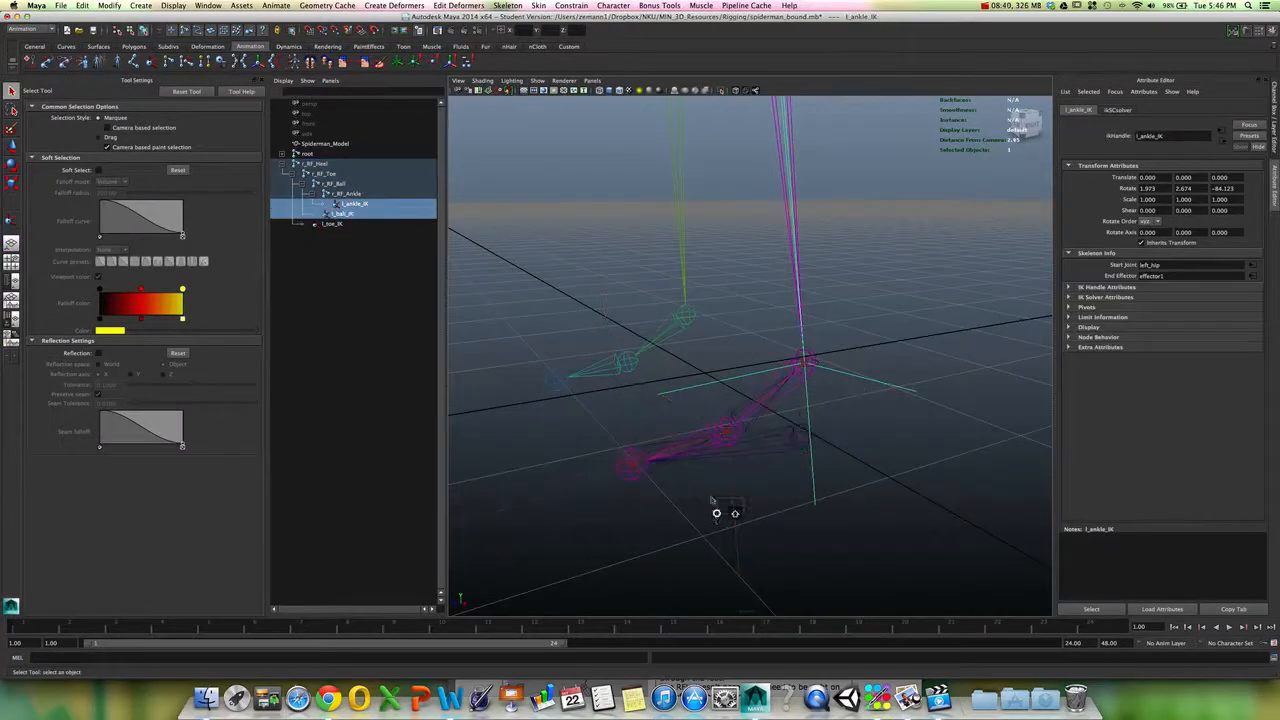
left_click(616, 419, "shift")
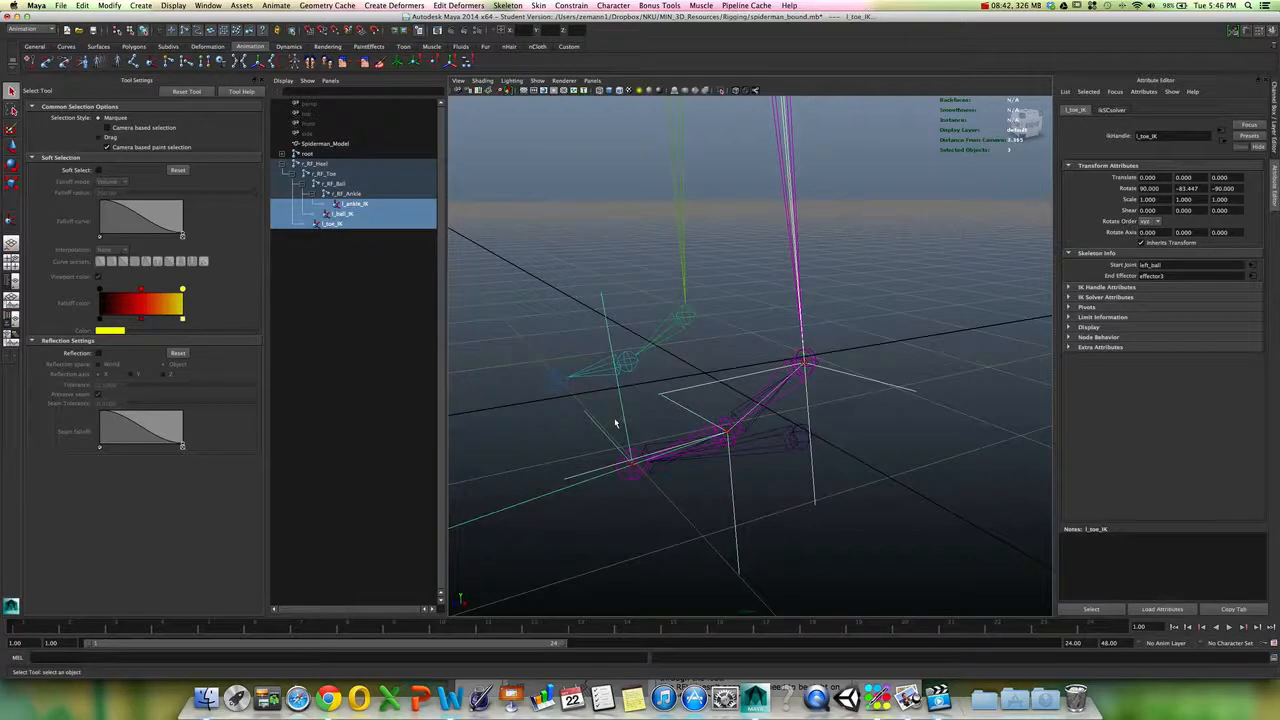
key("ctrl+h")
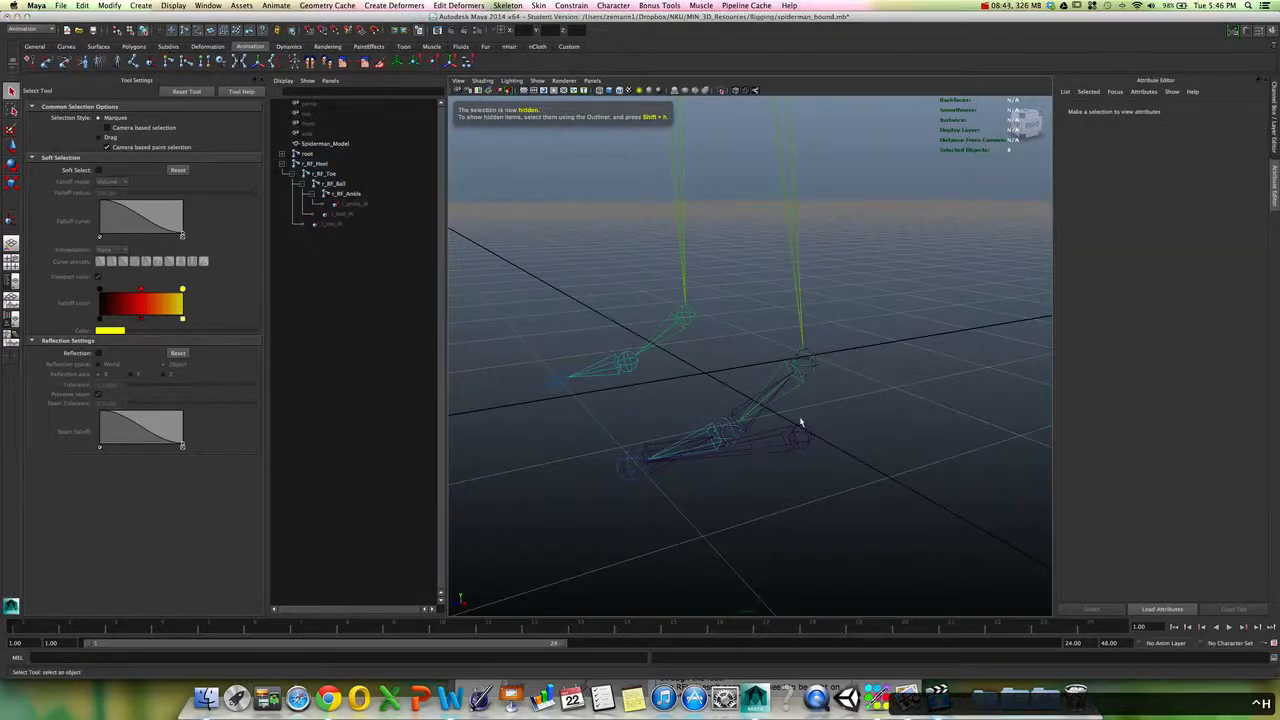
- Select the r_RF_Heel joint and show polygons in the viewport so the model surrounds the skeleton
left_click_drag(801, 424, 770, 395, "alt")
left_click(785, 430)
left_click(538, 81)
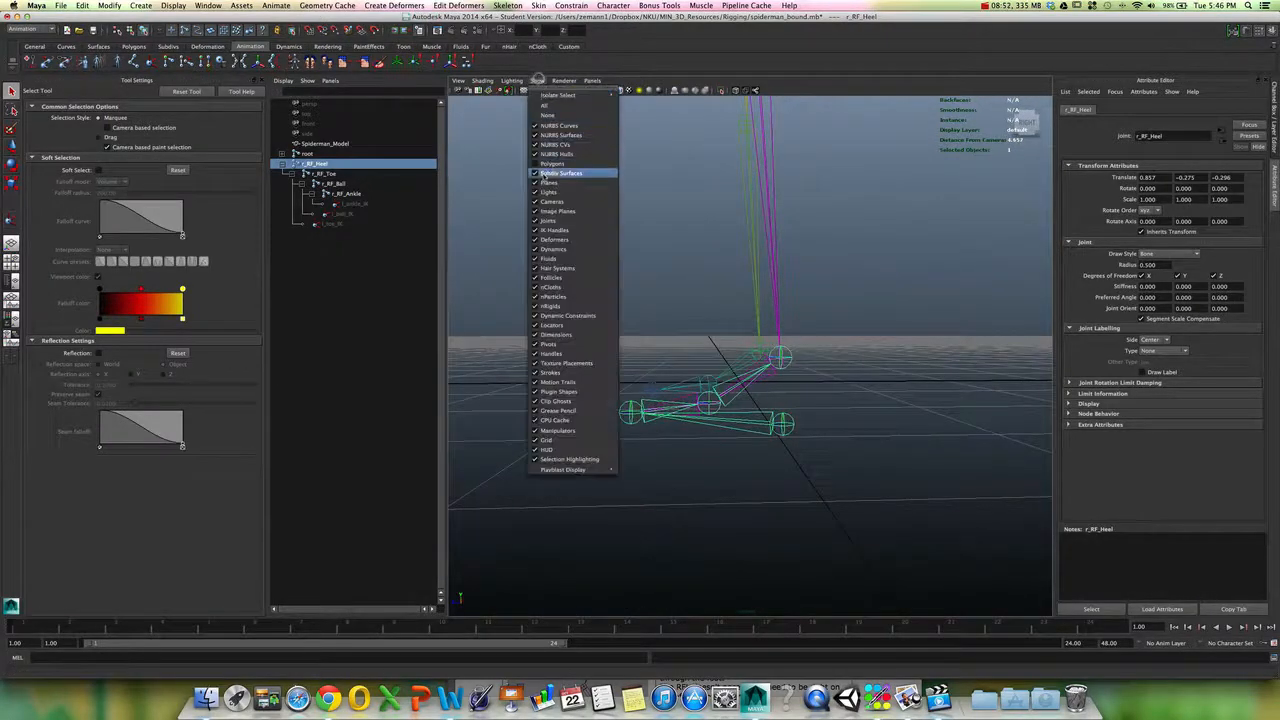
left_click(545, 166)
left_click_drag(763, 320, 790, 343, "alt")
key("w")
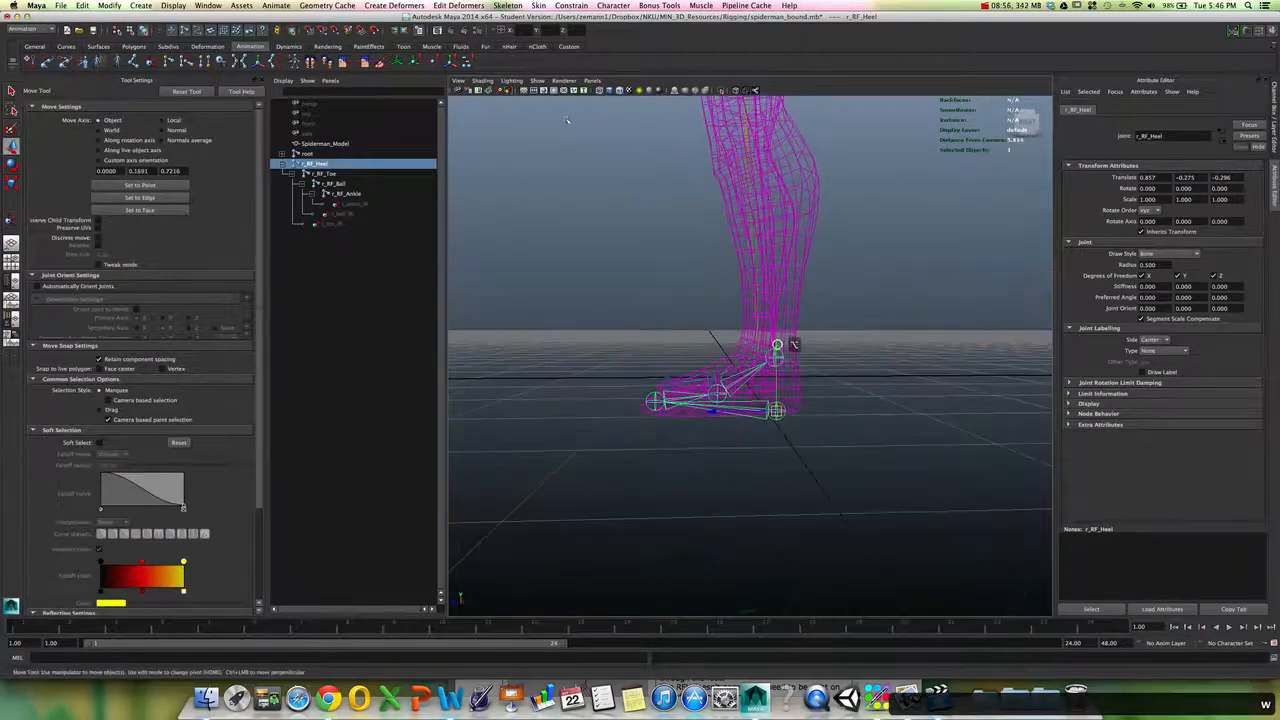
- Hide the viewport grid and display the model in shaded mode
left_click(539, 80)
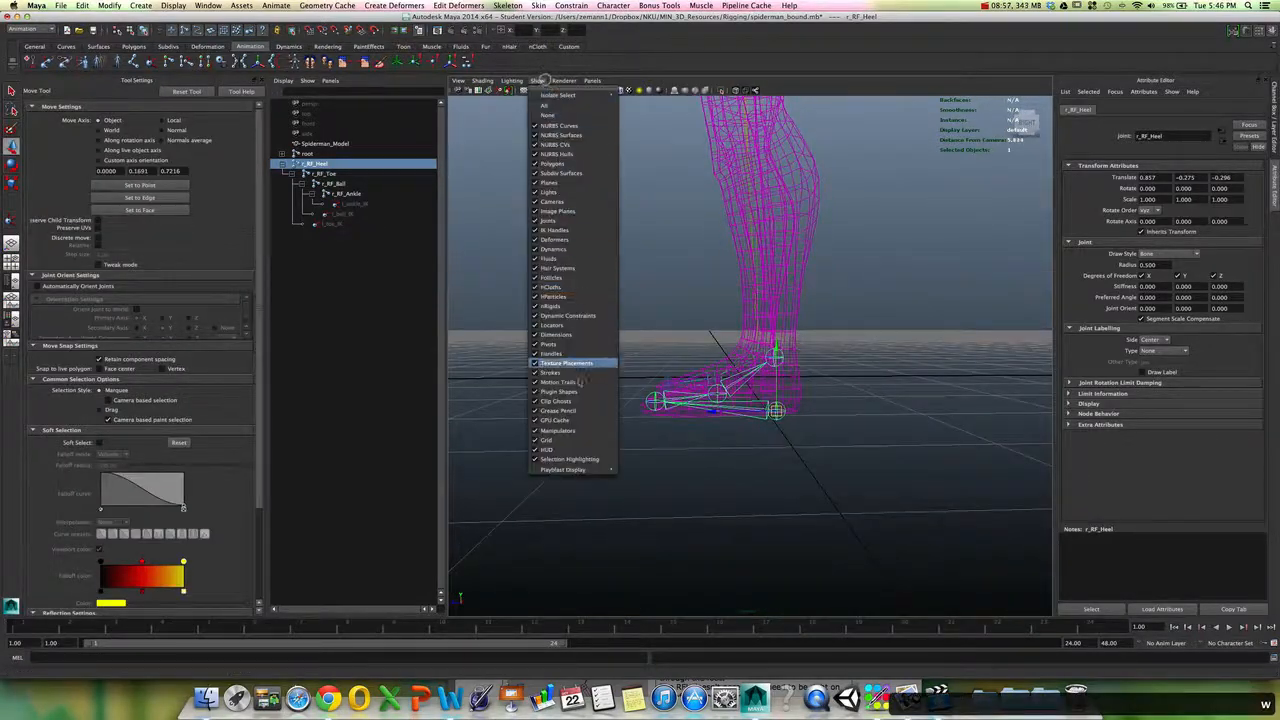
left_click(548, 439)
left_click_drag(571, 437, 720, 451, "alt")
key("5")
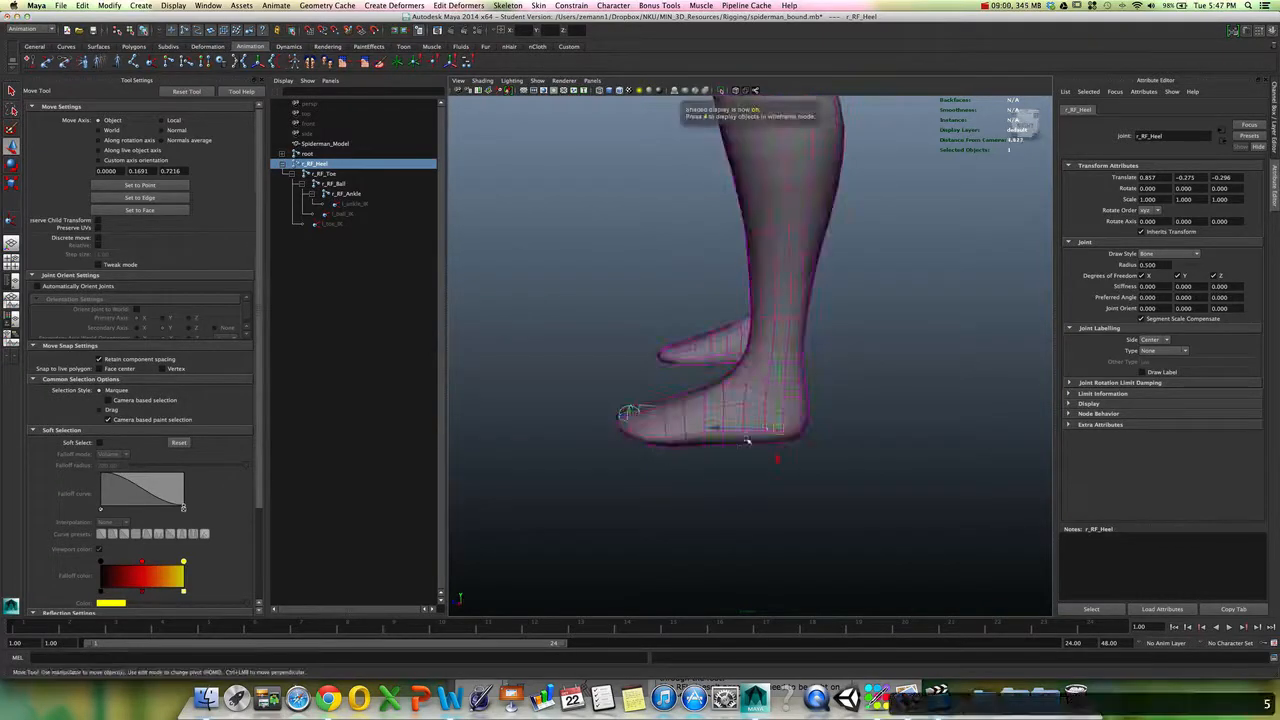
mouse_move(800, 434)
left_mouse_down("alt")
mouse_move(716, 430)
mouse_move(791, 429)
left_mouse_up("alt")
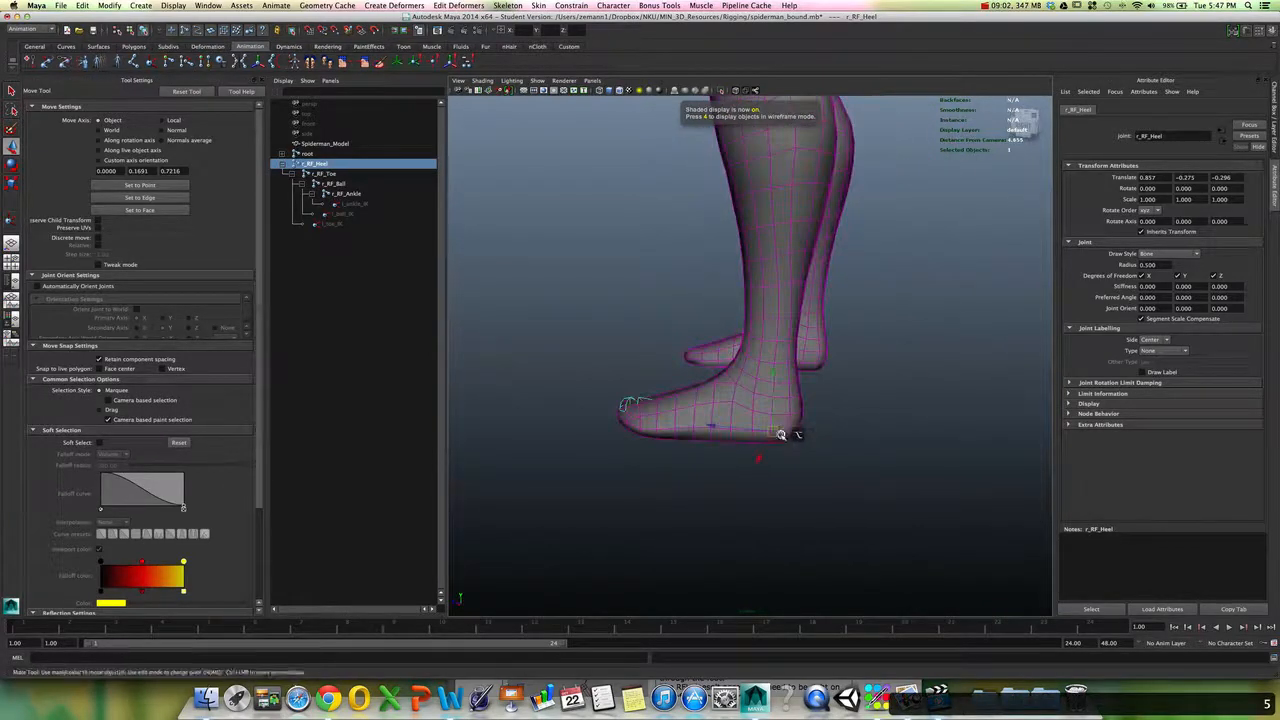
- Test the reverse heel by rotating r_RF_Heel about Y and X, and undo the rotations
key("e")
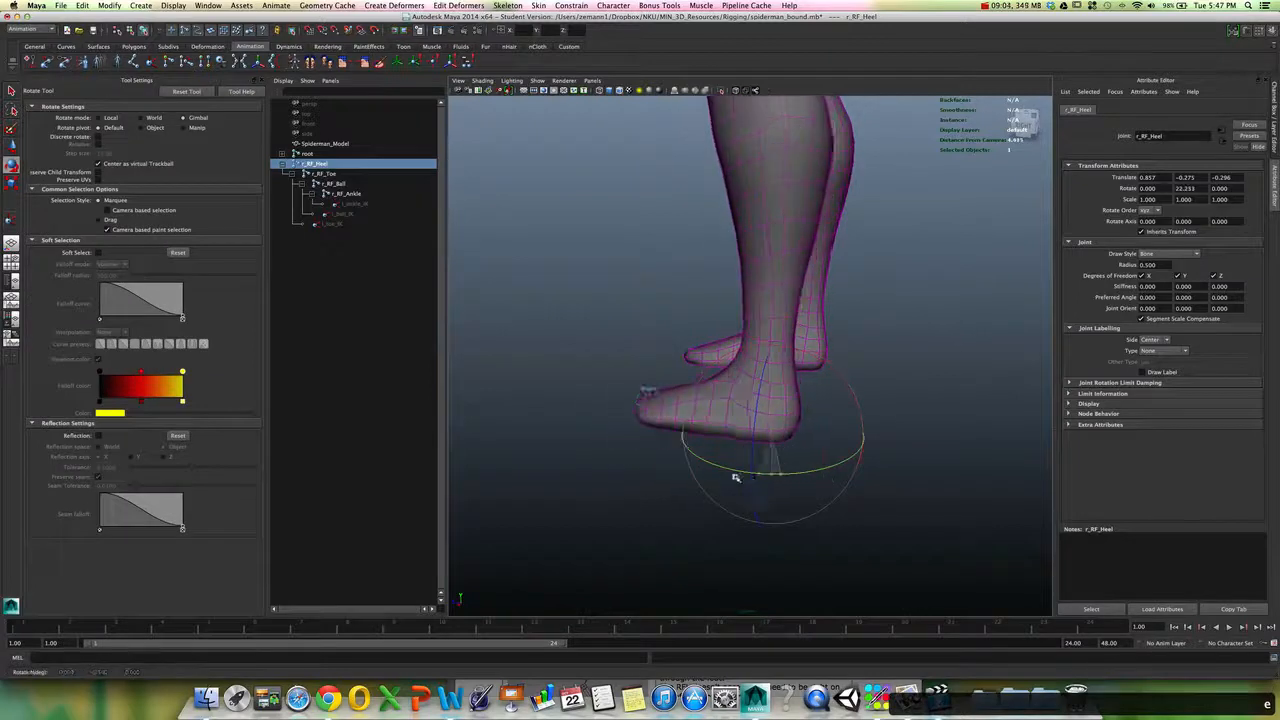
left_click_drag(774, 476, 704, 480)
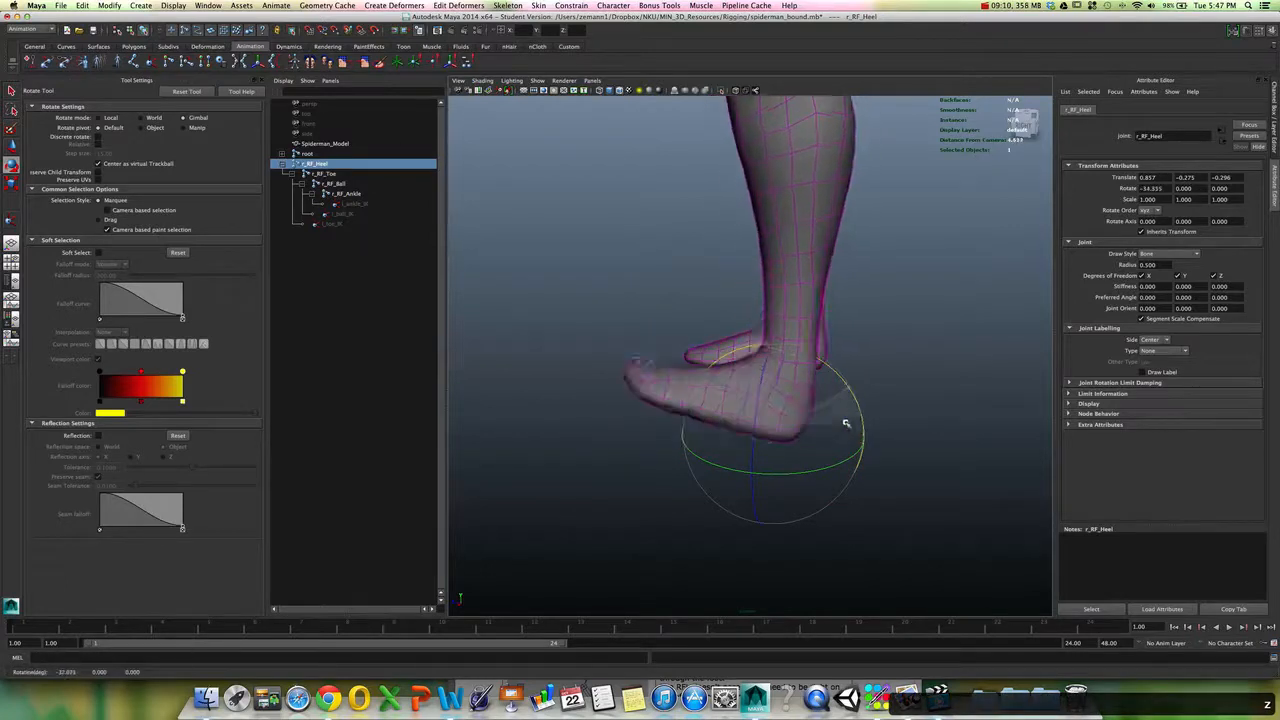
left_click_drag(845, 423, 836, 440)
key("z")
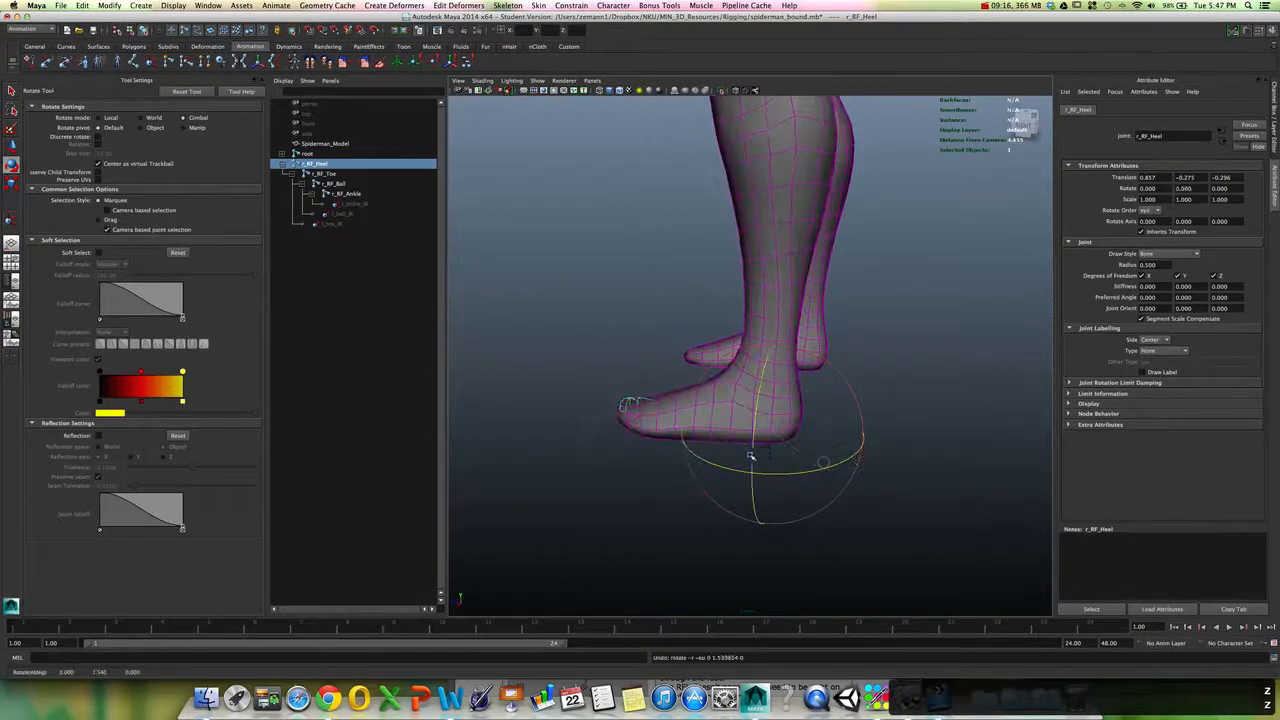
key("z")
key("q")
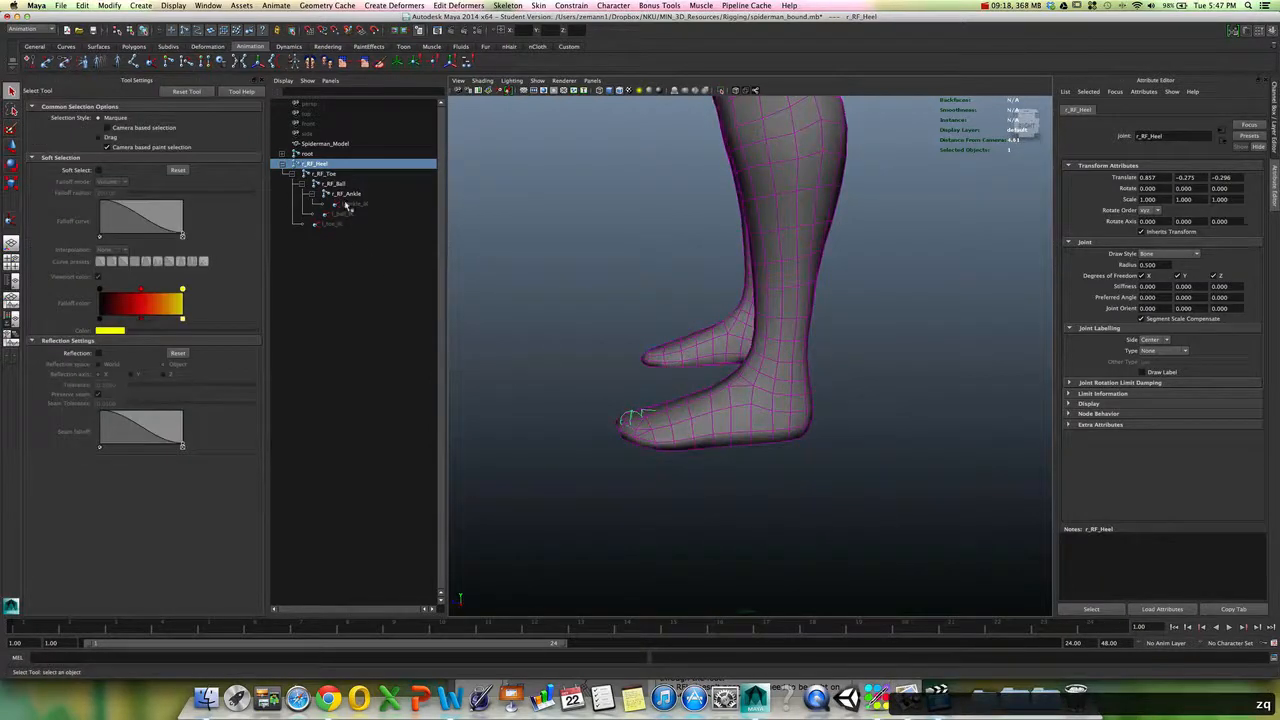
- Test the reverse toe by rotating r_RF_Toe about X and Y, checking the leg from behind and in front
left_click(325, 173)
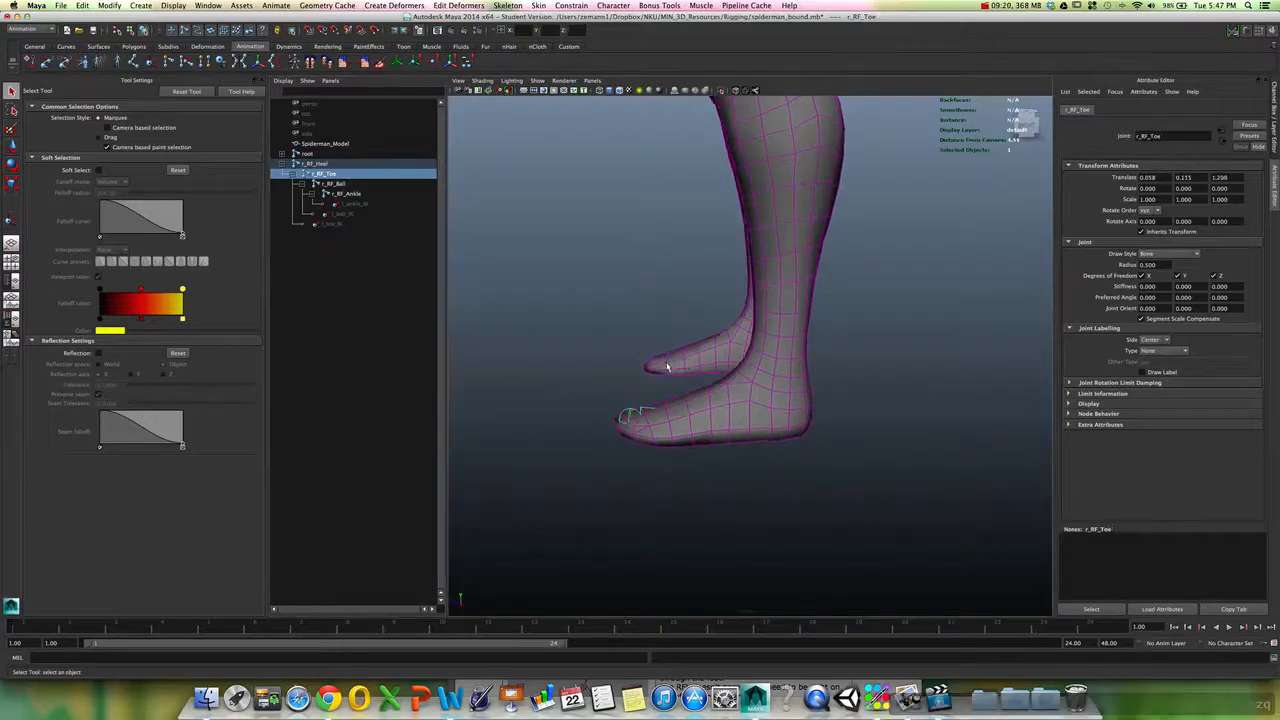
key("e")
mouse_move(662, 358)
left_mouse_down()
mouse_move(651, 323)
mouse_move(680, 363)
mouse_move(656, 355)
left_mouse_up()
middle_click_drag(806, 383, 774, 390)
scroll(733, 440, "down", 2)
left_click_drag(722, 427, 834, 431)
right_click_drag(834, 431, 720, 414, "alt")
middle_click_drag(720, 414, 750, 456, "alt")
left_click_drag(750, 456, 743, 454, "alt")
right_click_drag(803, 446, 780, 489, "alt")
left_click_drag(780, 489, 797, 483, "alt")
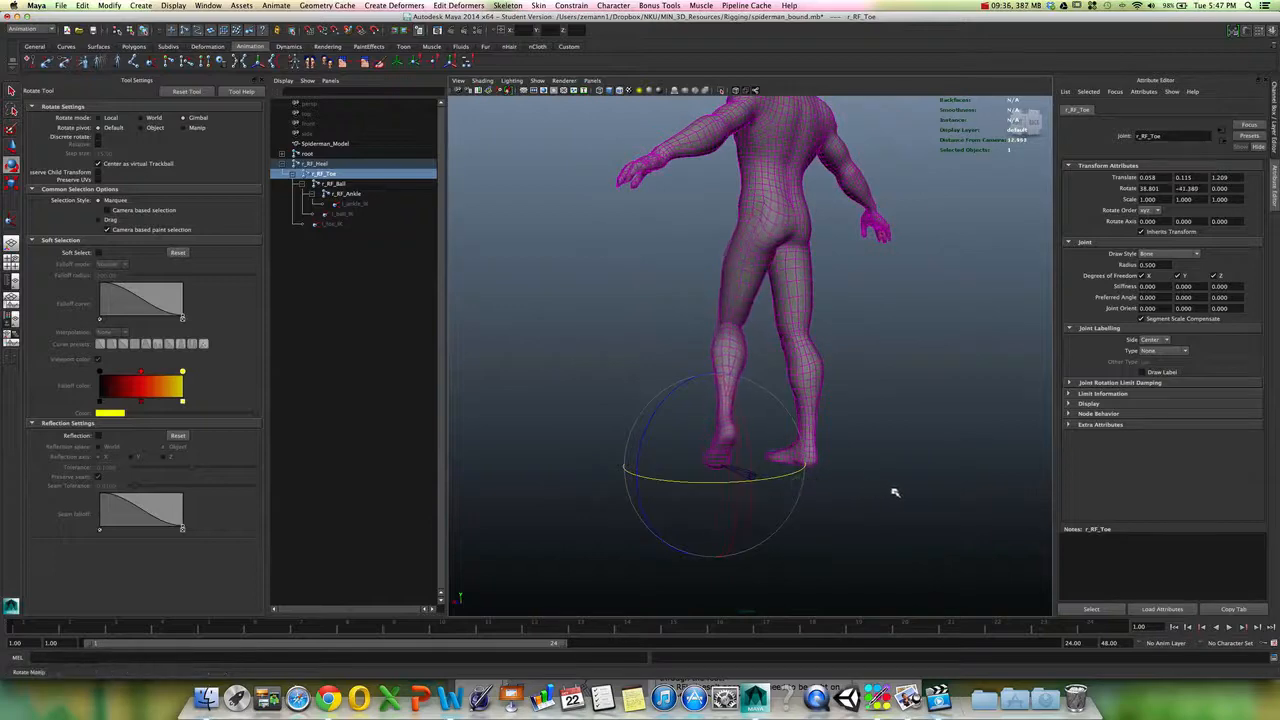
left_click_drag(866, 497, 945, 505, "alt")
middle_click_drag(949, 503, 963, 508)
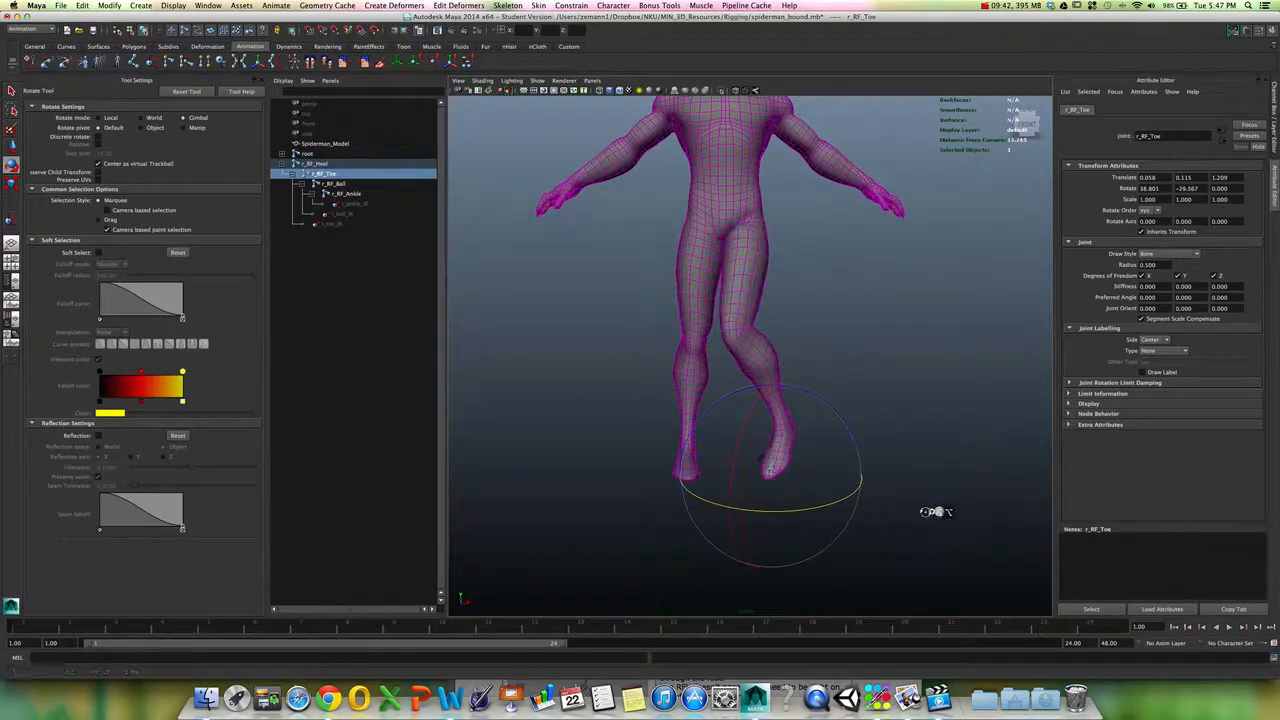
- Undo the test rotations of the r_RF_Toe joint
key("z")
key("z")
key("z")
key("z")
left_click_drag(937, 512, 893, 505, "alt")
key("z")
- Rotate the r_RF_Ball joint about X by about 37 degrees to lift the heel
left_click(340, 186)
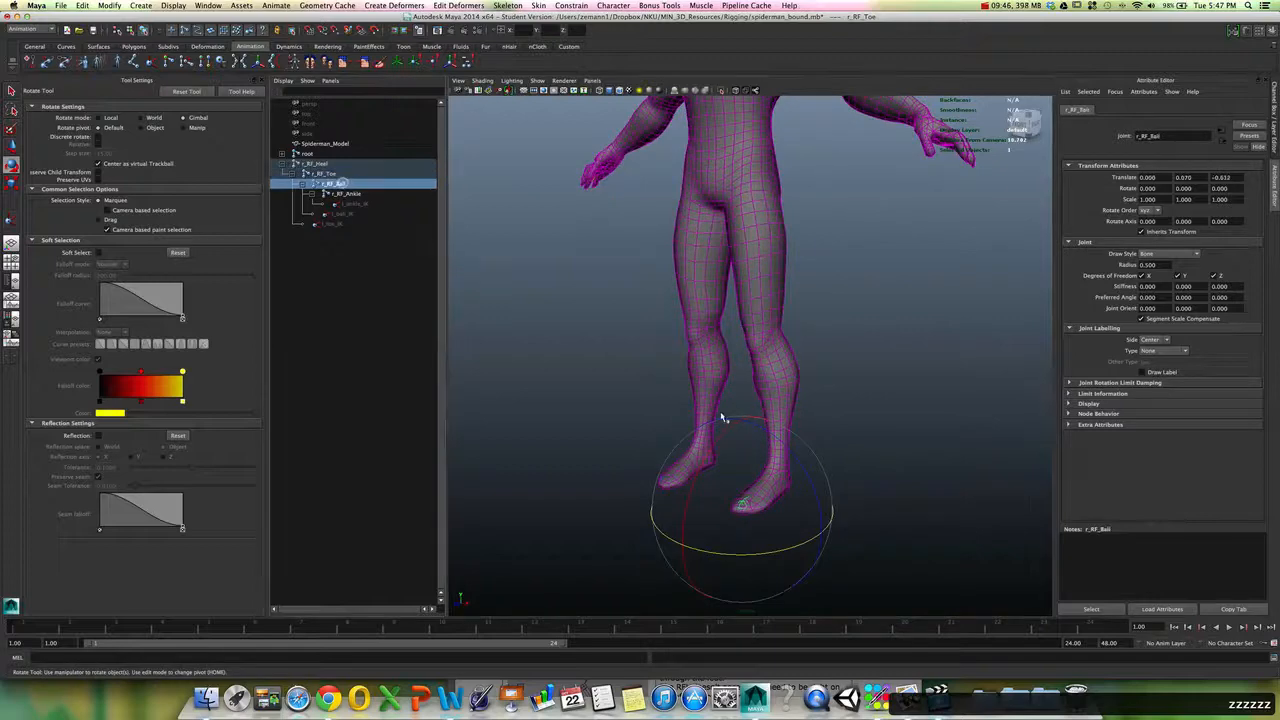
middle_click_drag(735, 503, 732, 421, "alt")
left_click(700, 386)
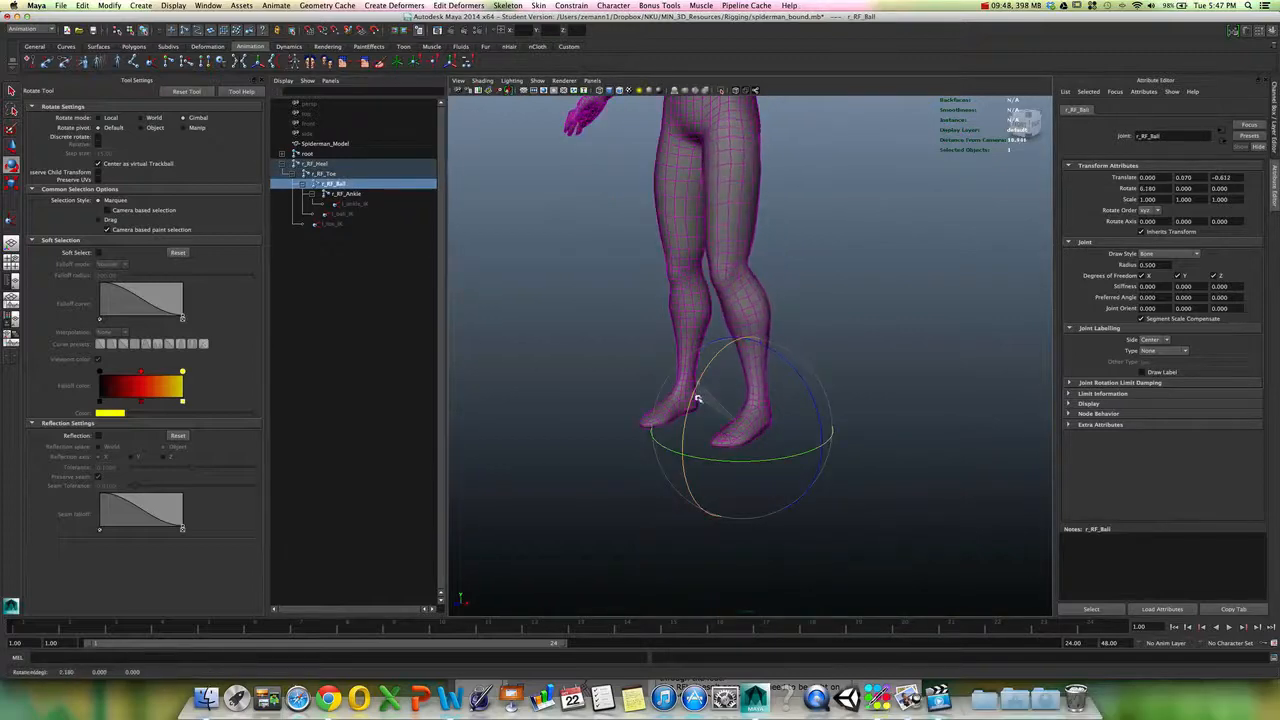
left_click_drag(686, 439, 688, 443)
left_click_drag(702, 441, 848, 446, "alt")
- Test rotating r_RF_Ball about its other axes, undoing each rotation
left_click(758, 397)
key("z")
left_click_drag(764, 421, 766, 450)
key("z")
mouse_move(892, 480)
middle_mouse_down()
mouse_move(899, 471)
mouse_move(882, 482)
middle_mouse_up()
key("z")
- Test rotating the r_RF_Ankle joint and undo the rotation
left_click(345, 194)
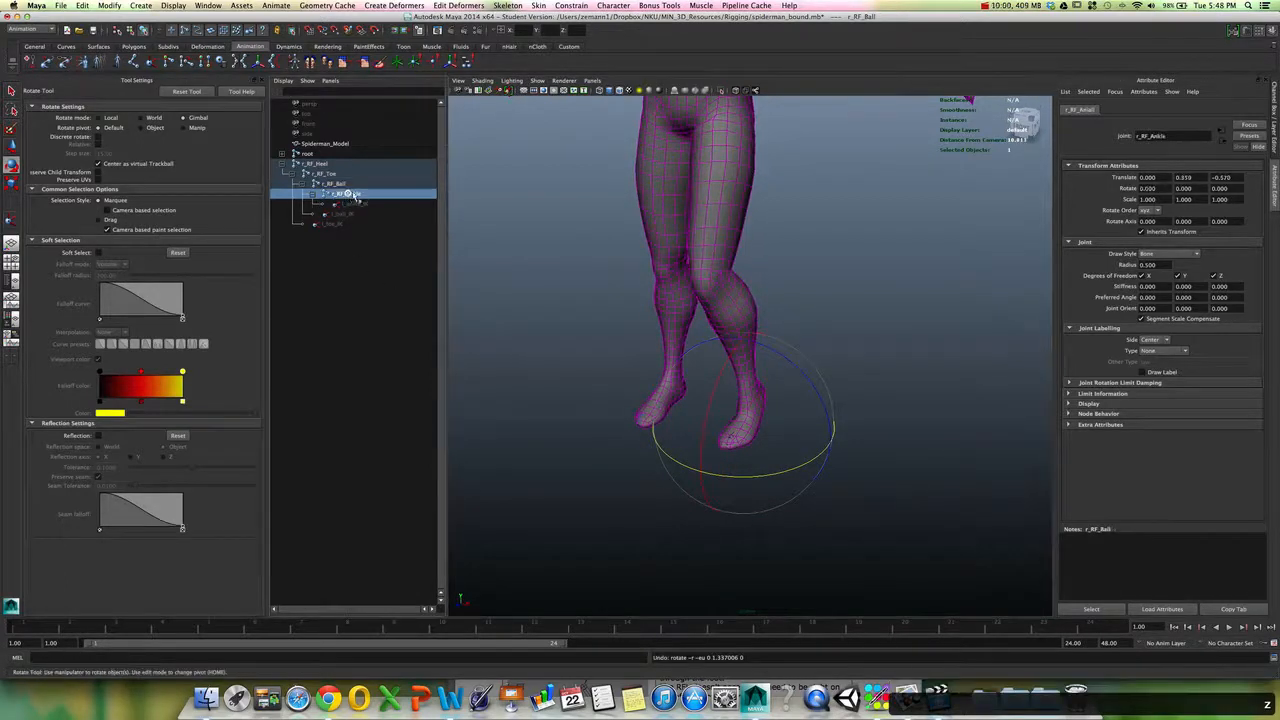
mouse_move(714, 374)
left_mouse_down()
mouse_move(712, 398)
mouse_move(727, 368)
mouse_move(714, 383)
left_mouse_up()
key("z")
- Move the r_RF_Heel joint to about 0.801, 0.598, -0.733 to lift the whole left foot
left_click_drag(886, 426, 814, 414, "alt")
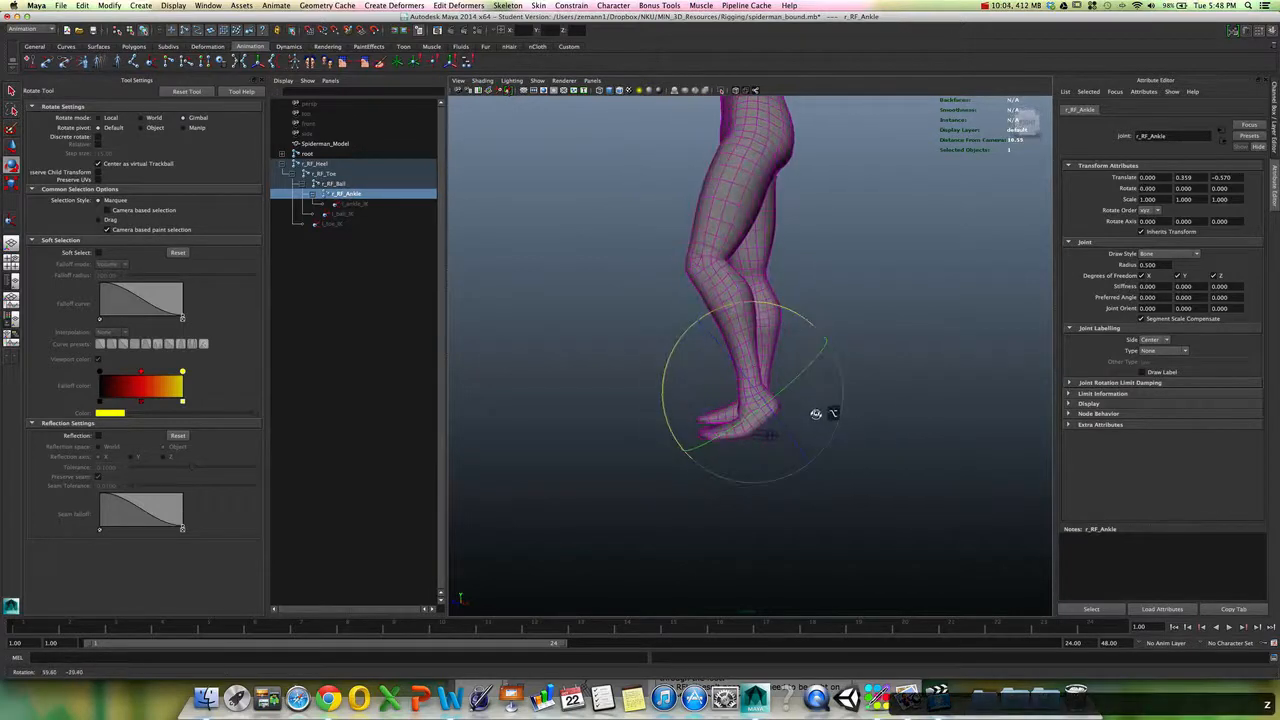
right_click_drag(814, 414, 901, 447, "alt")
left_click_drag(871, 452, 846, 466, "alt")
key("q")
left_click(776, 464)
key("w")
left_click_drag(779, 462, 759, 394)
left_click_drag(834, 441, 917, 440)
- Rotate the r_RF_Ball joint of the lifted foot about X to about 55 degrees
left_click(342, 193)
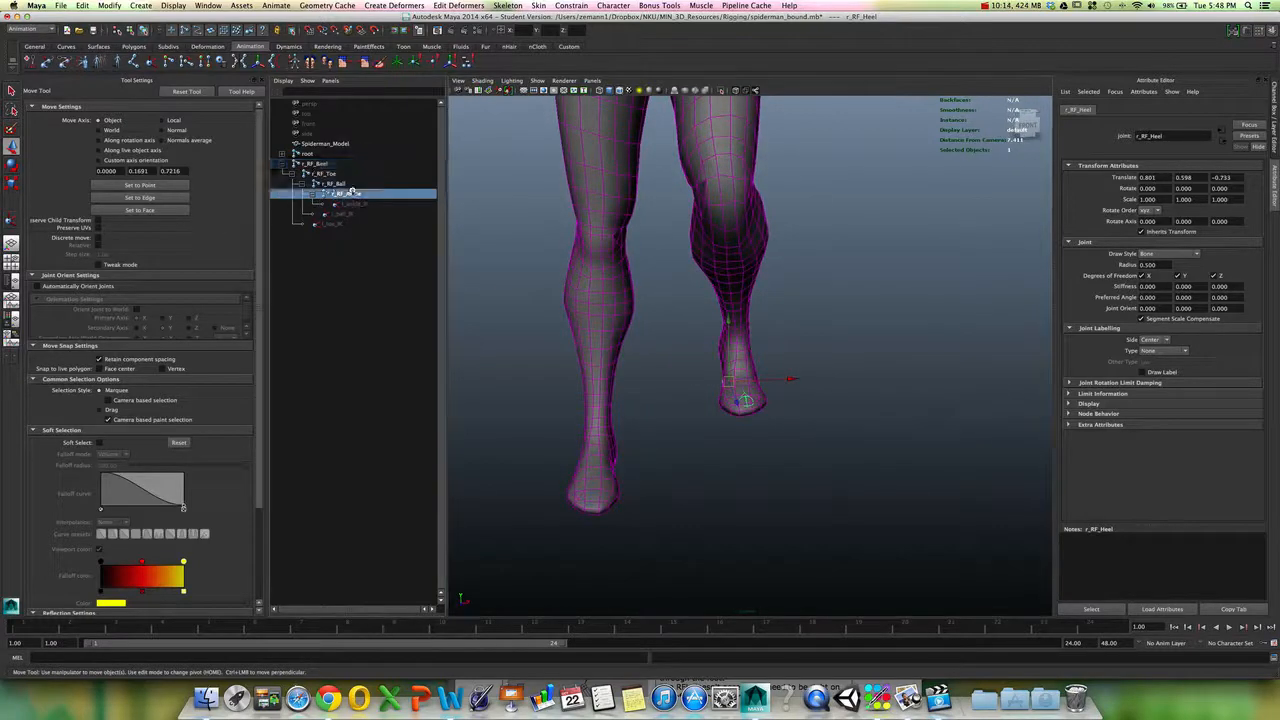
left_click(348, 184)
left_click_drag(841, 399, 765, 415, "alt")
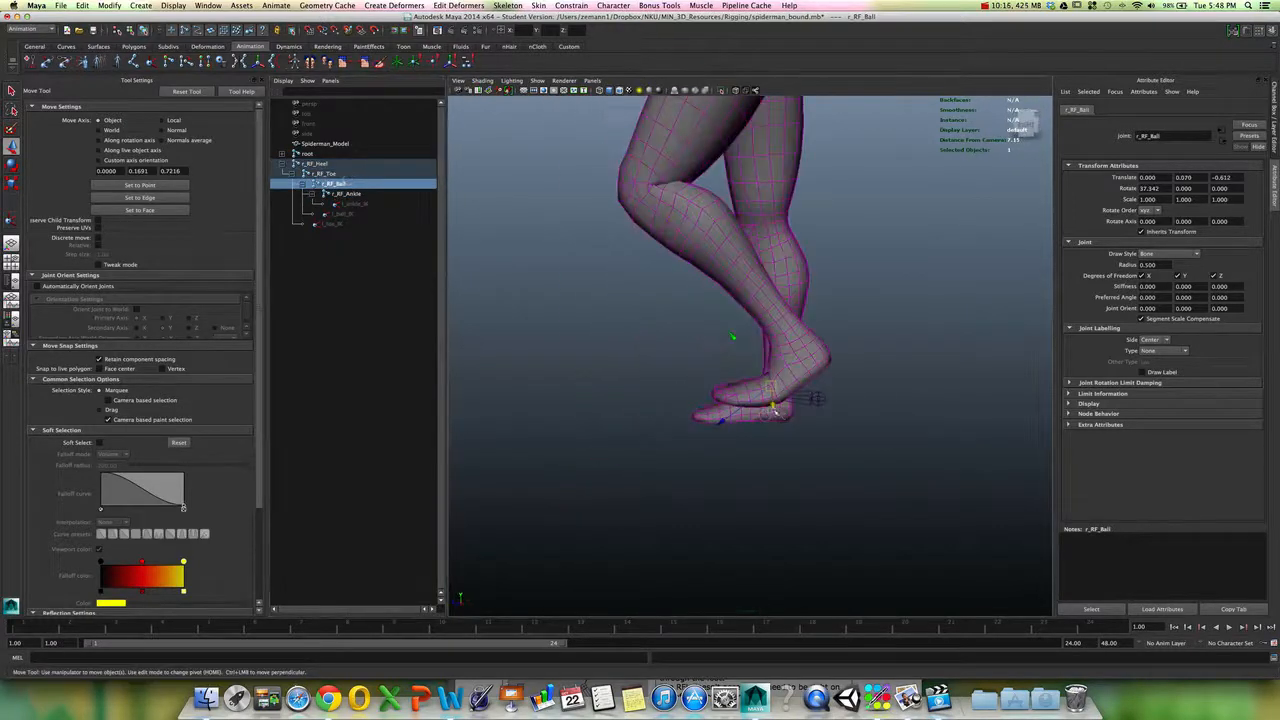
key("e")
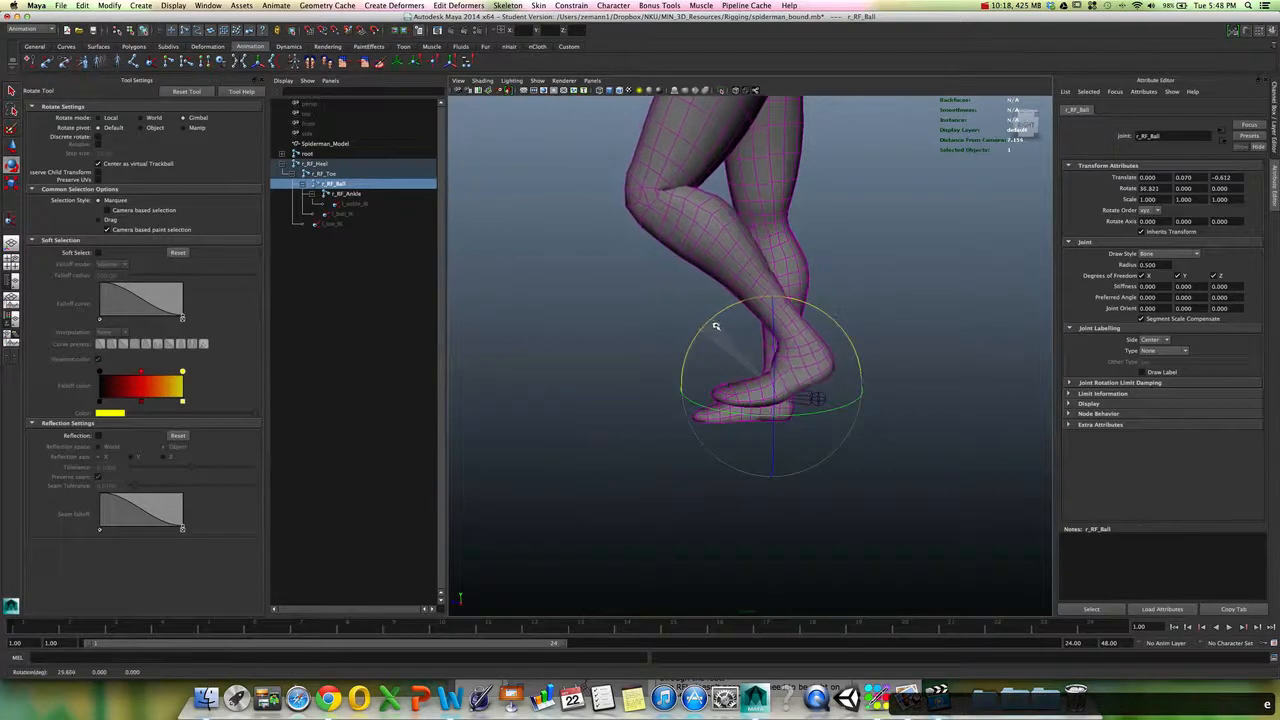
left_click_drag(729, 324, 707, 338)
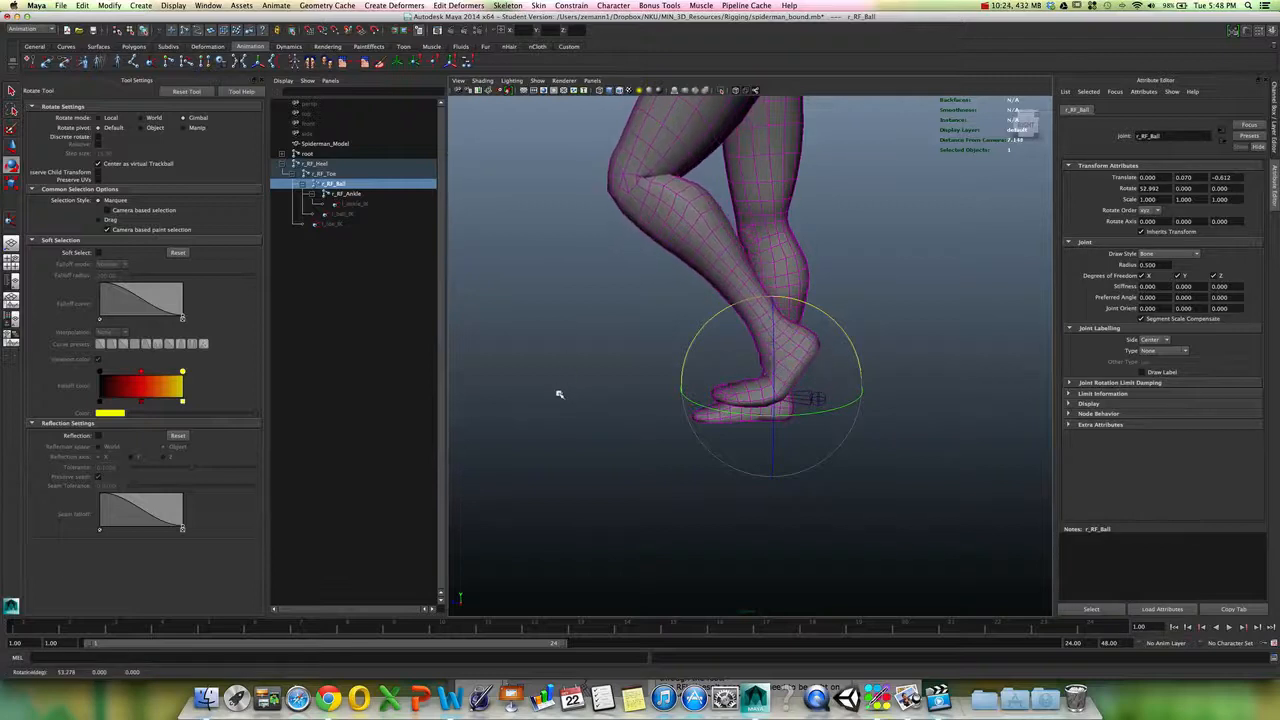
left_click_drag(559, 394, 606, 391)
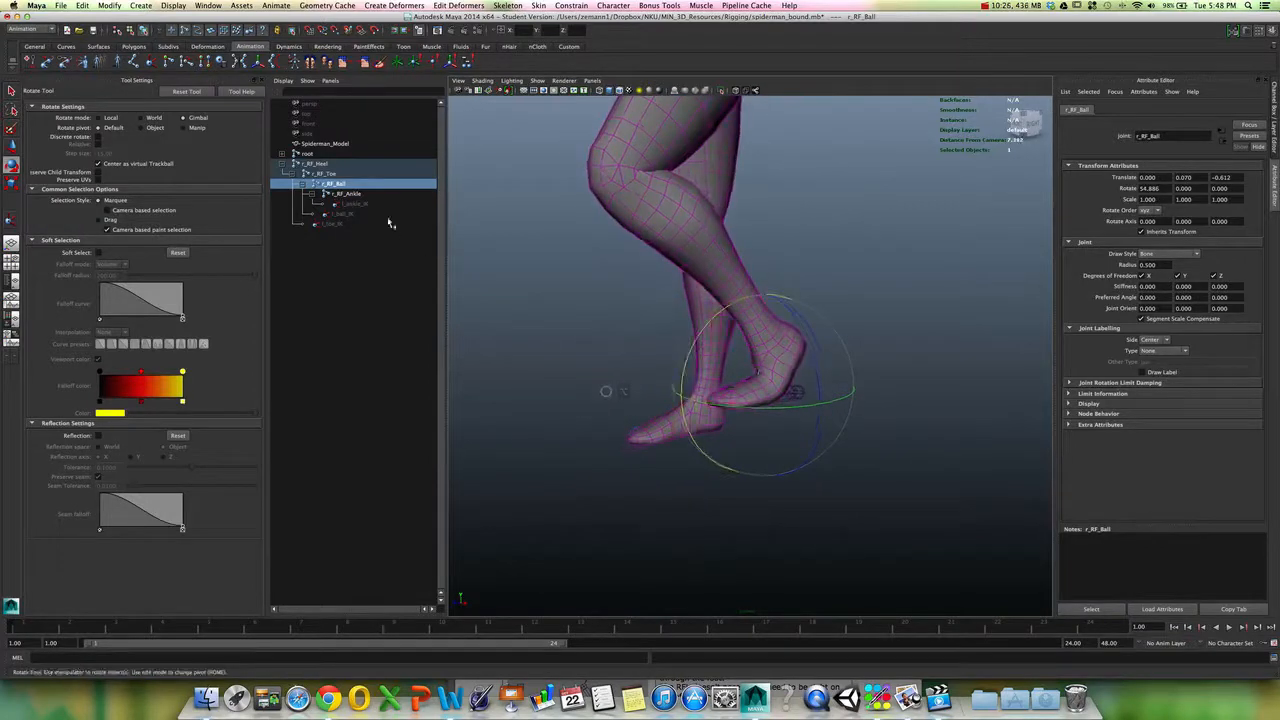
- Rotate the r_RF_Toe joint about Y to about 47.5 degrees
left_click(372, 174)
left_click_drag(729, 421, 790, 459)
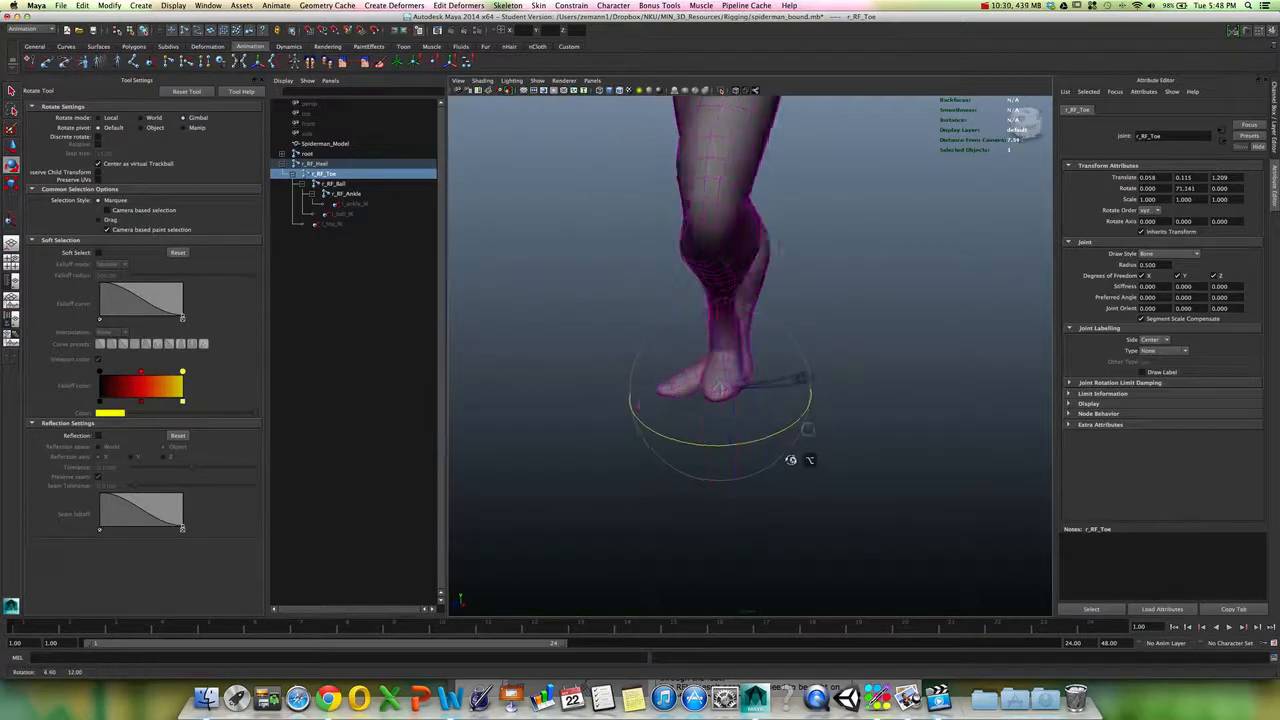
left_click_drag(905, 490, 659, 494)
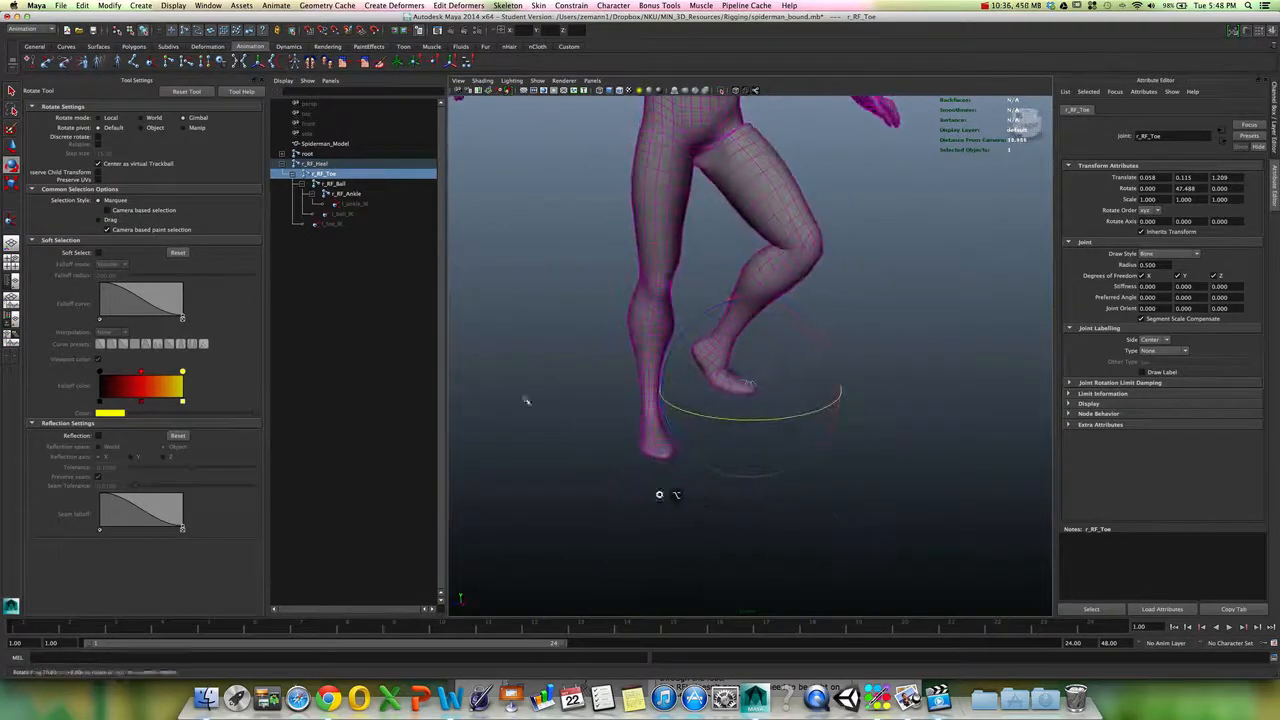
- Rotate the r_RF_Heel joint about Y to about 14.1 degrees to turn the lifted left foot
left_click(330, 164)
left_click_drag(700, 376, 686, 386, "alt")
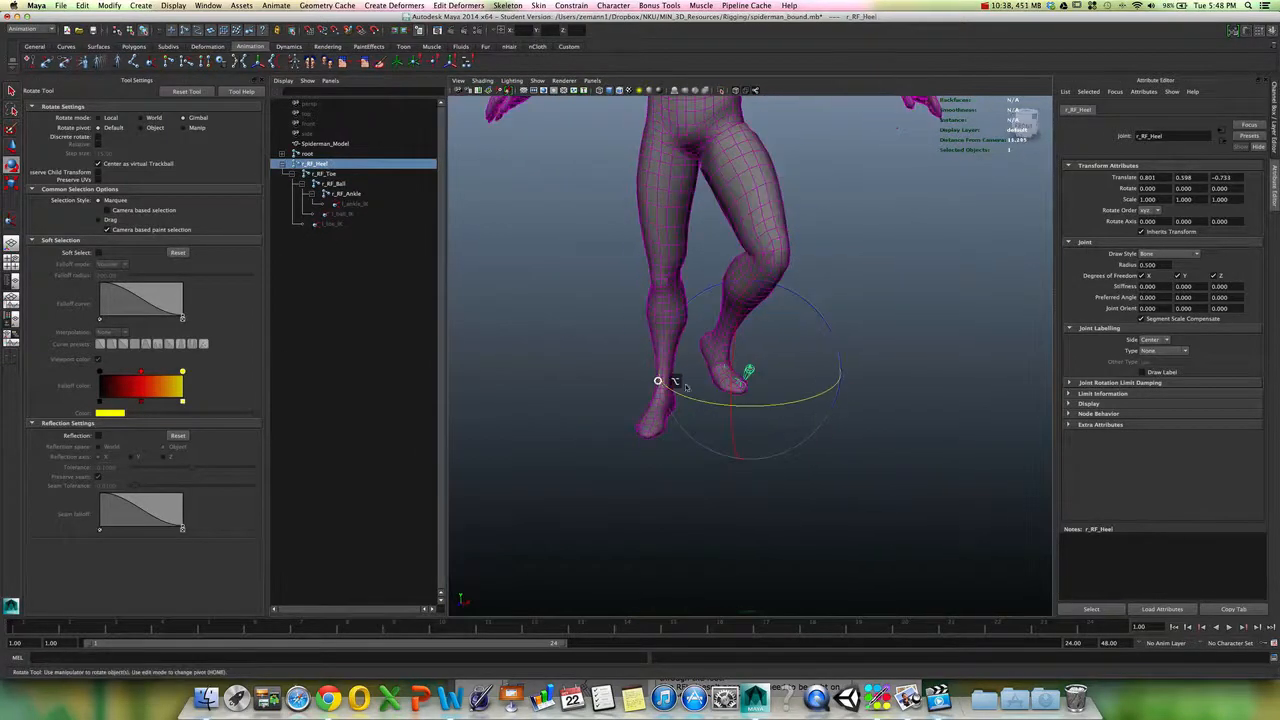
left_click_drag(788, 409, 744, 392)
key("w")
- Test rotating the r_RF_Ball joint of the turned foot and undo the rotation
left_click(362, 183)
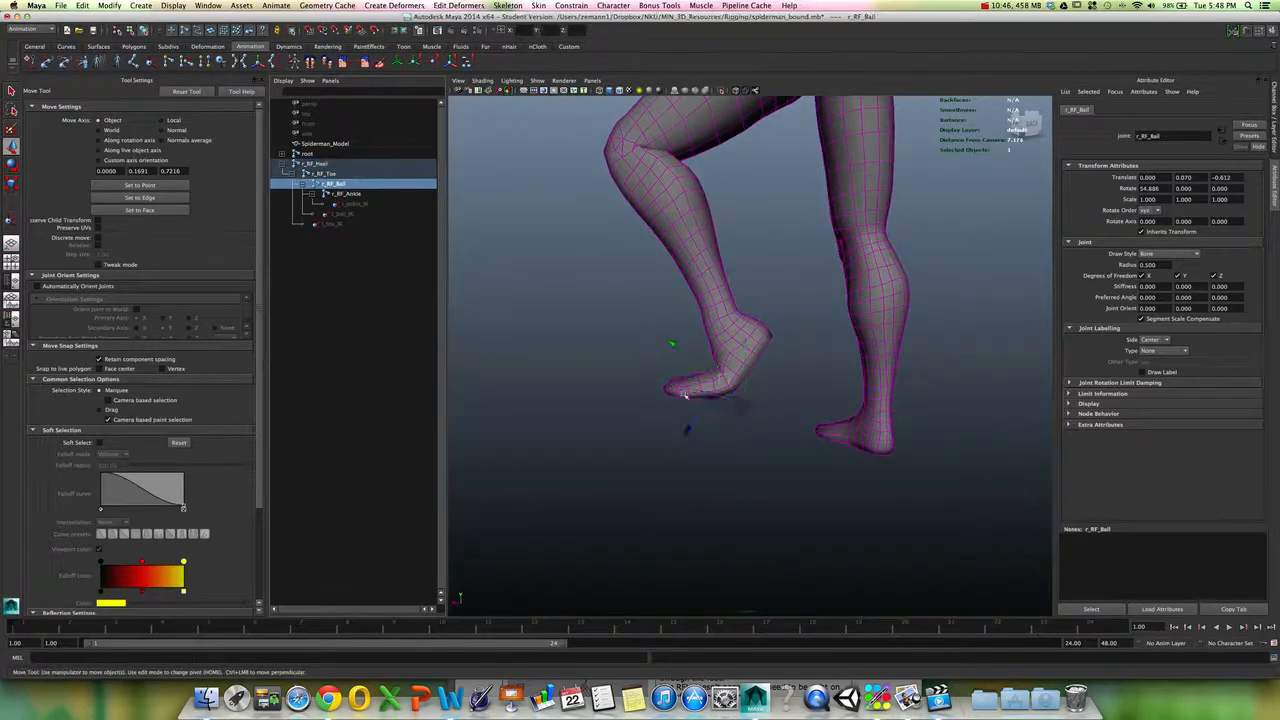
key("e")
left_click_drag(757, 397, 718, 420)
key("z")
- Rotate the r_RF_Toe joint to about 14.4 degrees in Y and about 17.4 degrees in Z
left_click(340, 175)
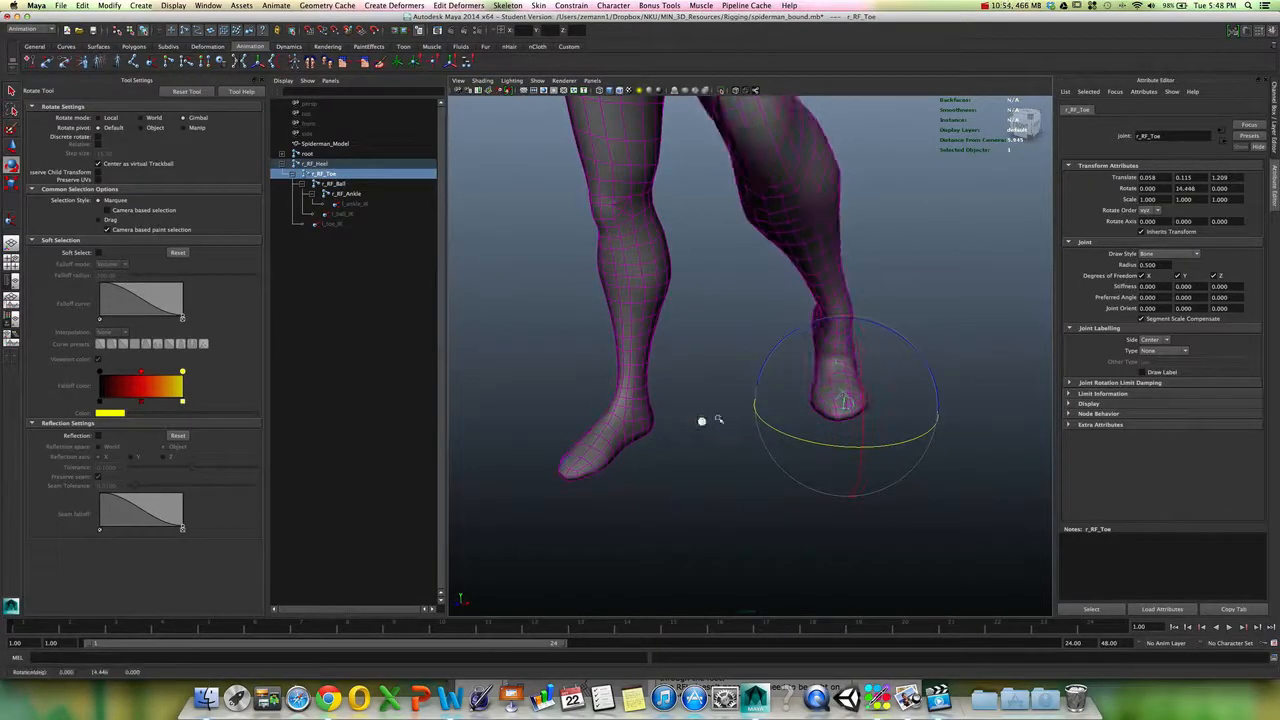
left_click_drag(773, 349, 787, 382)
left_click(322, 163)
- Rotate the r_RF_Ball joint about X to about 43.3 degrees
left_click(335, 184)
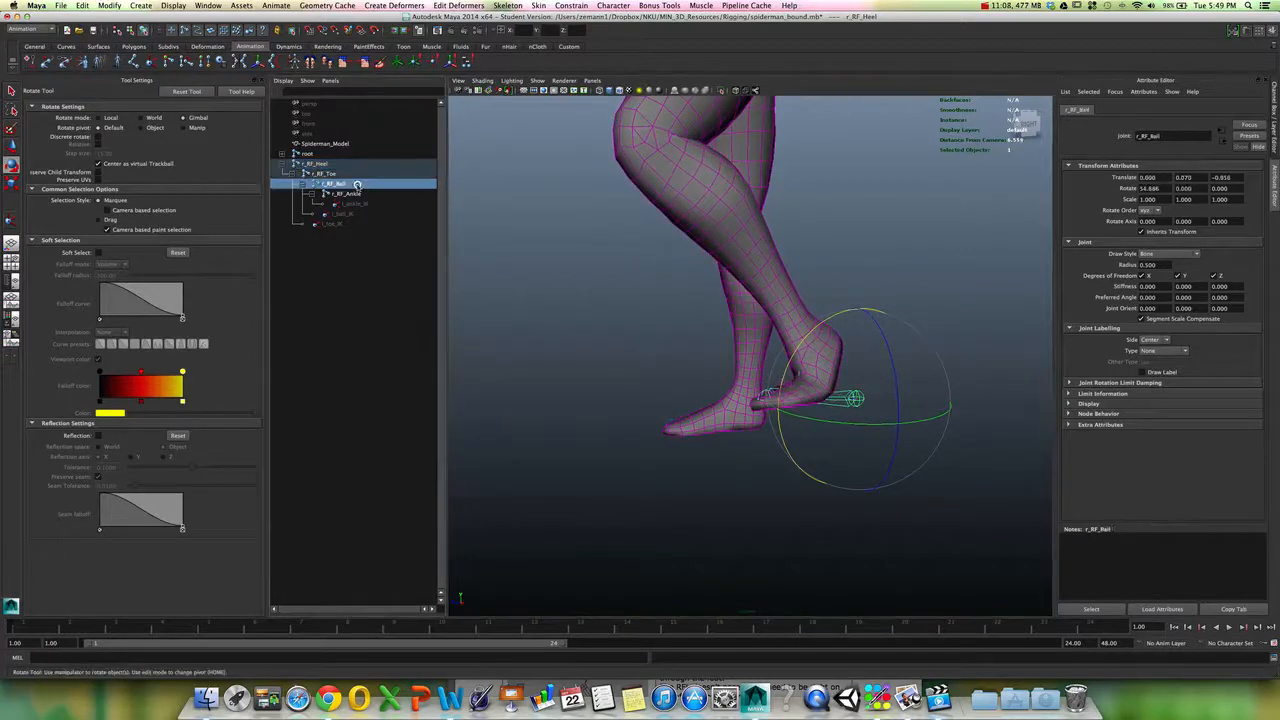
left_click_drag(735, 377, 768, 314)
left_click_drag(728, 376, 737, 463, "alt")
key("w")
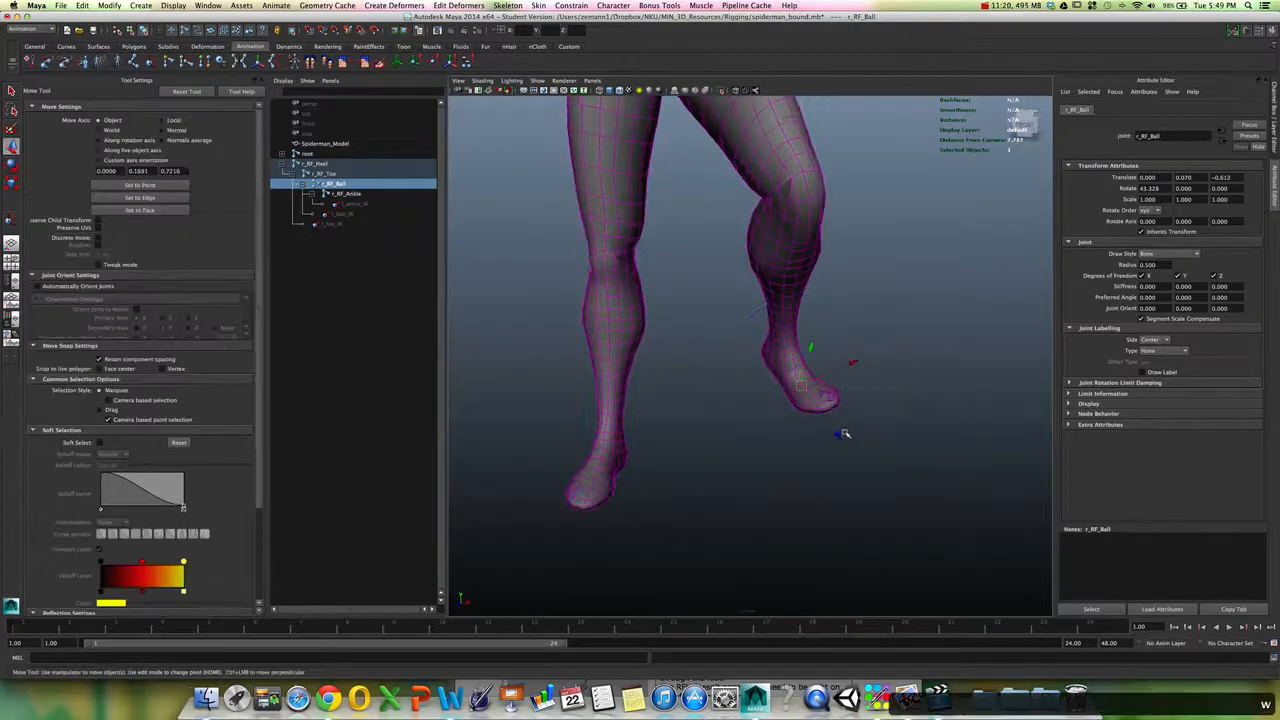
- Try moving the r_RF_Ankle joint and undo the move
left_click(374, 194)
left_click_drag(822, 375, 794, 341, "alt")
key("z")
- Move the r_RF_Heel joint to about 1.114, 0.290, -0.916 to lower the left foot
left_click(341, 163)
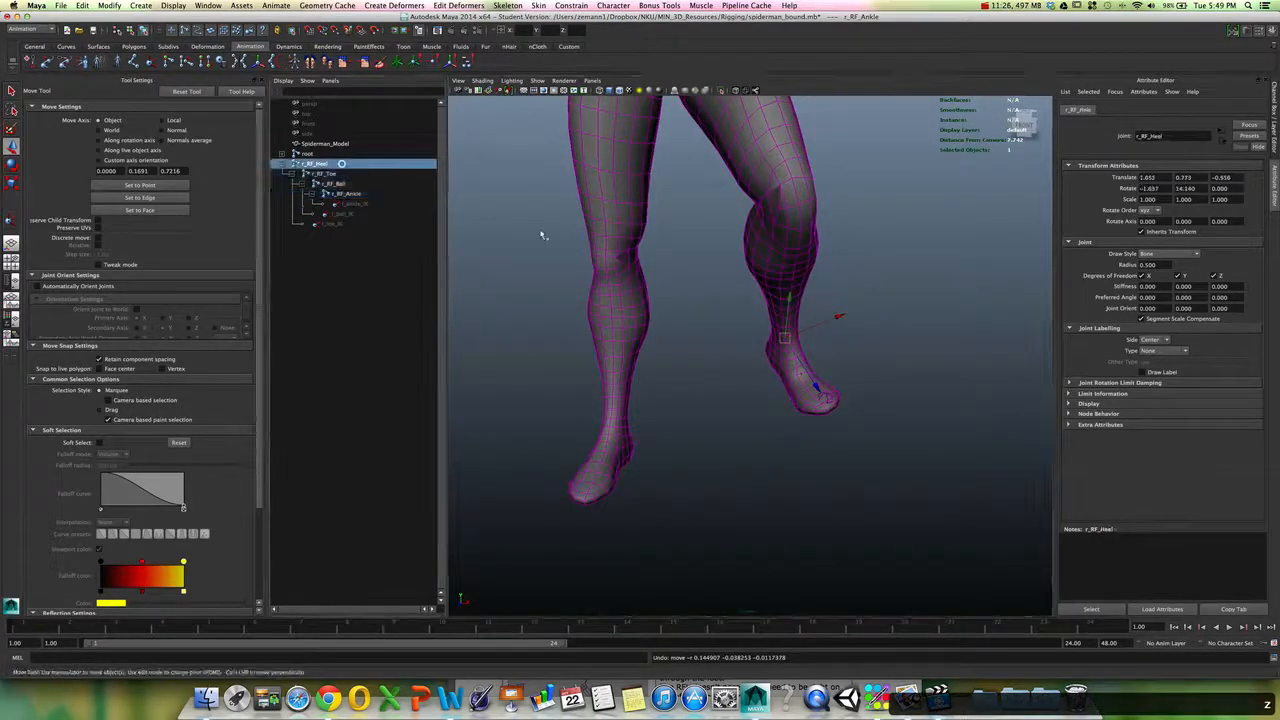
left_click_drag(805, 383, 683, 425)
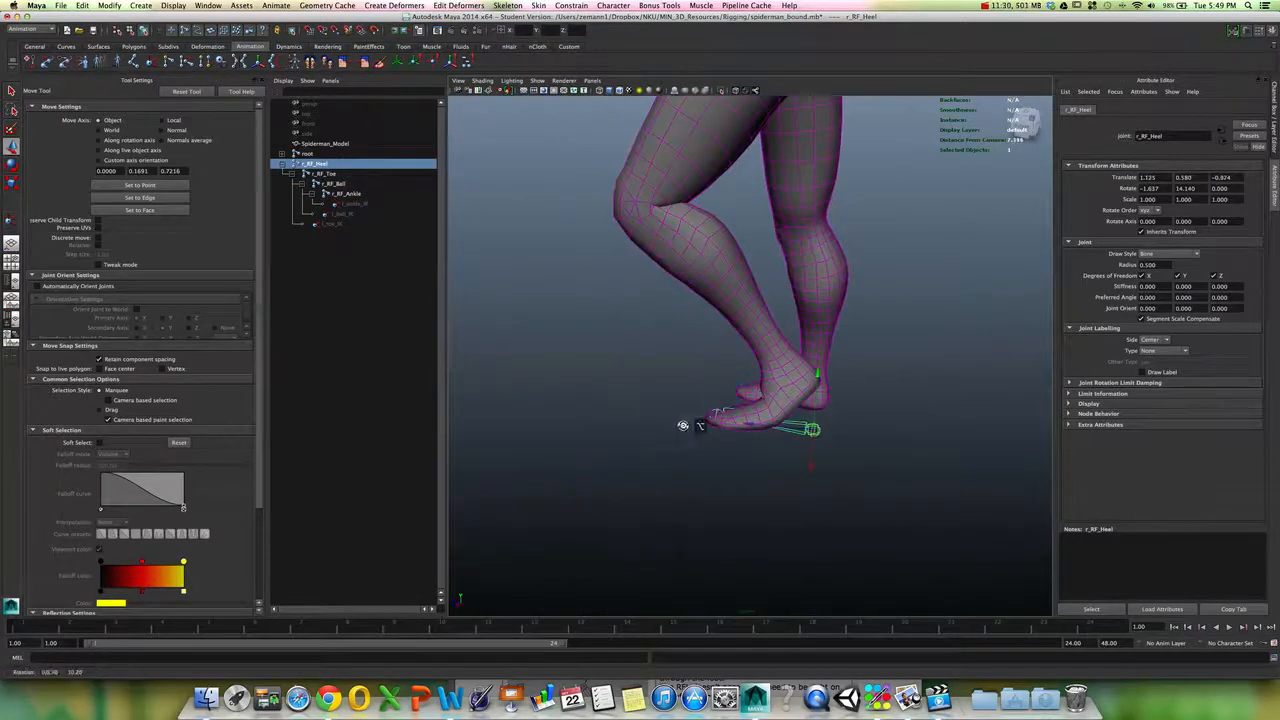
left_click_drag(741, 480, 754, 462, "alt")
middle_click_drag(778, 474, 814, 517)
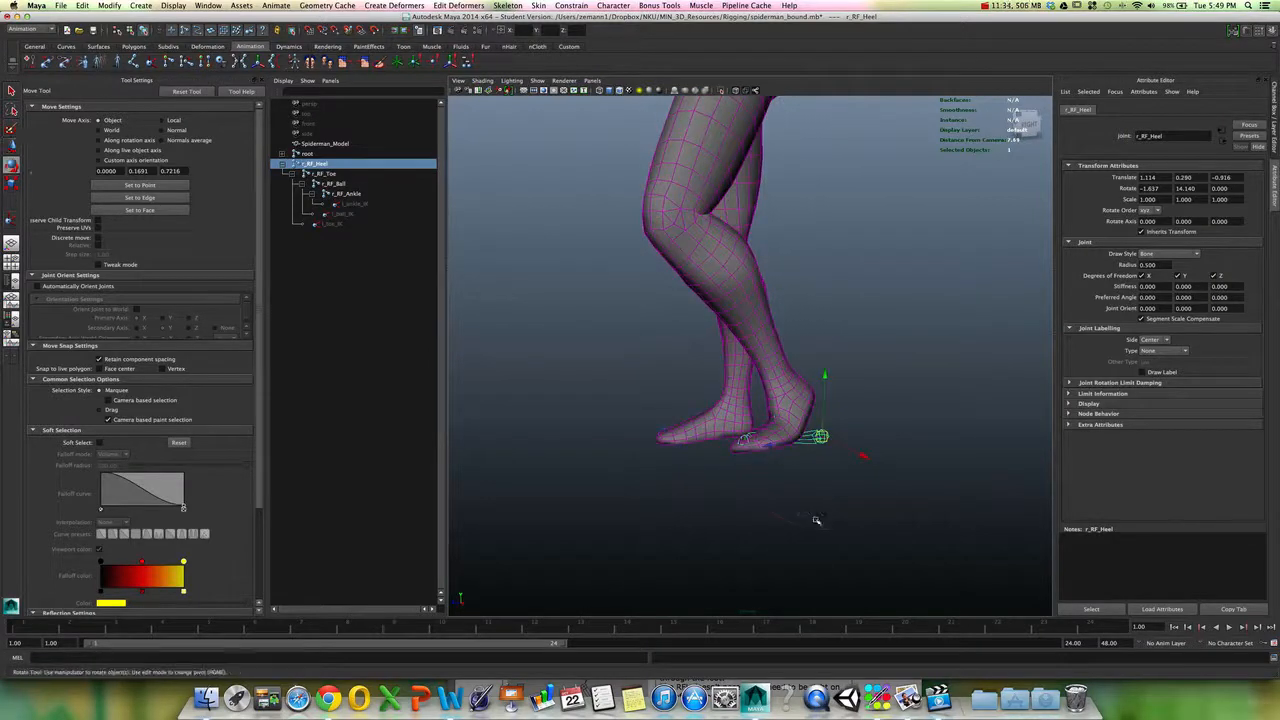
- Rotate the r_RF_Toe joint to about 8.7 degrees in X and the r_RF_Ball joint to about 20.1 degrees in X
key("e")
left_click(327, 173)
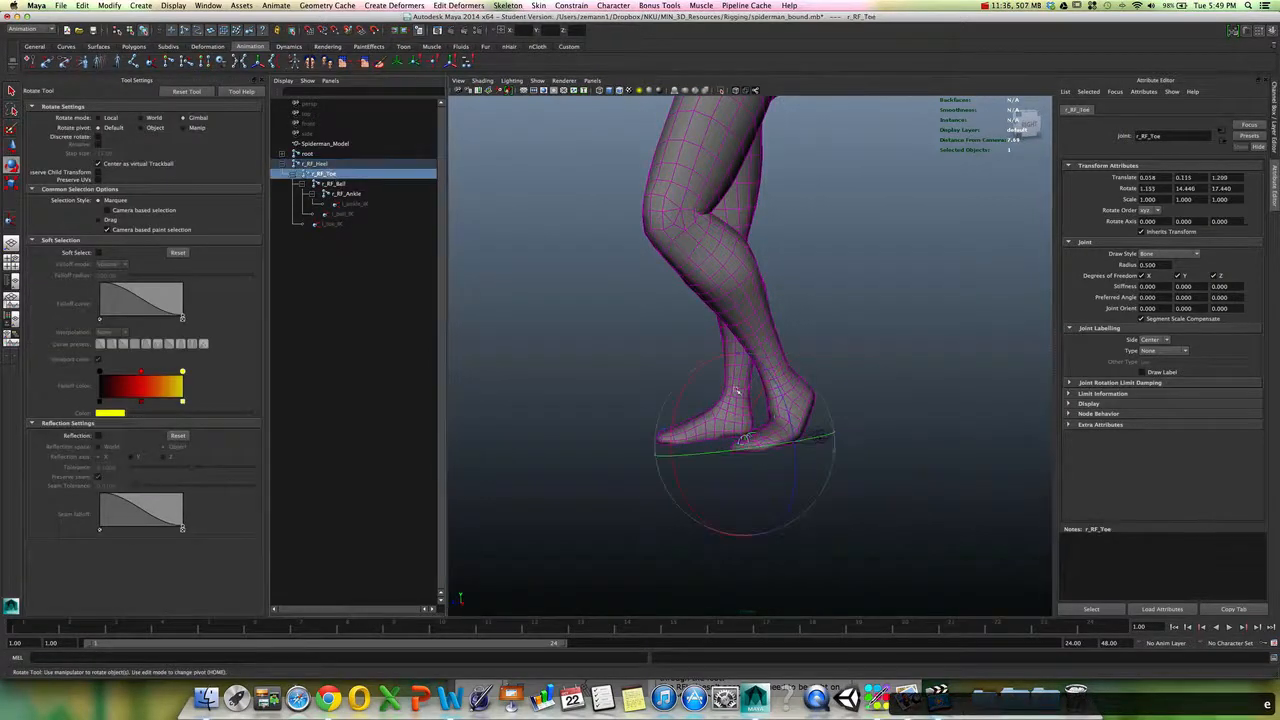
left_click_drag(689, 381, 812, 400)
left_click(335, 183)
- Leave the Rotate tool and switch the viewport to wireframe display to show the left foot's joints
key("q")
right_click_drag(894, 489, 718, 504, "alt")
left_click_drag(731, 505, 694, 509, "alt")
key("4")
right_click_drag(694, 509, 871, 563, "alt")
left_click_drag(871, 563, 818, 381, "alt")
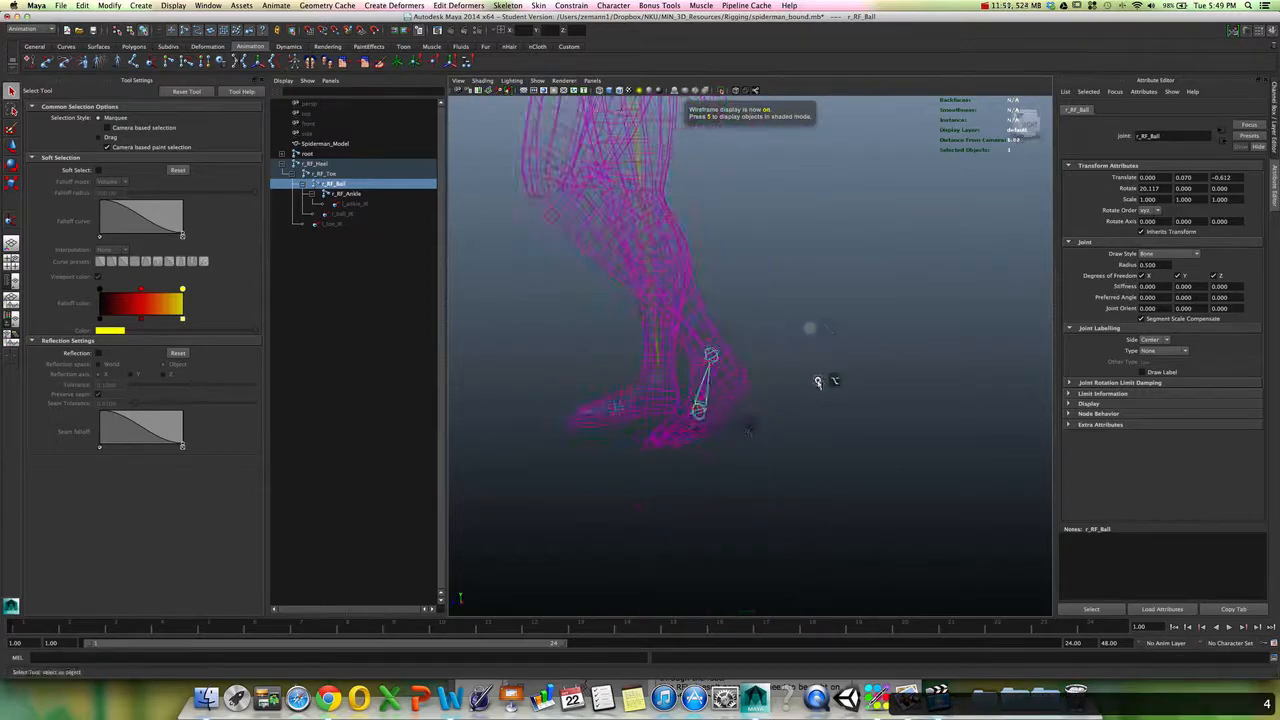
- Select the reverse foot joints one after another to examine the chain from r_RF_Heel to r_RF_Ankle
left_click(745, 428)
left_click_drag(749, 423, 777, 471, "alt")
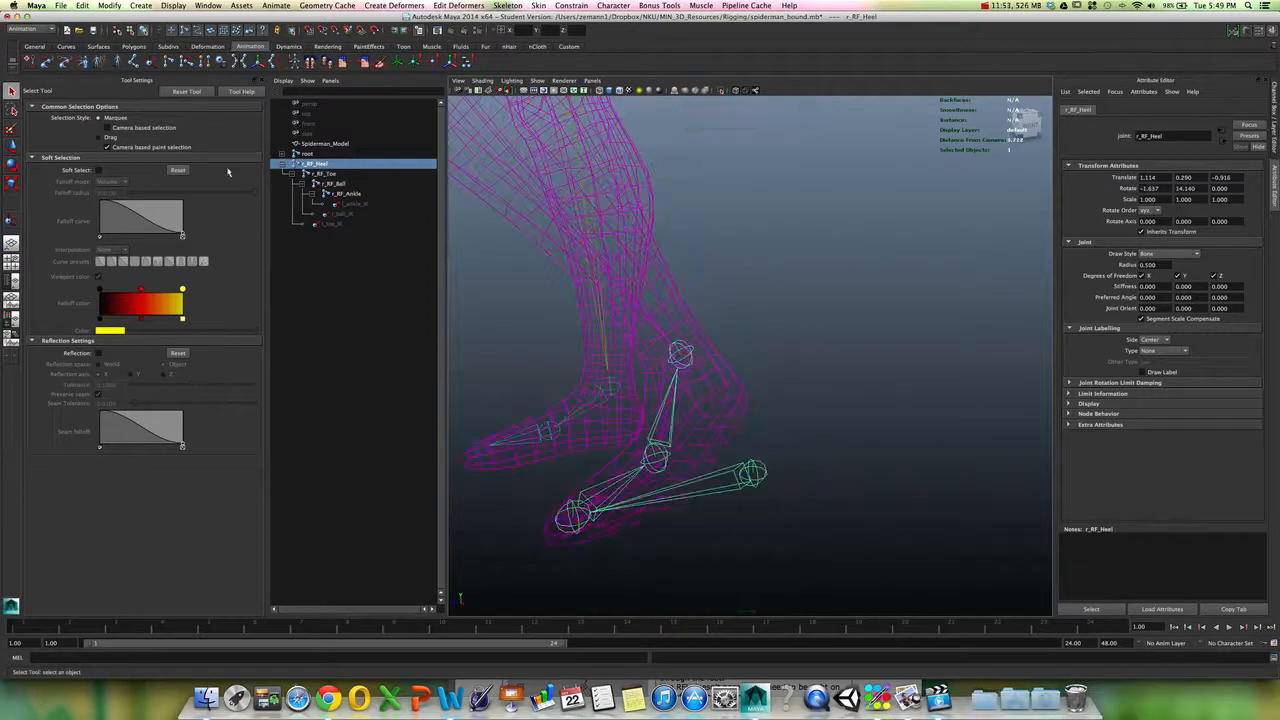
middle_click_drag(309, 170, 343, 173)
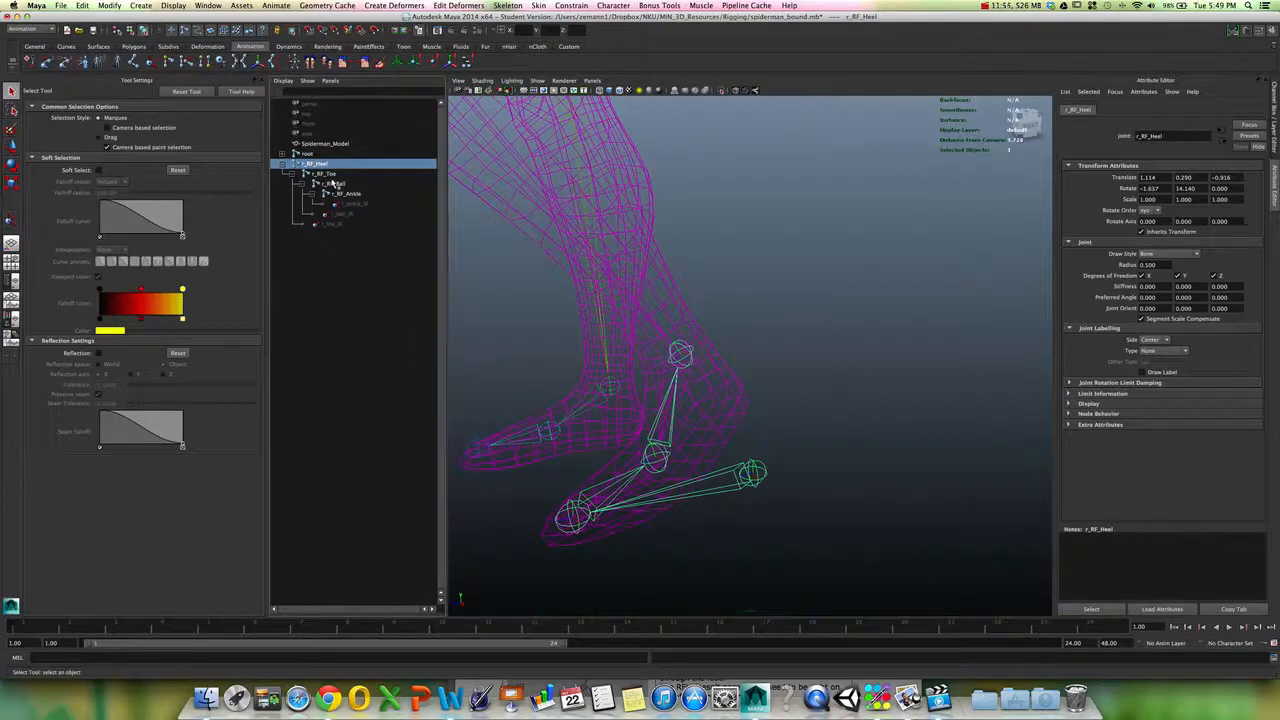
left_click(329, 176)
left_click(357, 194)
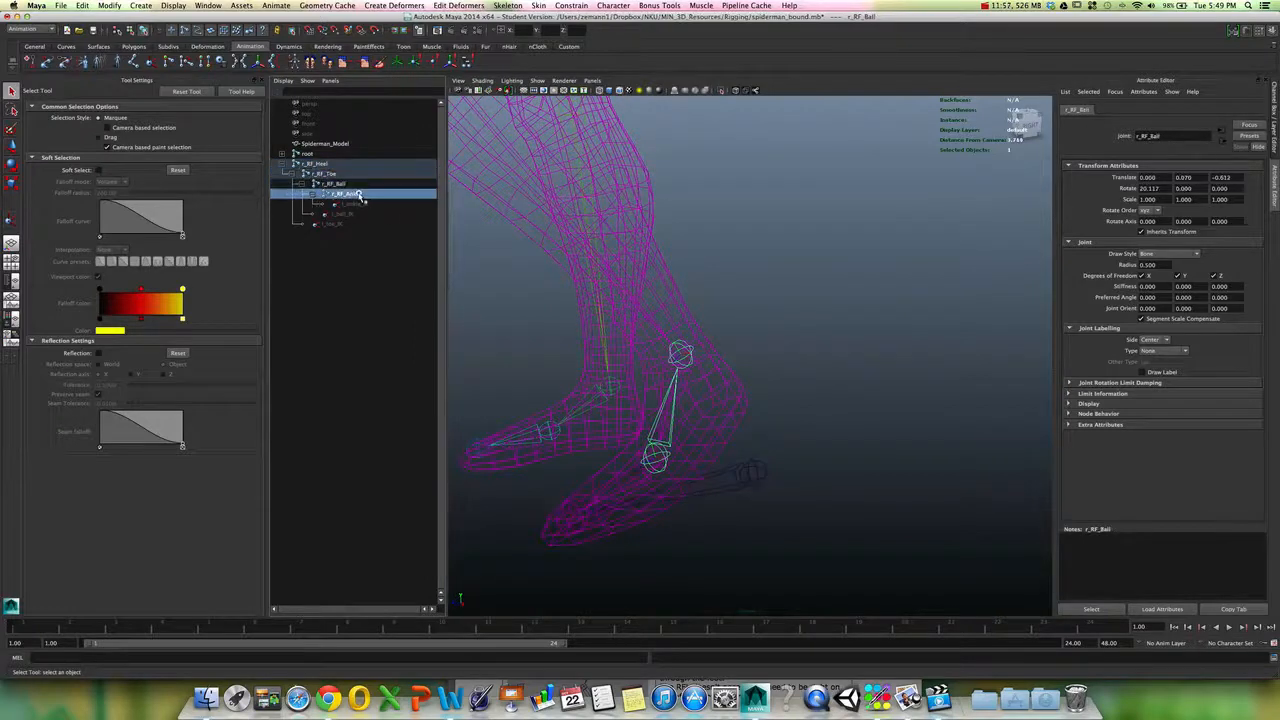
left_click(751, 477)
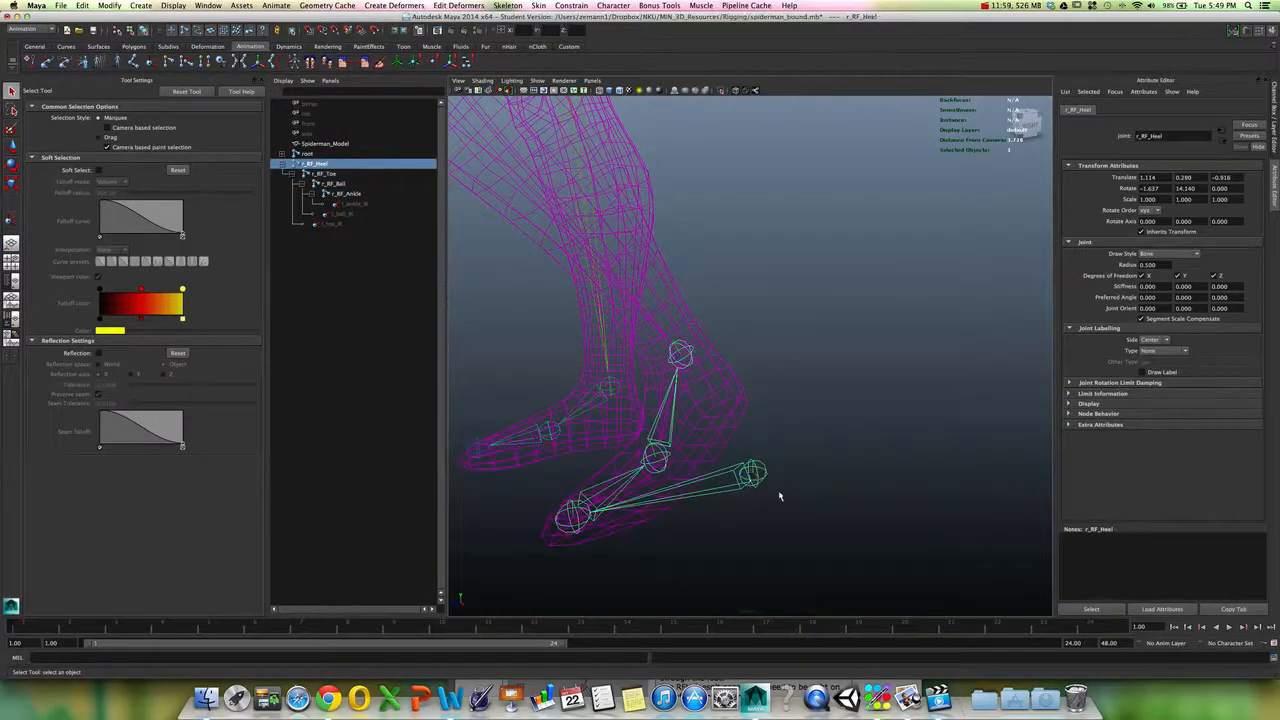
- Move the r_RF_Heel joint to about 1.22, 0.38, -1.1 to raise the left foot
left_click_drag(780, 496, 800, 446, "alt")
key("w")
left_click_drag(640, 440, 740, 427, "alt")
middle_click_drag(723, 506, 668, 485, "alt")
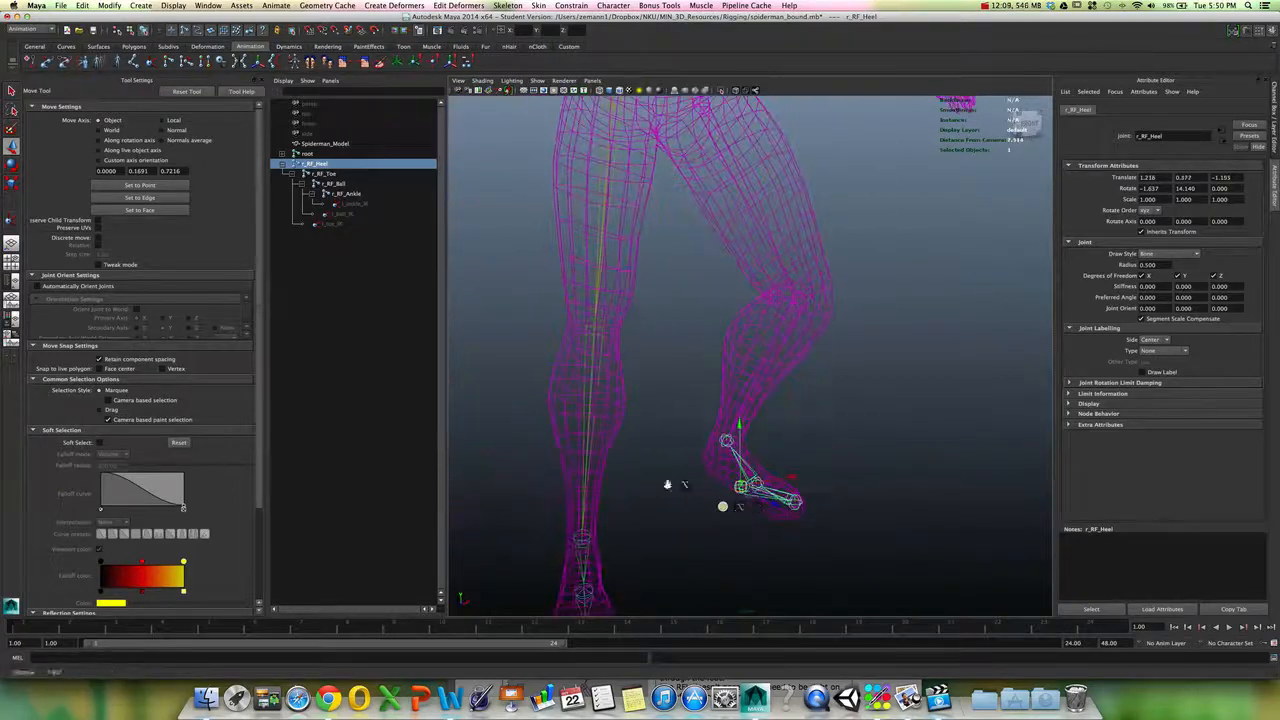
right_click_drag(668, 485, 560, 448, "alt")
- Test lowering the root joint to check how the left leg bends
left_click(714, 258)
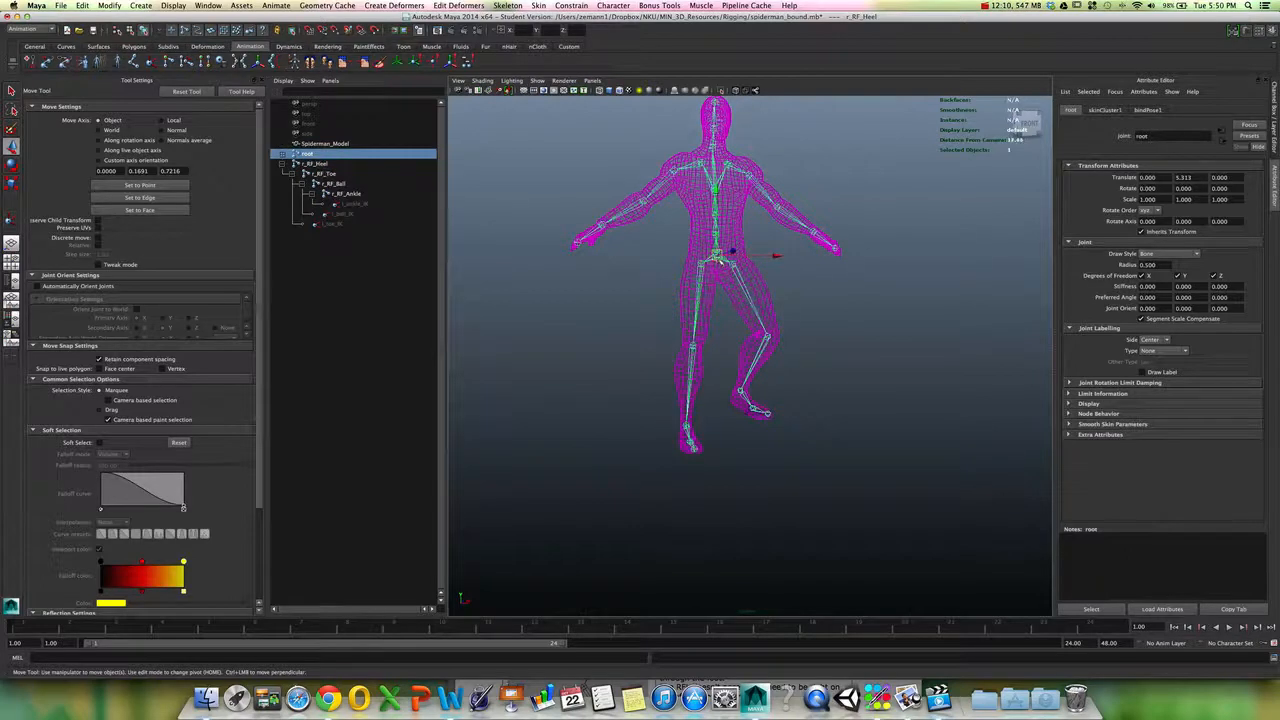
left_click_drag(714, 258, 720, 322)
- Move the r_RF_Heel joint forward to about 0.43, 0.25, 2.4 so the left leg steps ahead of the body
left_click_drag(794, 397, 677, 388, "alt")
right_click_drag(677, 388, 808, 414, "alt")
left_click(752, 453)
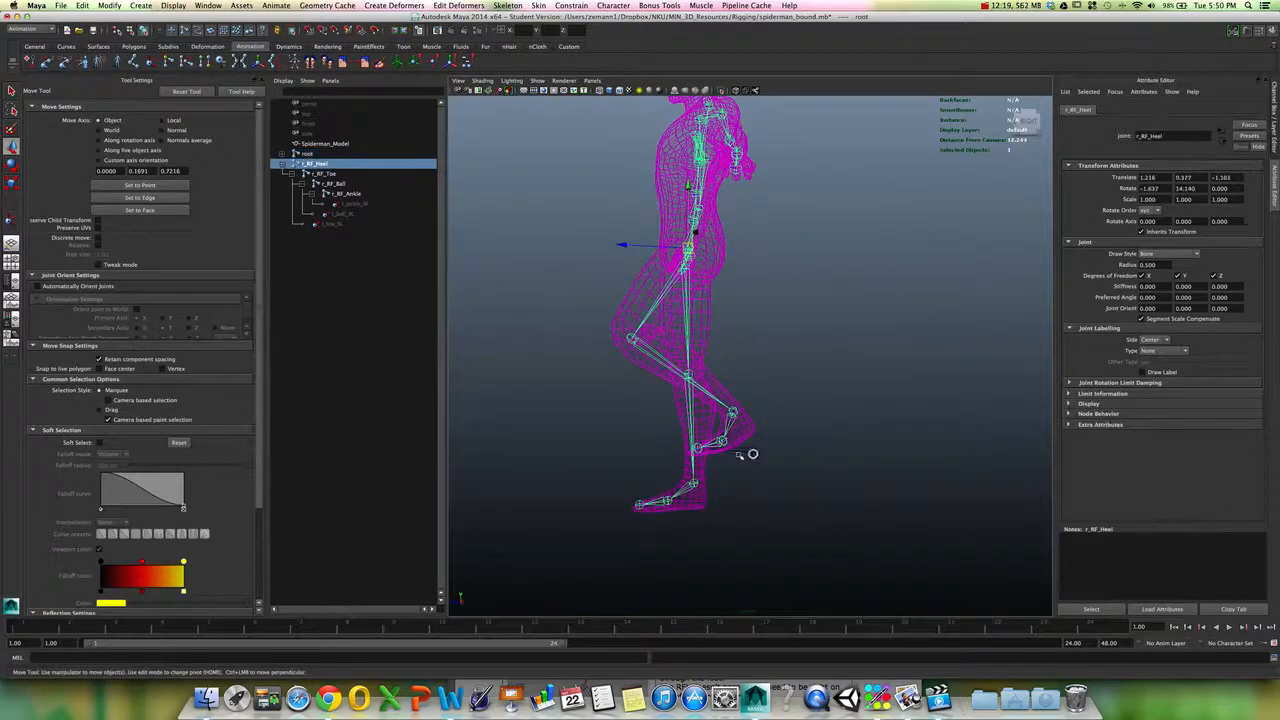
left_click_drag(752, 453, 573, 458)
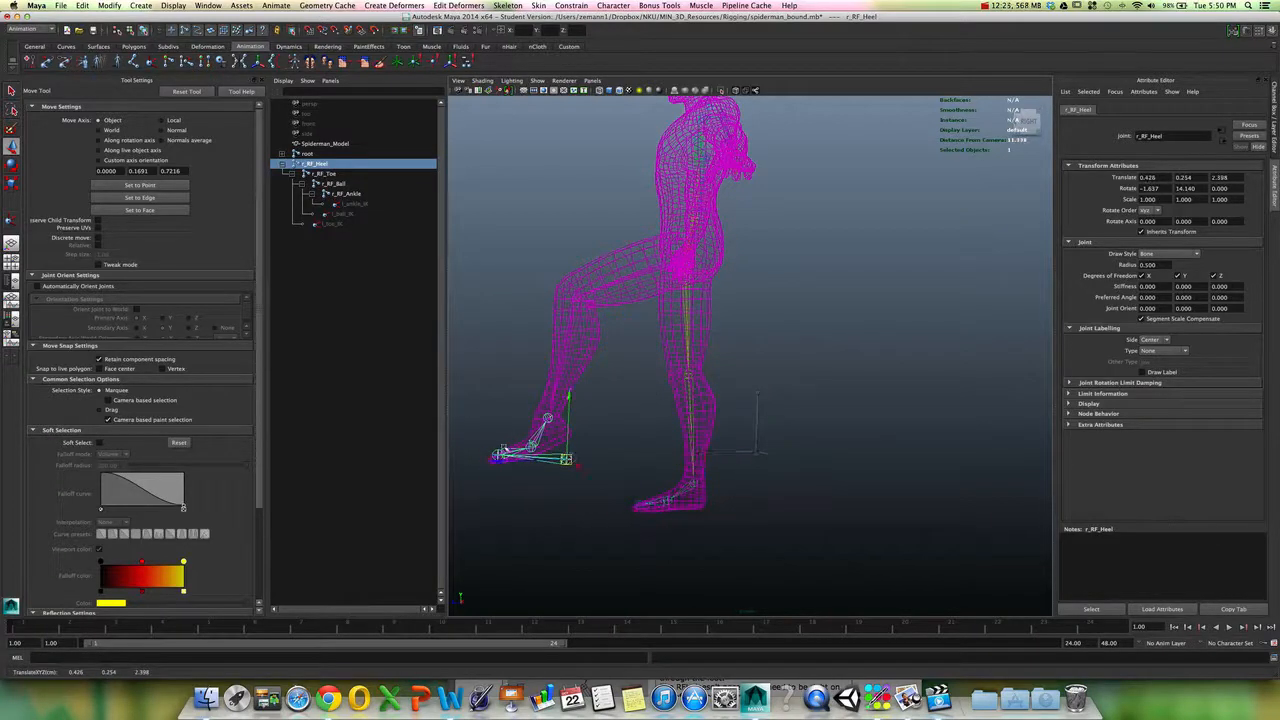
- Rotate the r_RF_Toe joint of the forward foot about X to about 19.3 degrees
left_click(527, 448)
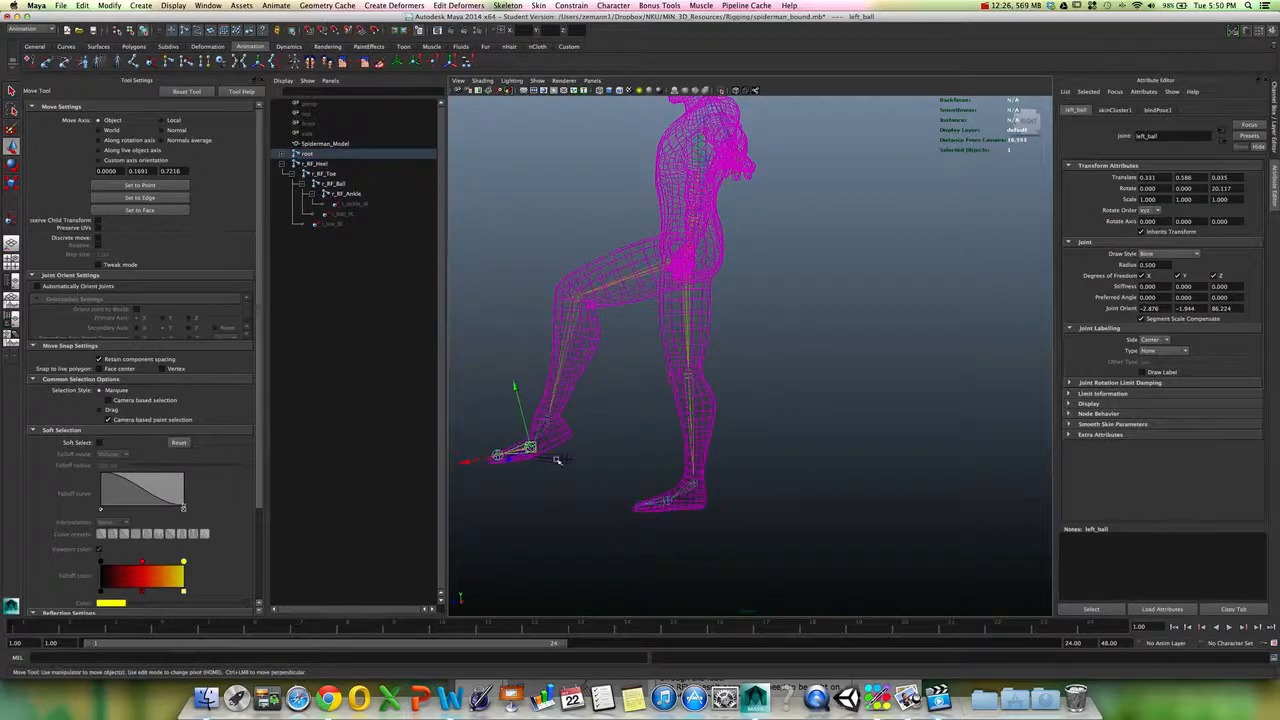
left_click(314, 163)
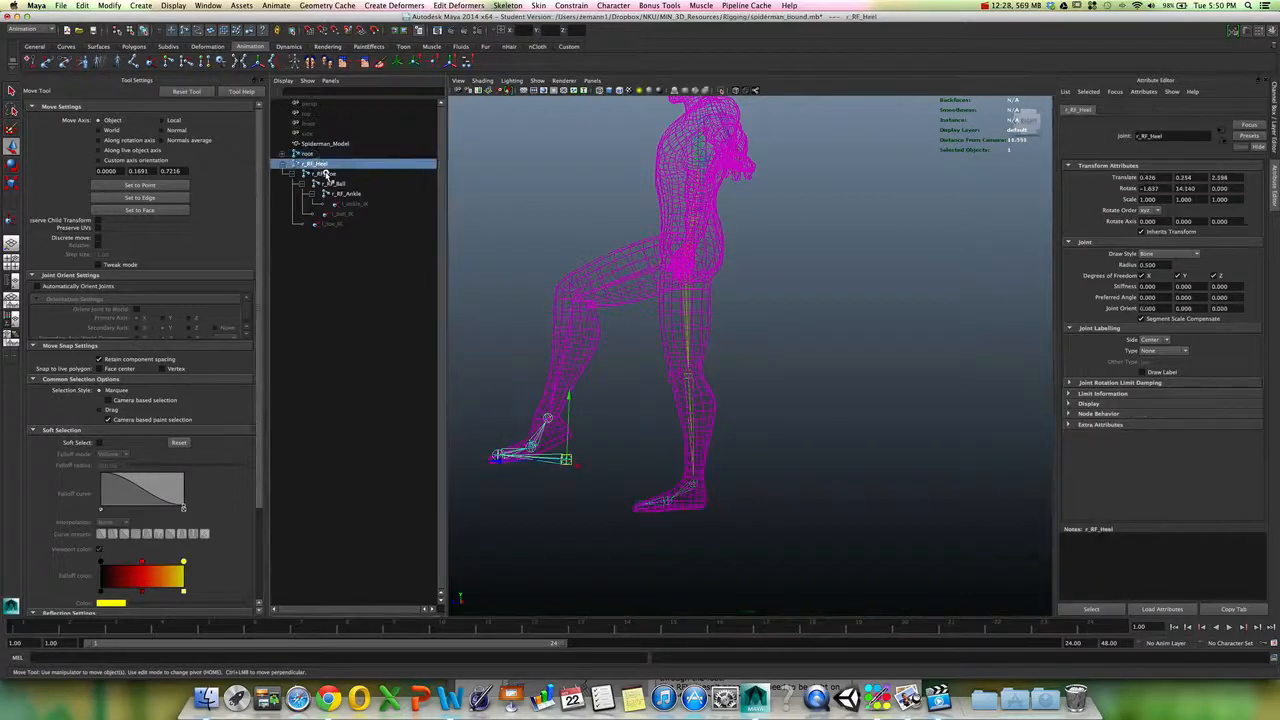
left_click(323, 174)
key("e")
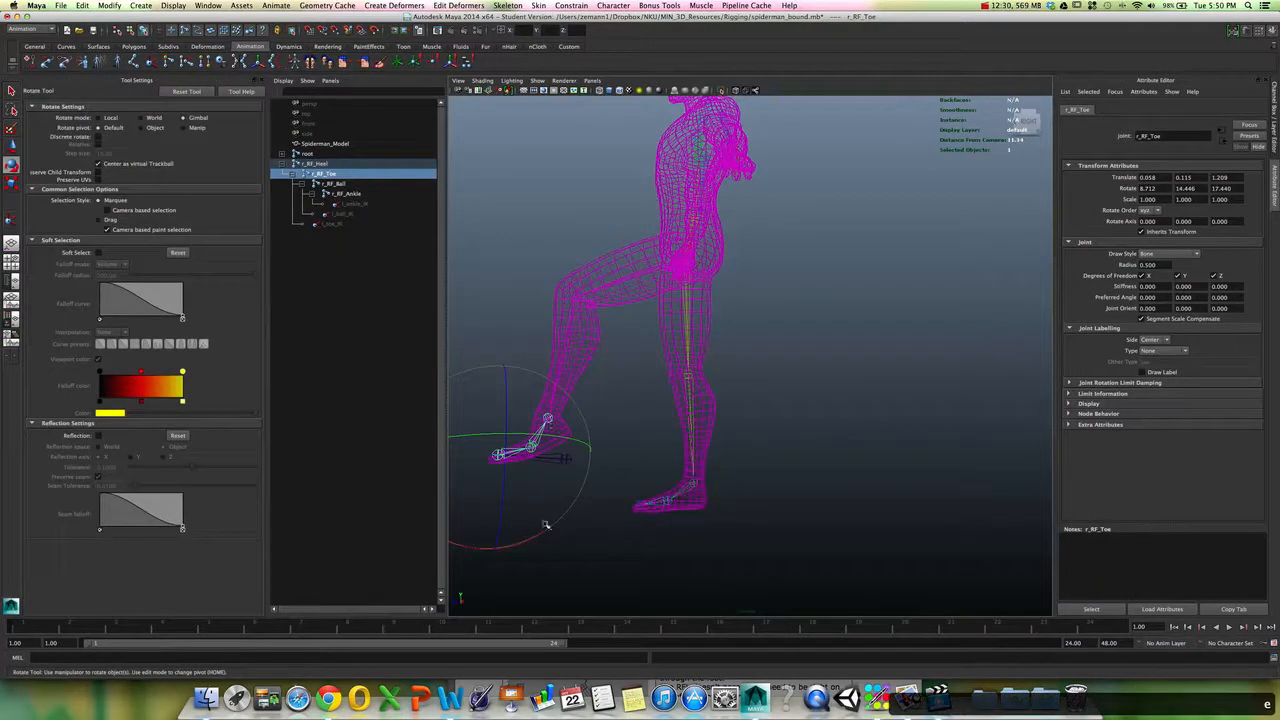
left_click_drag(530, 542, 549, 535)
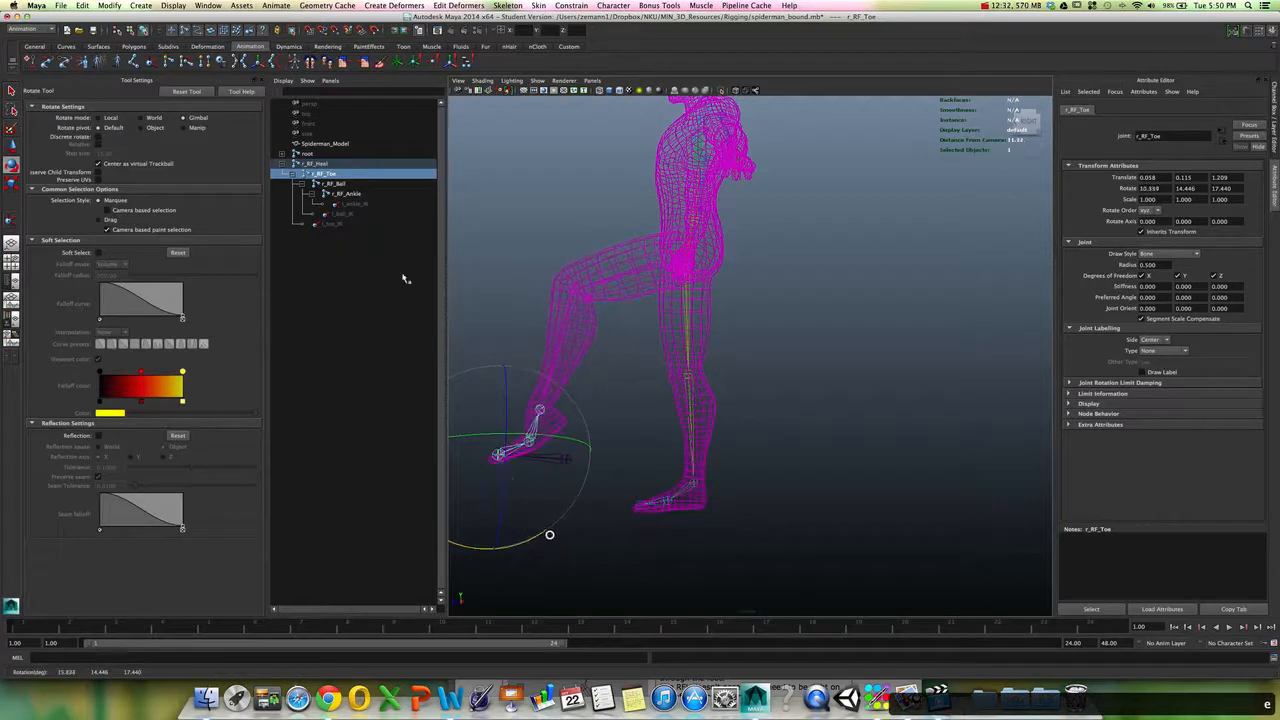
- Rotate the r_RF_Ball joint and turn r_RF_Toe to about -5.5 degrees in Y and -1.3 degrees in Z
left_click(333, 183)
left_click_drag(466, 383, 630, 504)
mouse_move(728, 555)
left_mouse_down()
mouse_move(694, 557)
mouse_move(750, 556)
mouse_move(703, 560)
mouse_move(726, 569)
mouse_move(734, 558)
mouse_move(707, 561)
mouse_move(738, 556)
left_mouse_up()
left_click(325, 174)
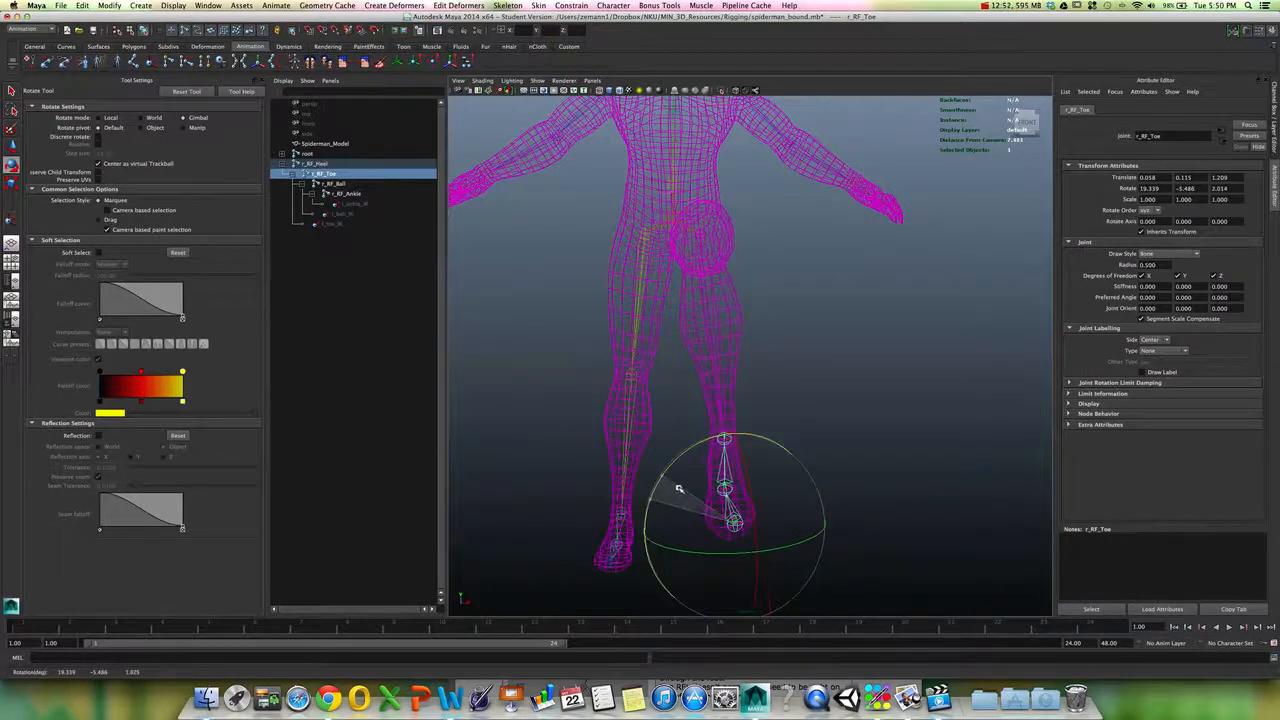
left_click_drag(824, 502, 729, 503, "alt")
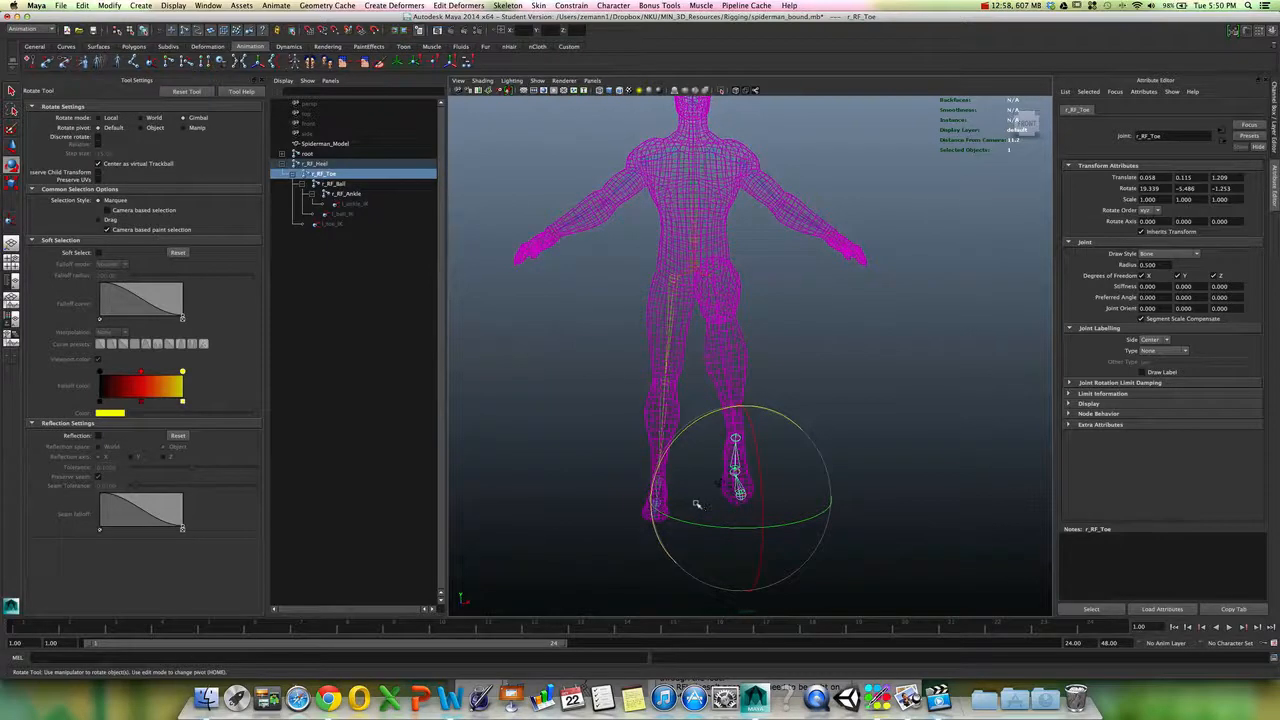